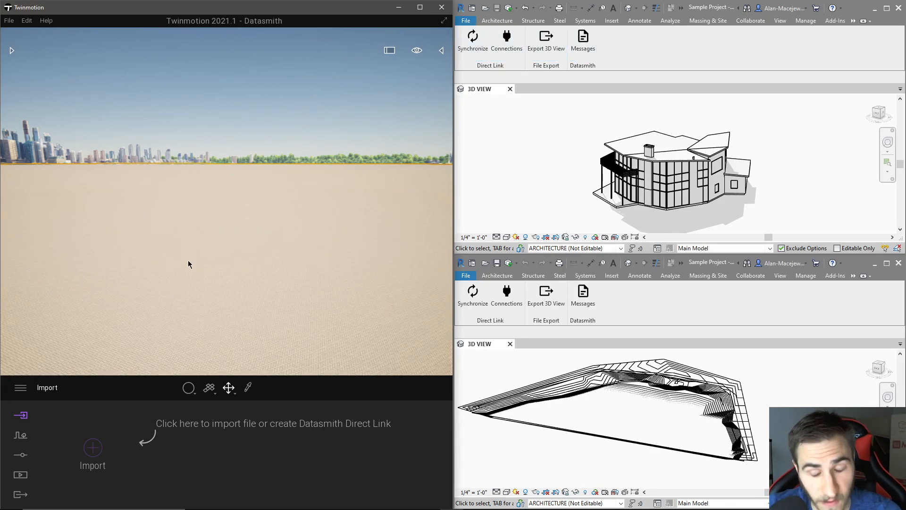
Step: Import a Direct Link using the Revit Sample_Project_-_Site source, with Collapse set to Keep hierarchy
left_click(93, 448)
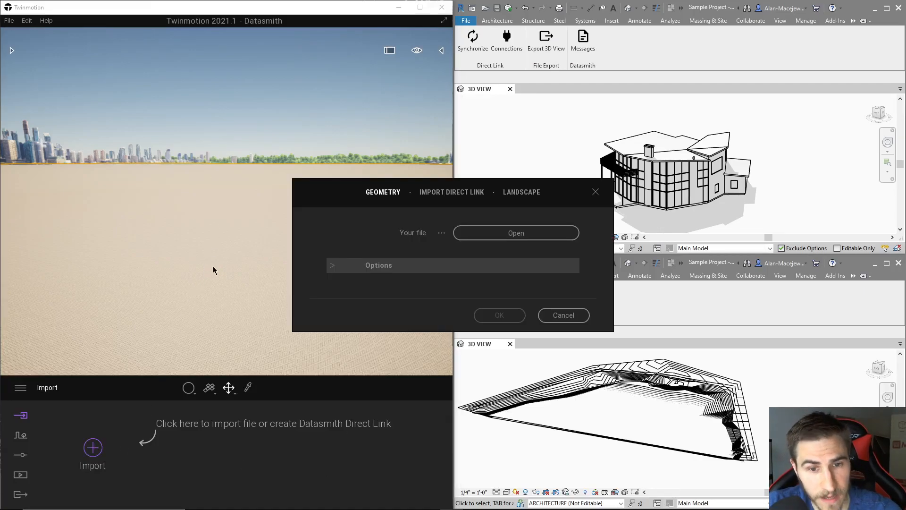
left_click(462, 191)
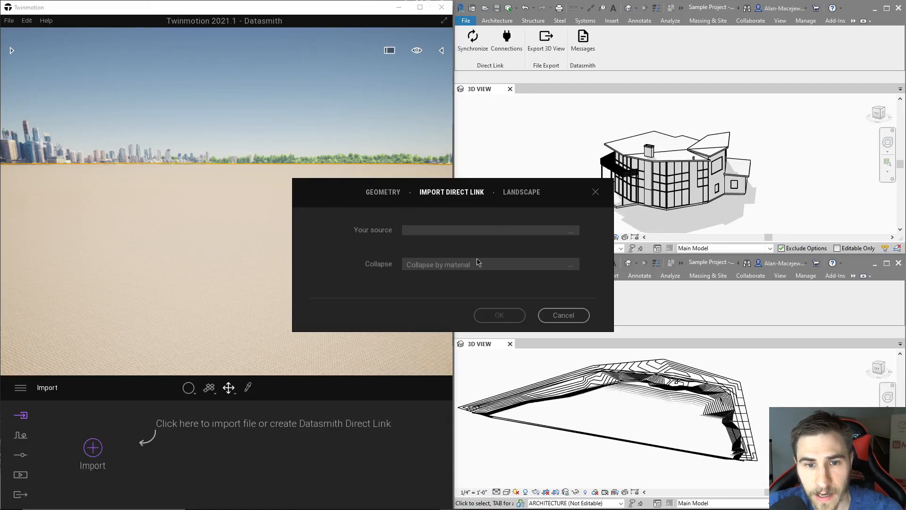
left_click_drag(576, 198, 385, 182)
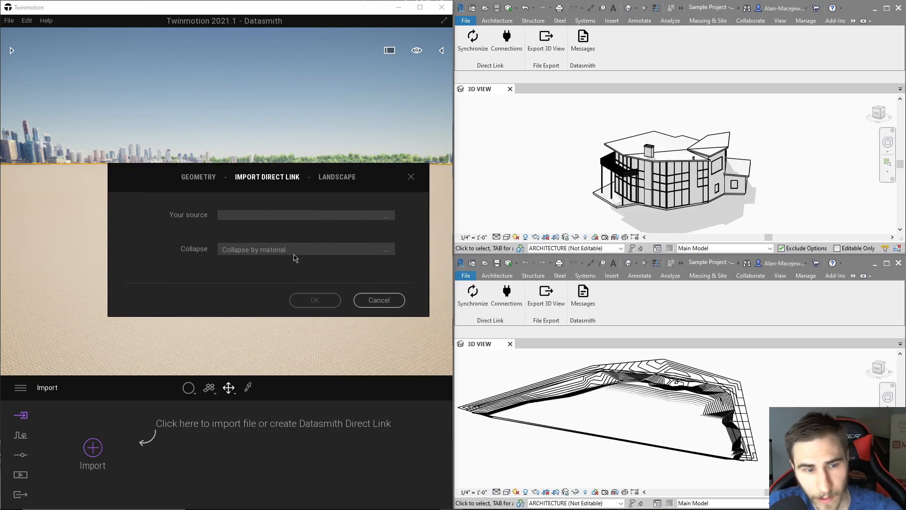
left_click(384, 216)
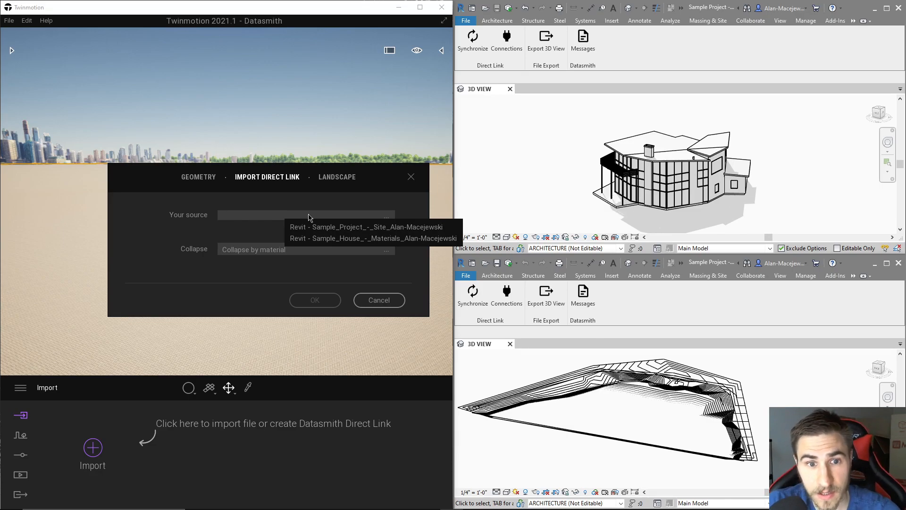
left_click(364, 227)
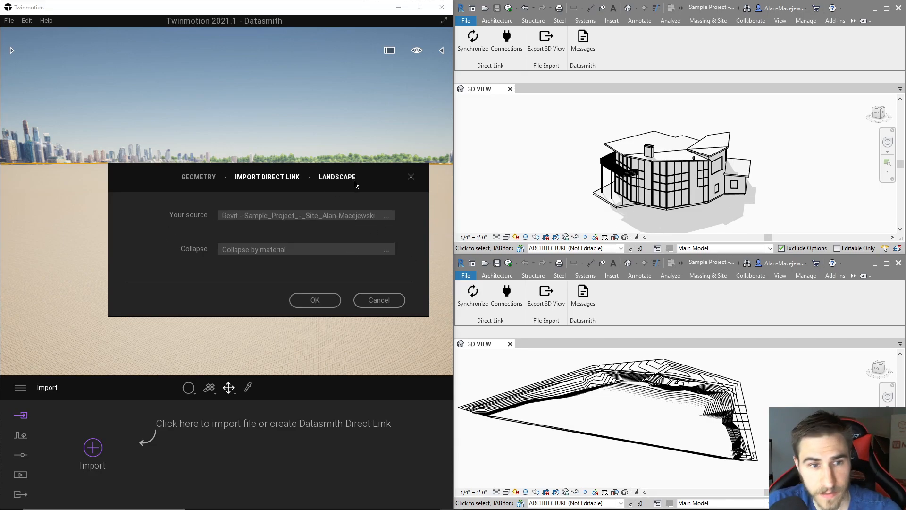
left_click(308, 255)
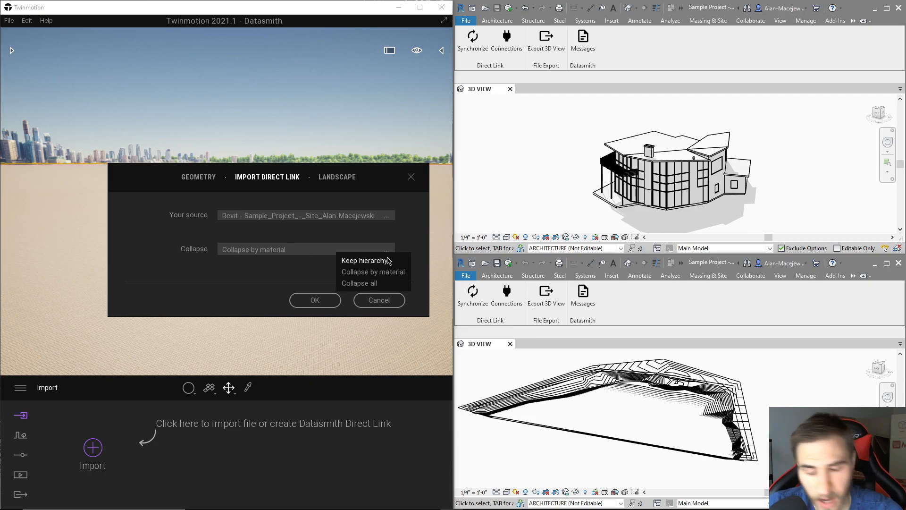
left_click(391, 263)
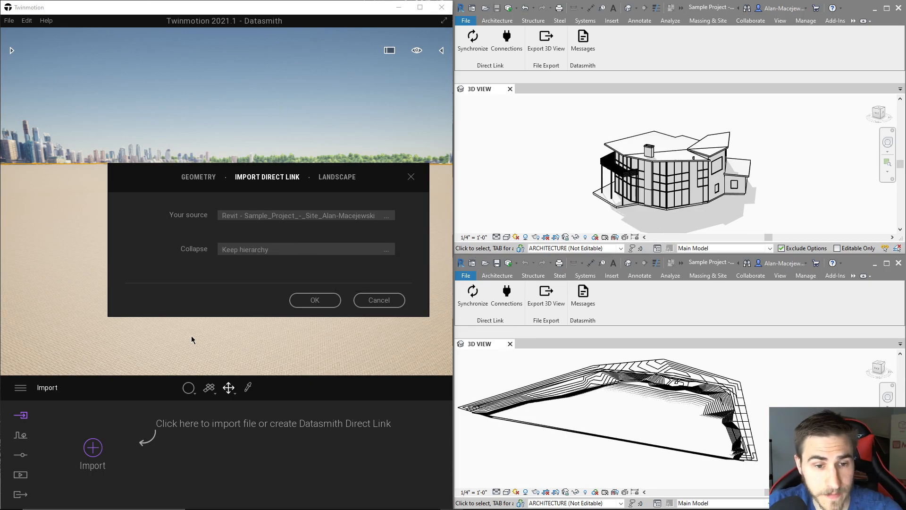
left_click(316, 301)
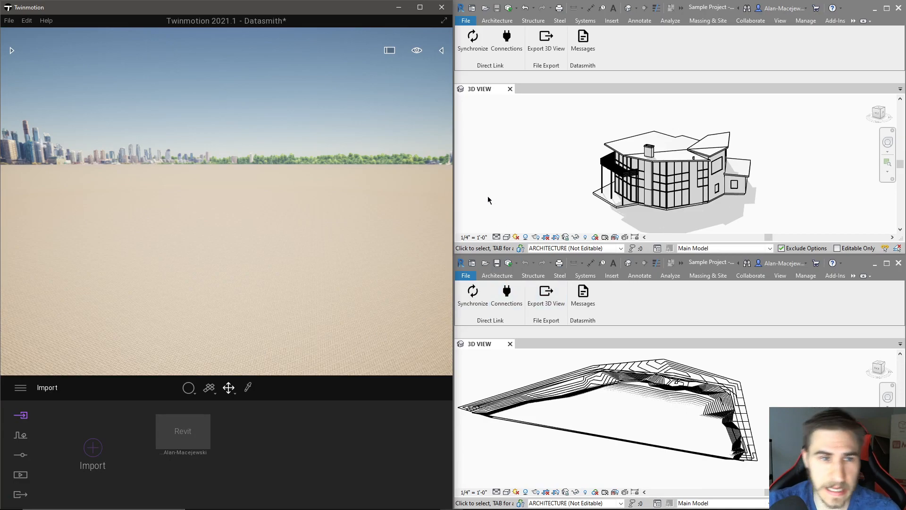
Step: Inspect the scene and its scene graph for geometry from the linked site model
right_click_drag(268, 304, 373, 278)
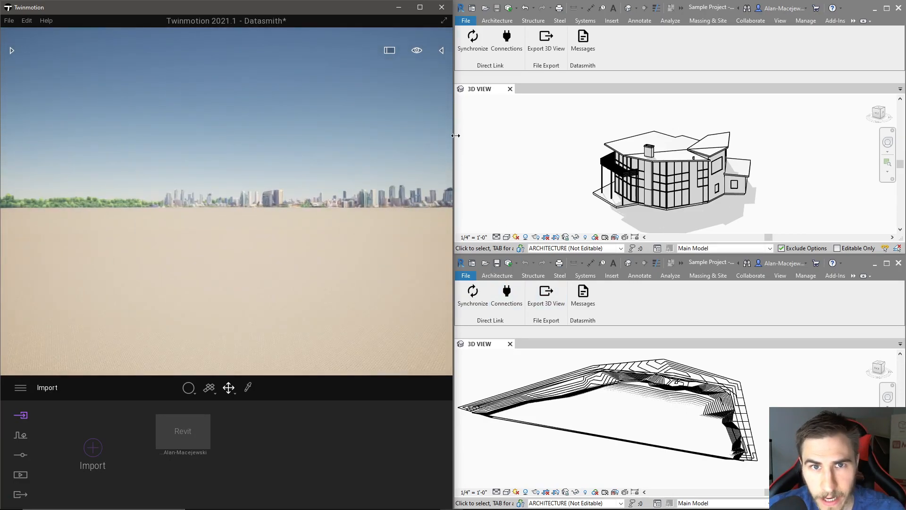
left_click(441, 50)
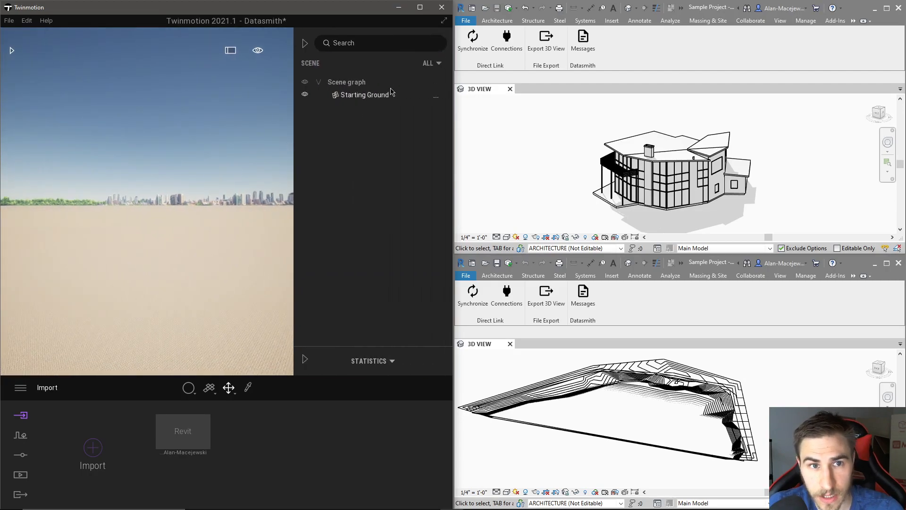
left_click(305, 43)
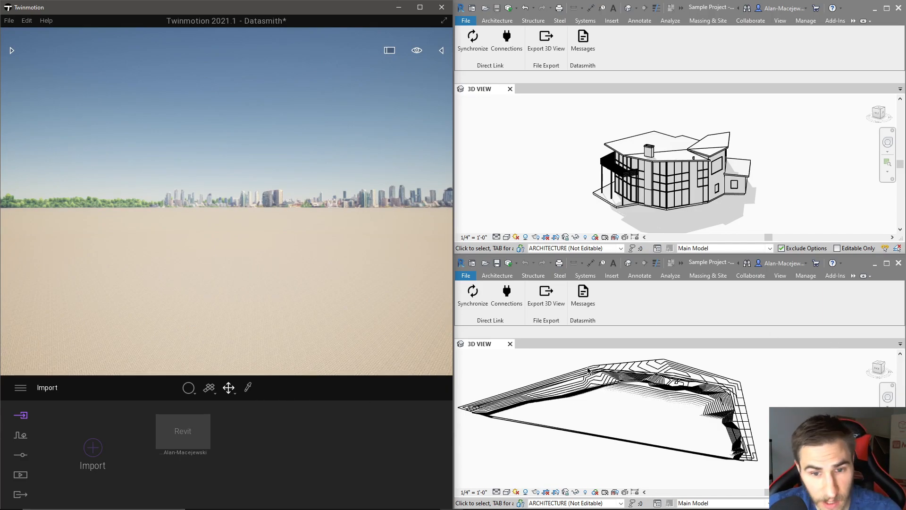
Step: Synchronize the site model from Revit over the Direct Link and look over the terrain in Twinmotion
left_click(473, 296)
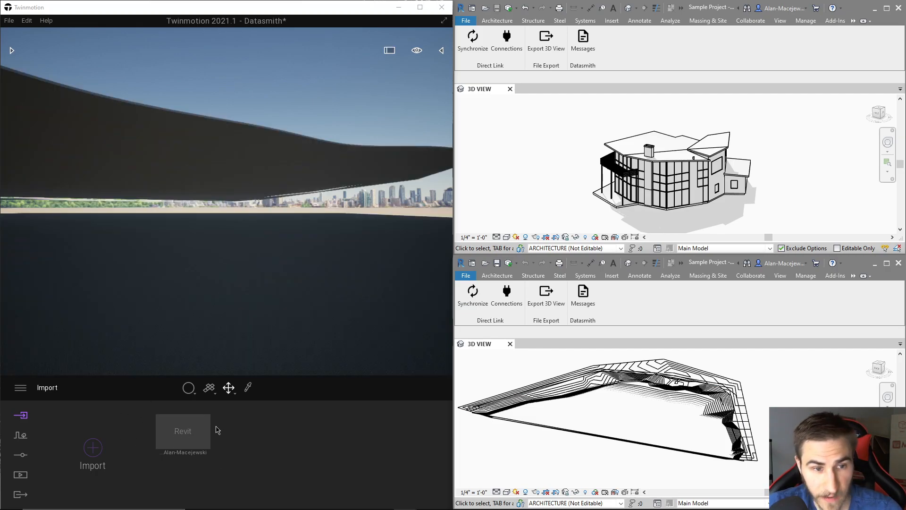
right_click_drag(303, 326, 807, 331)
right_click_drag(227, 202, 216, 307)
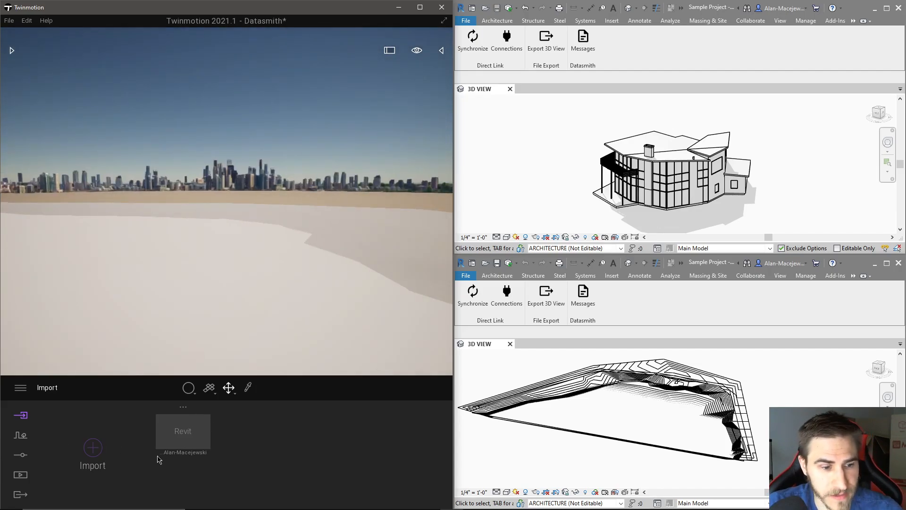
Step: Import a second Direct Link using the Revit Sample_House_-_Materials source, with Collapse set to Keep hierarchy
left_click(93, 448)
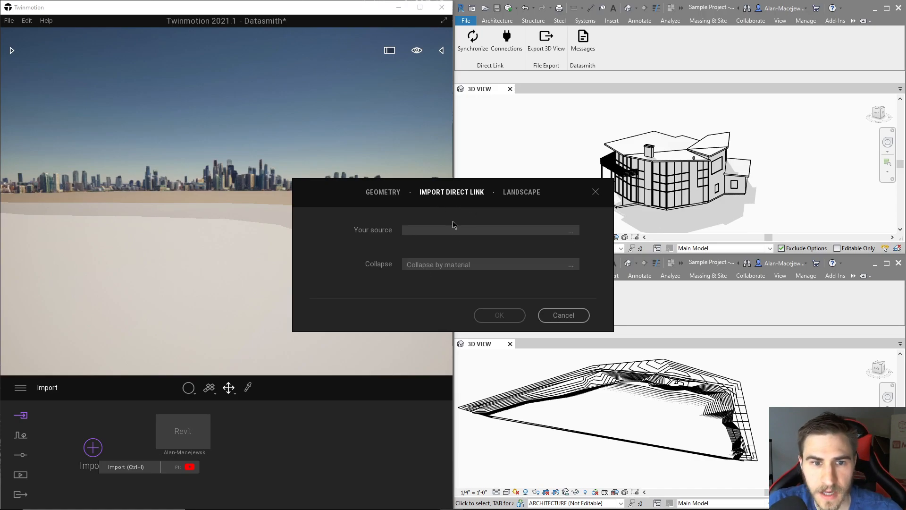
left_click(454, 227)
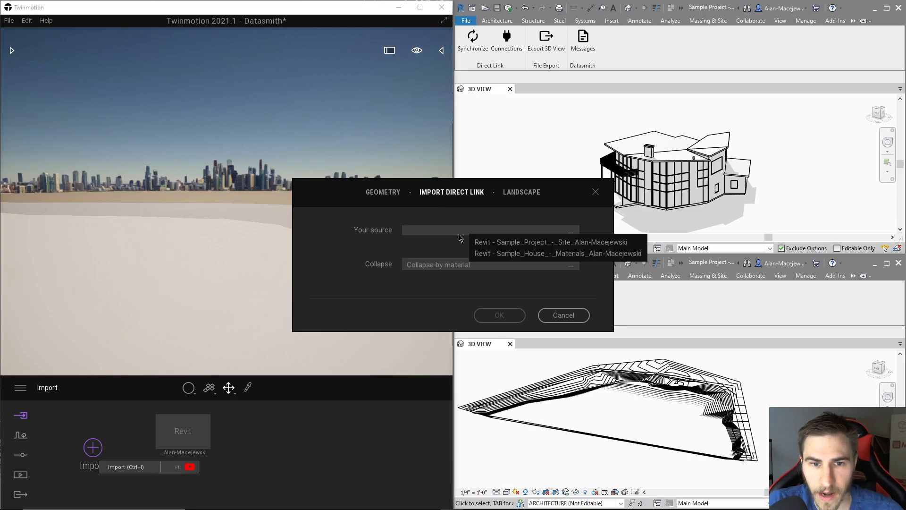
left_click(547, 254)
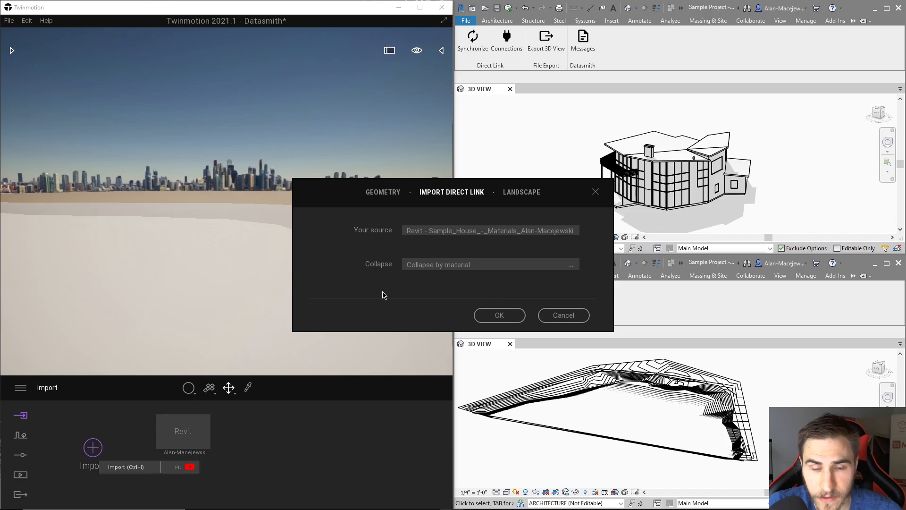
left_click(510, 267)
left_click(572, 274)
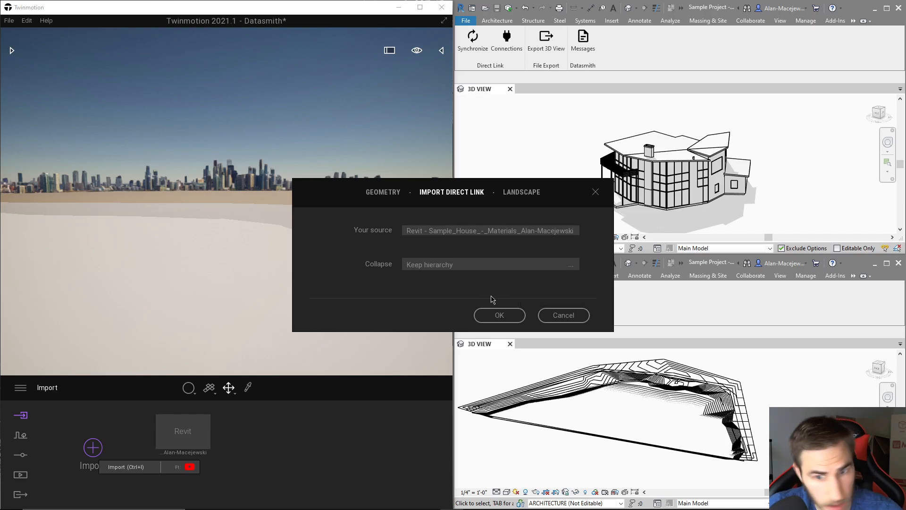
left_click(512, 313)
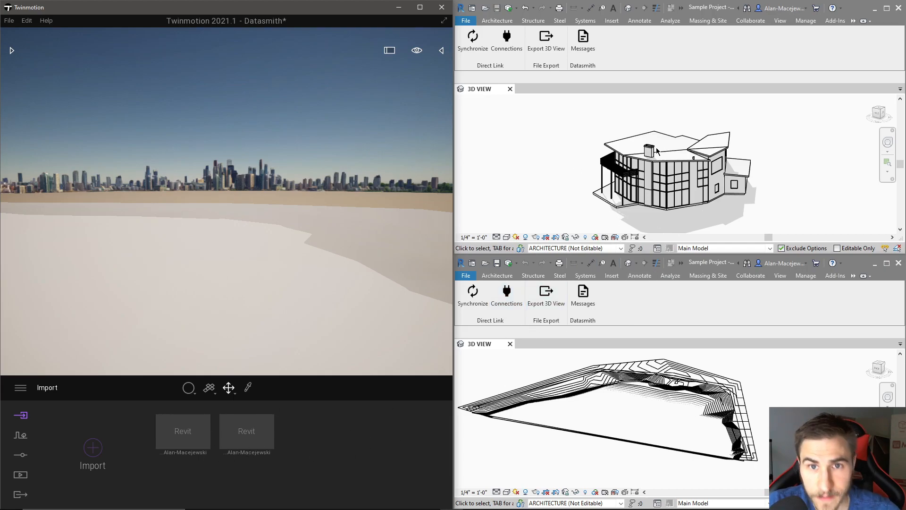
Step: Synchronize the house model from Revit over the Direct Link and view the building from several sides in Twinmotion
left_click(485, 60)
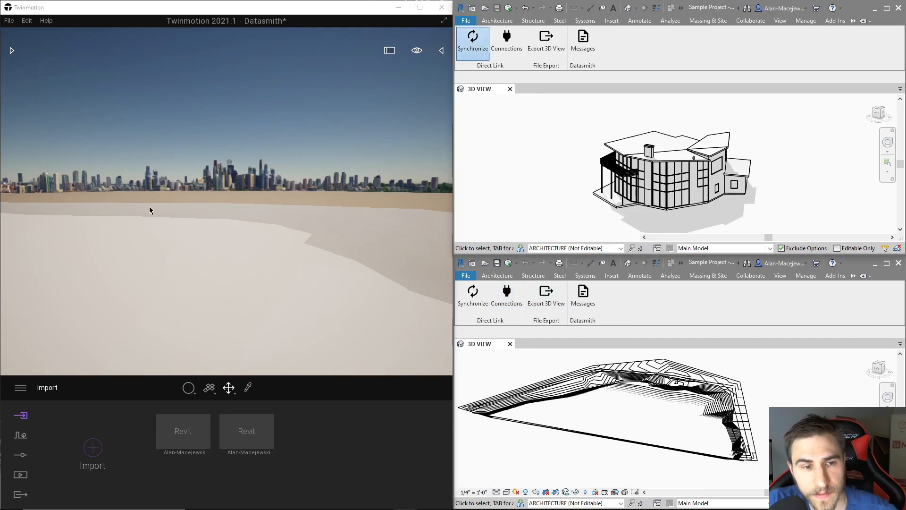
right_click_drag(238, 264, 415, 245)
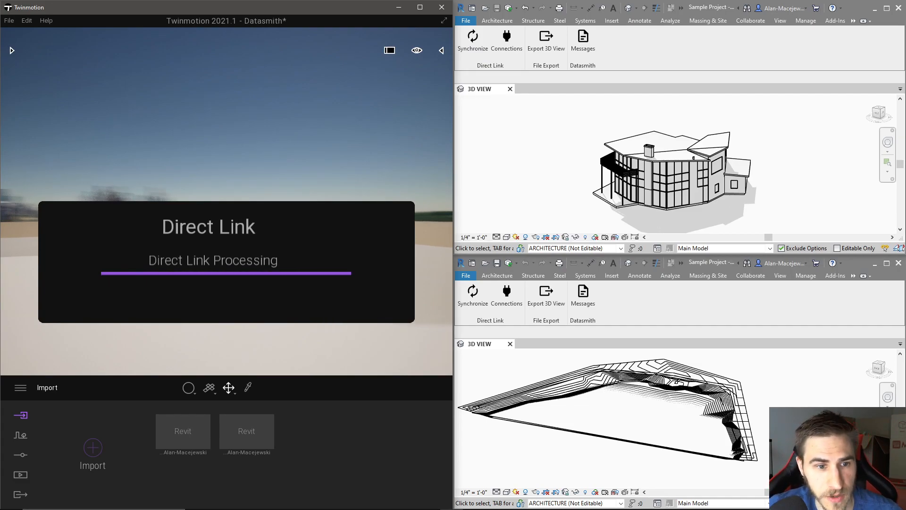
key("w")
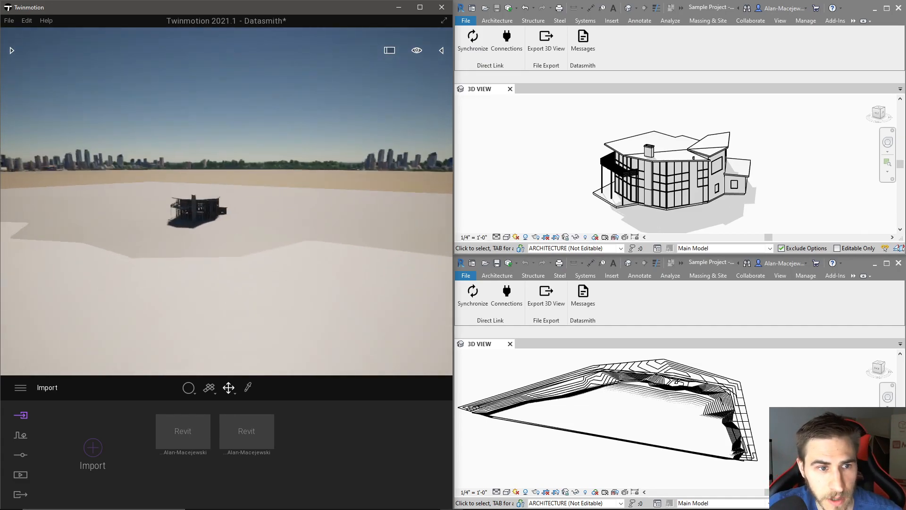
key("w")
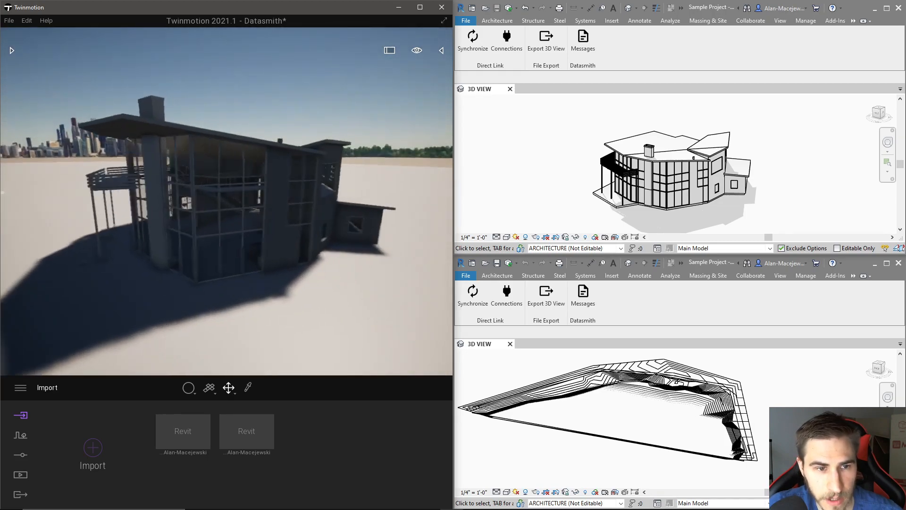
key("s")
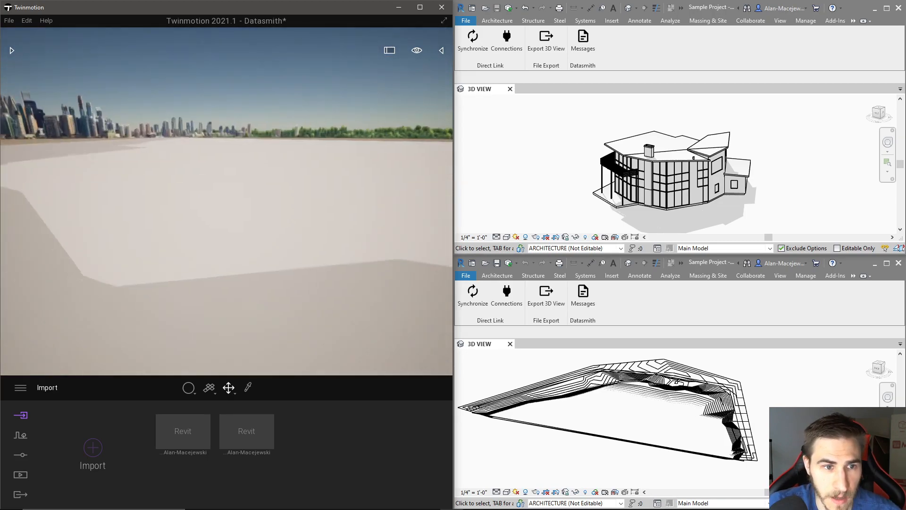
key("s")
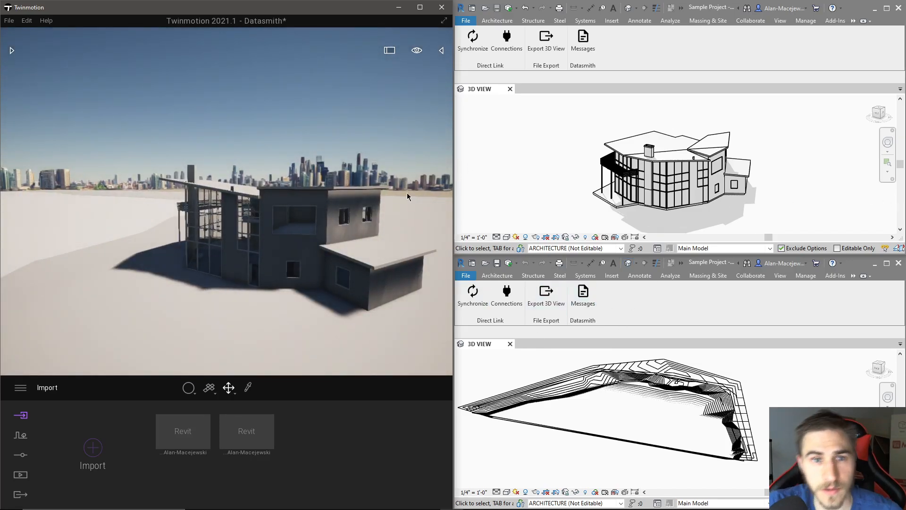
Step: Show the scene graph and collapse the Sample_Project_-_Site and Sample_House_-_Materials folders
left_click(441, 50)
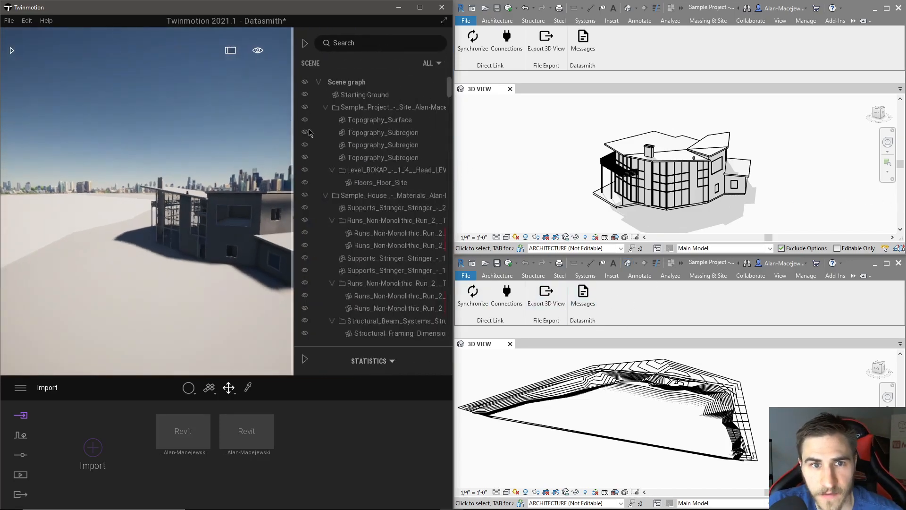
left_click(325, 107)
left_click(325, 119)
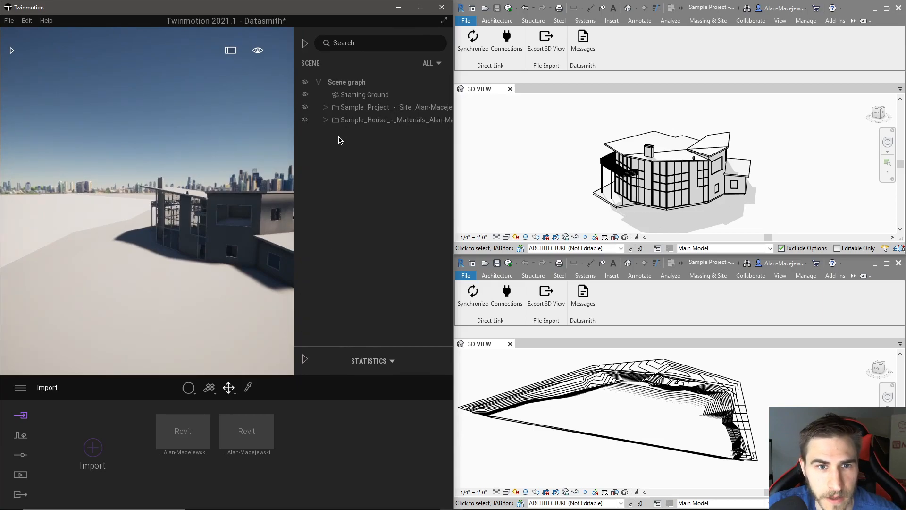
Step: Select the Sample_House_-_Materials folder and switch its visibility off and on again
double_click(363, 125)
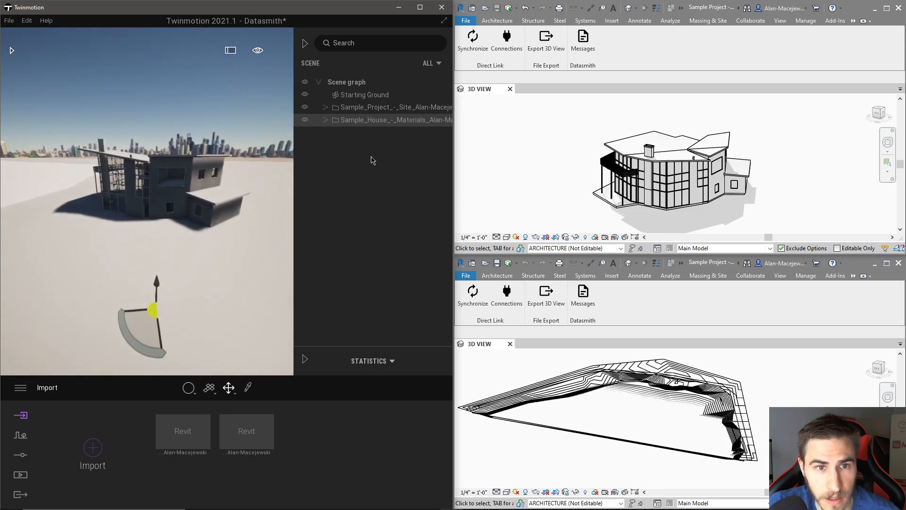
left_click(307, 121)
left_click(306, 121)
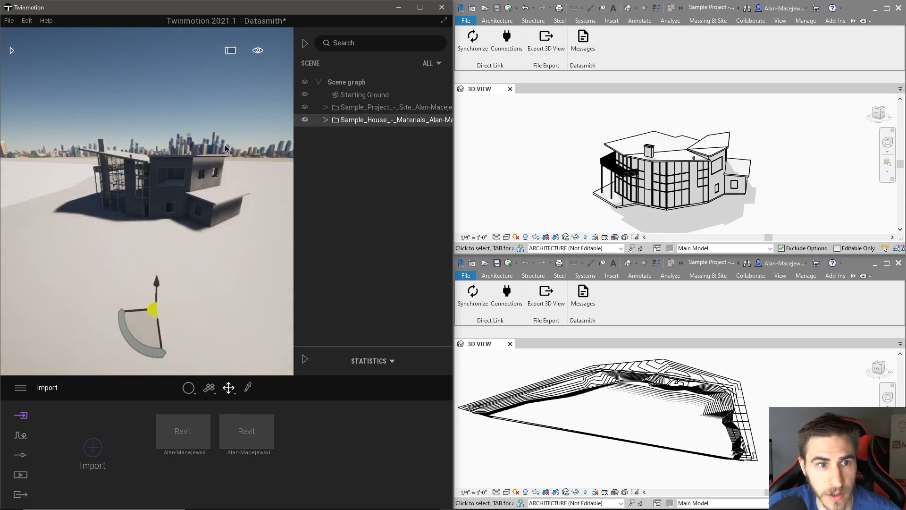
Step: Try moving the site folder and the house folder independently, undoing each move
left_click(372, 110)
left_click_drag(174, 308, 162, 257)
key("ctrl+z")
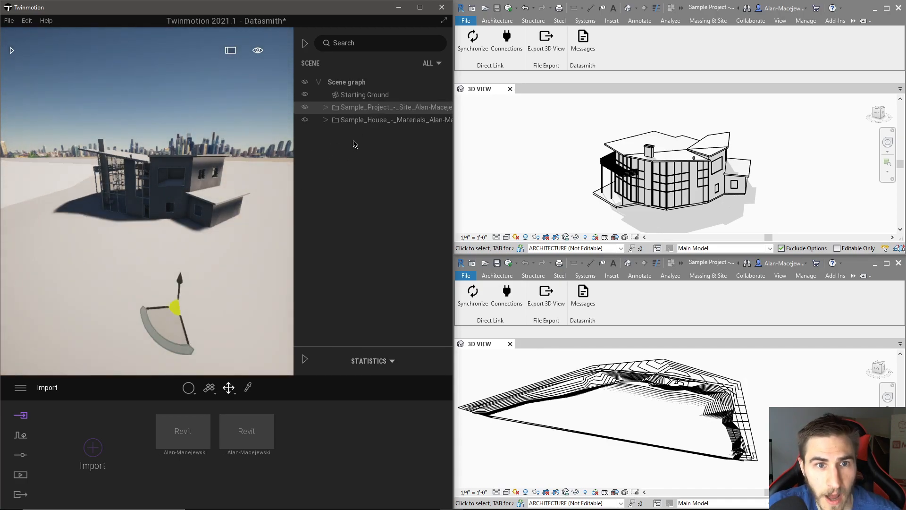
left_click(356, 122)
left_click_drag(156, 311, 208, 243)
key("ctrl+z")
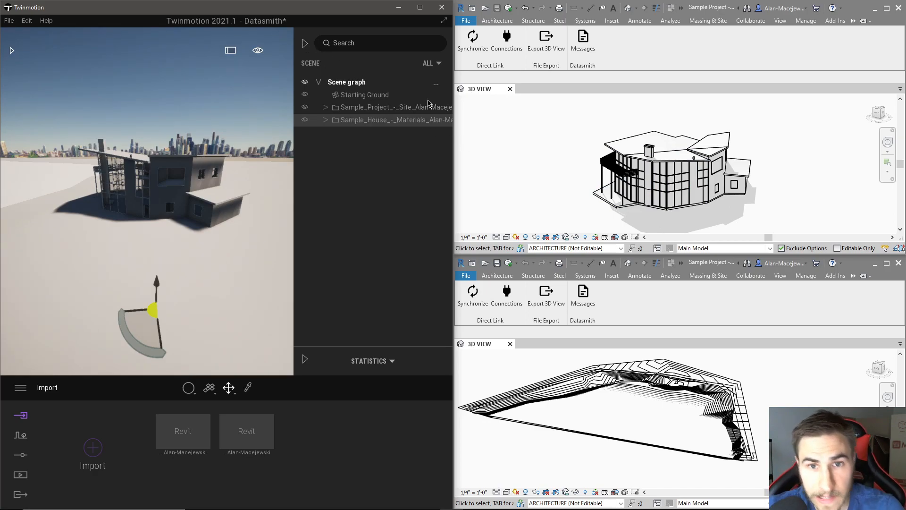
Step: Hide the scene graph and bring the house into view in the enlarged viewport
left_click_drag(523, 144, 528, 174)
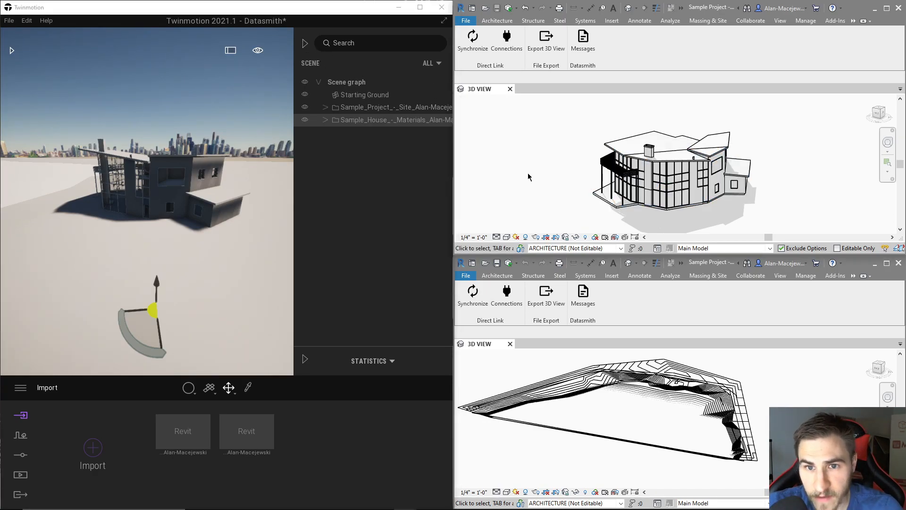
right_click_drag(250, 240, 210, 183)
left_click(307, 45)
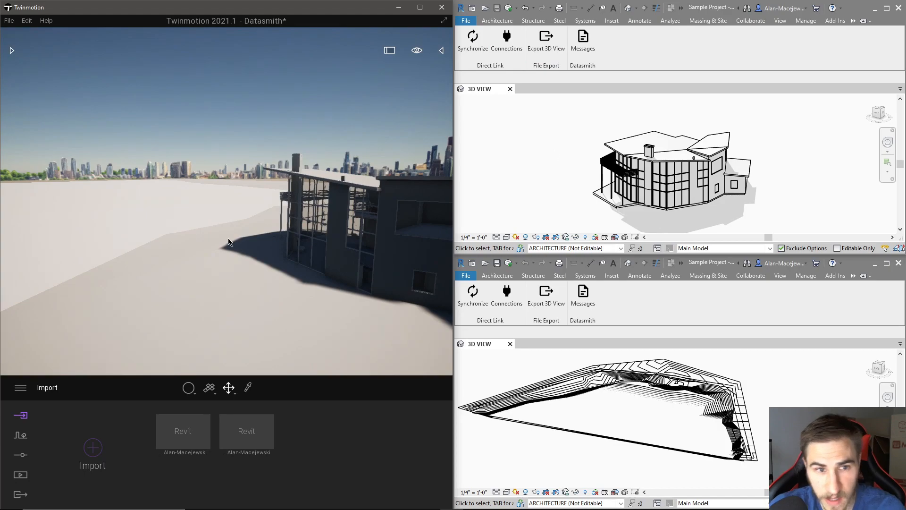
Step: In the Revit house model, delete the two upper roofs, including the curtain wall mullion elements that cause the error
left_click(683, 159)
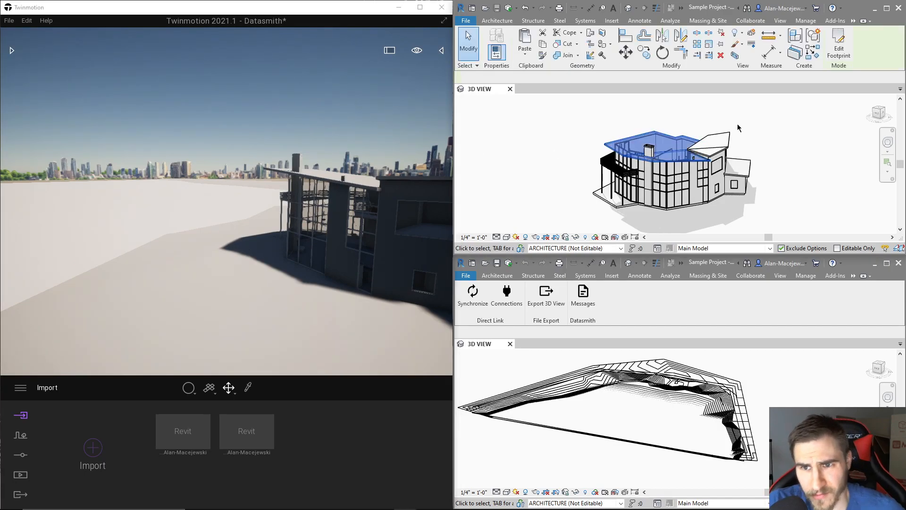
left_click(722, 140, "ctrl")
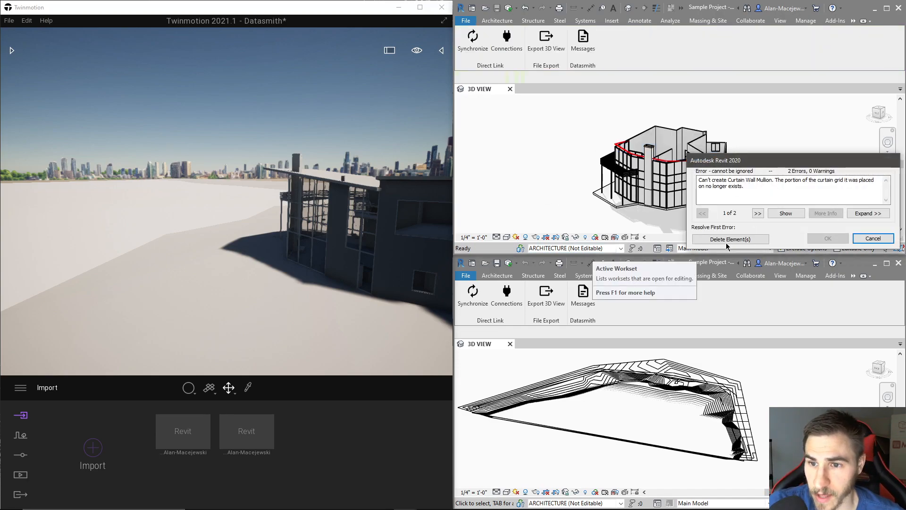
left_click(730, 239)
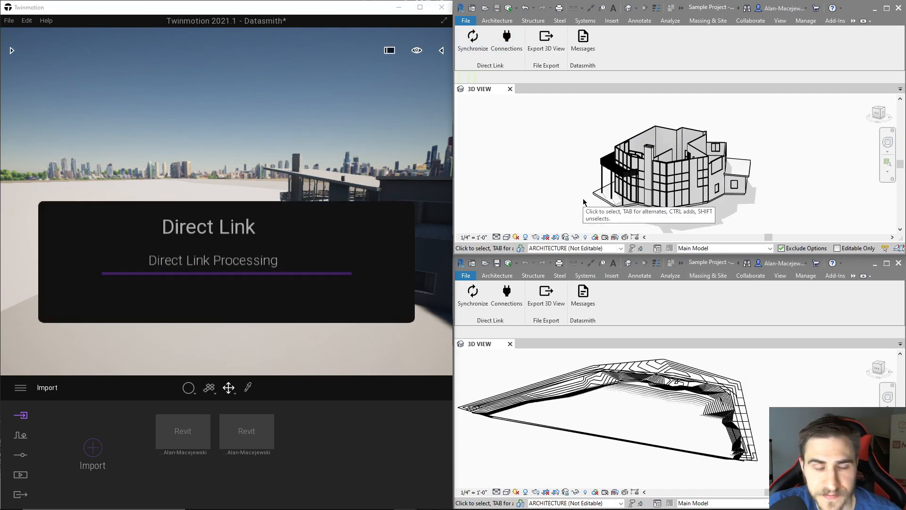
Step: Undo the roof deletion in the Revit house model and synchronize the restored roofs to Twinmotion
mouse_move(274, 260)
right_mouse_down()
mouse_move(340, 239)
mouse_move(255, 264)
mouse_move(265, 259)
right_mouse_up()
key("w")
key("s")
right_click_drag(185, 260, 213, 270)
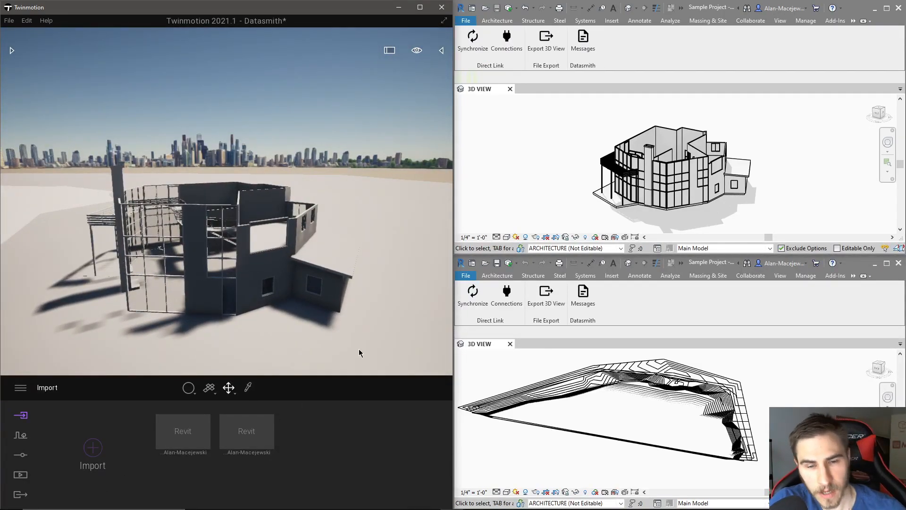
left_click(503, 192)
key("ctrl+z")
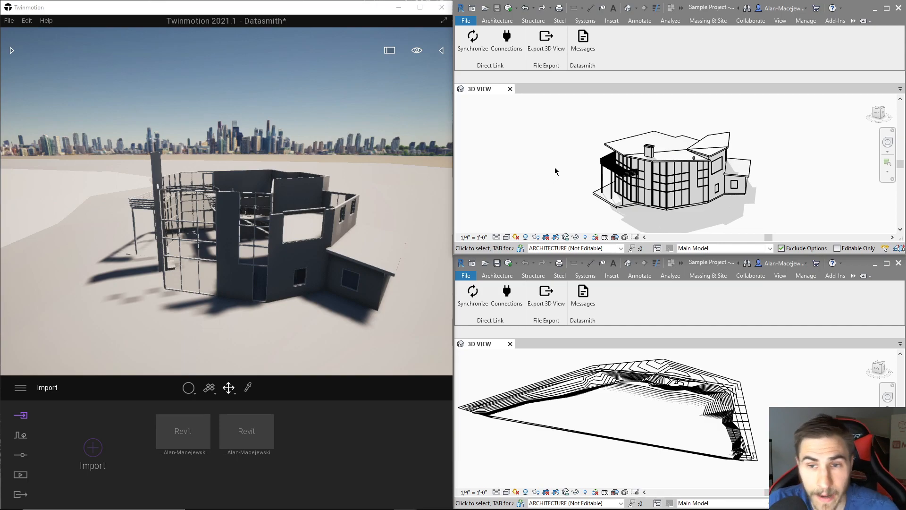
left_click(489, 57)
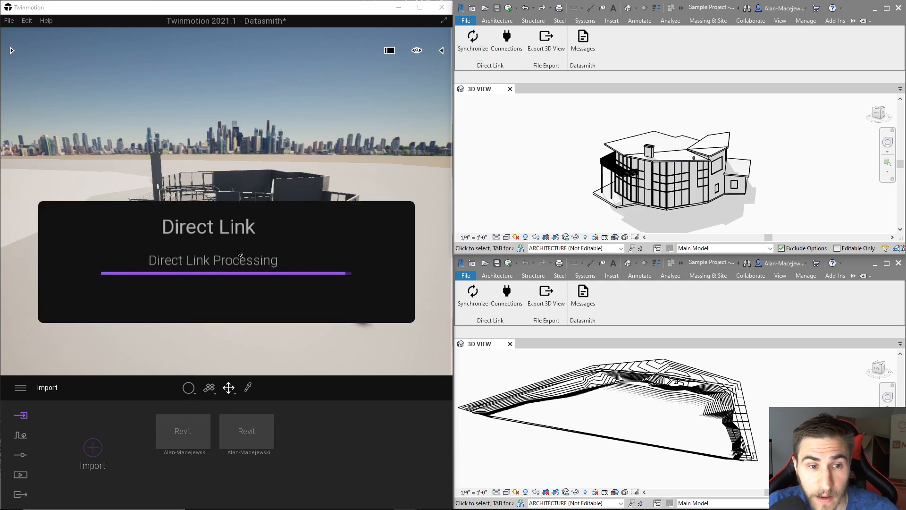
Step: In Twinmotion, delete the two upper roofs of the linked house
right_click_drag(267, 330, 352, 307)
key("a")
right_click_drag(325, 186, 302, 198)
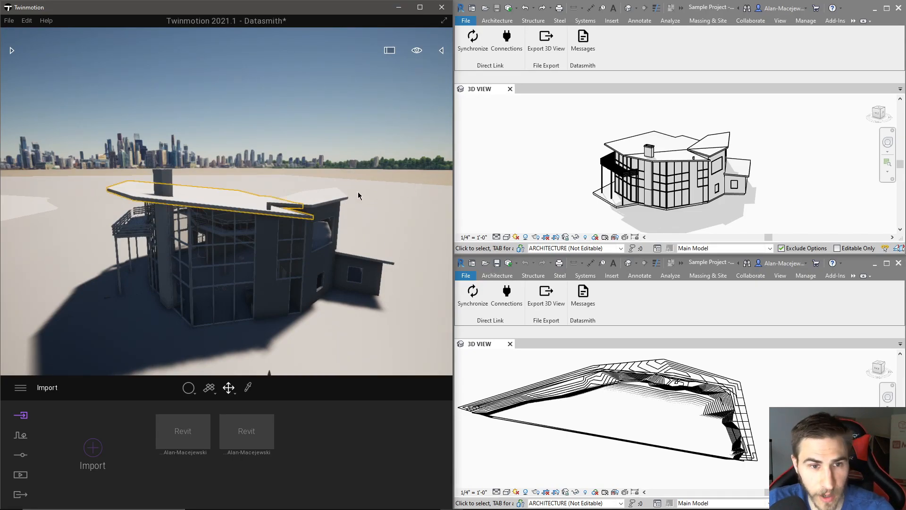
key("Delete")
left_click(321, 196)
key("Delete")
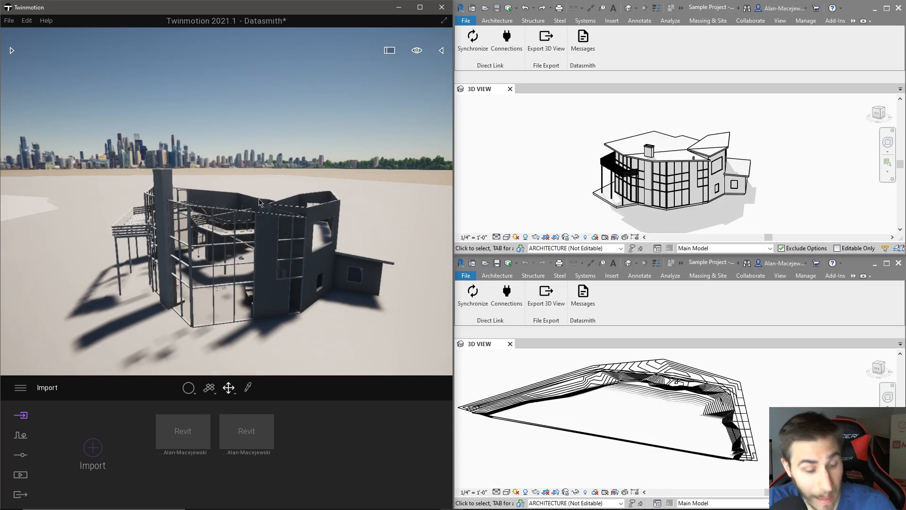
key("w")
right_click_drag(255, 240, 236, 236)
key("s")
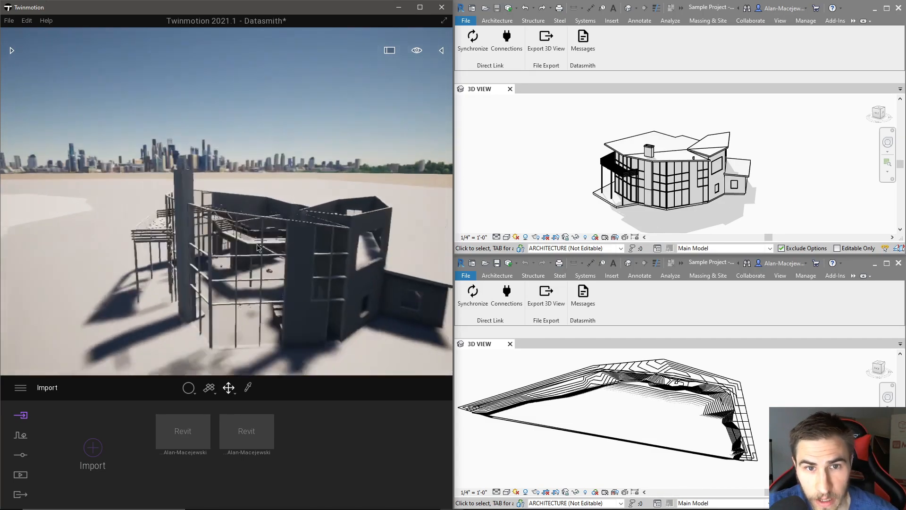
Step: Collapse the Sample_House_-_Materials folder in Twinmotion's scene graph and hide the scene graph again
left_click(443, 50)
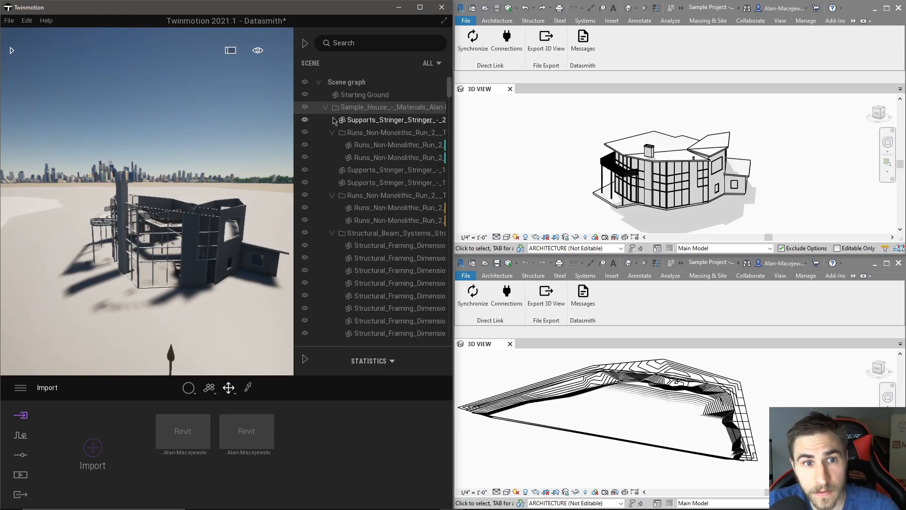
left_click(325, 107)
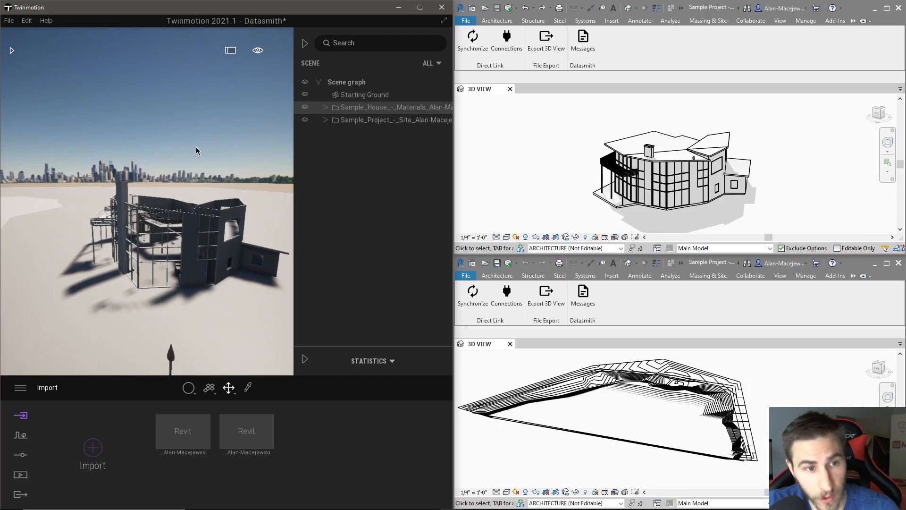
left_click(305, 44)
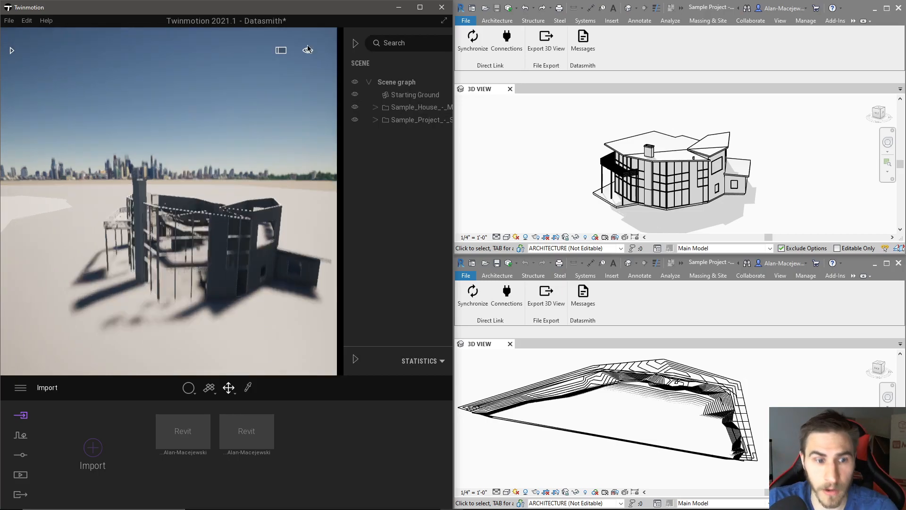
Step: Review the Collapse options in the Sample_Project_-_Site link's Direct Link settings and cancel without changing them
left_click(183, 408)
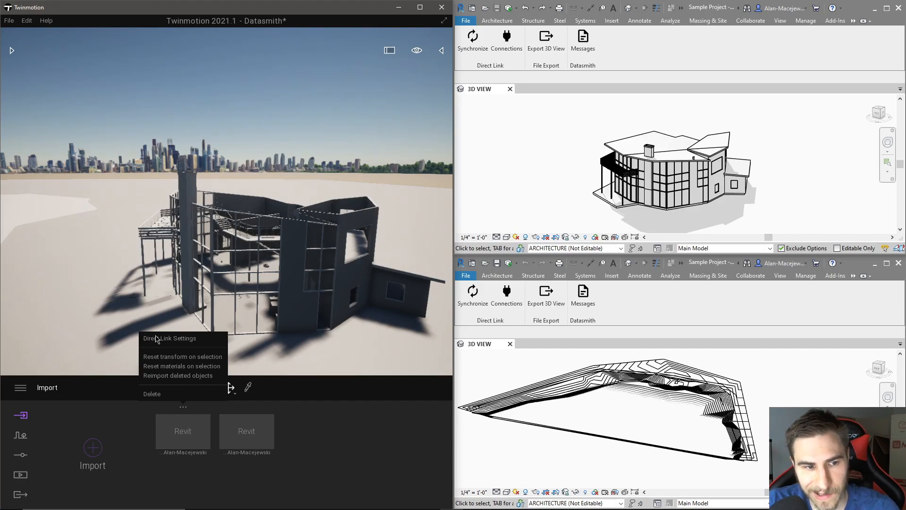
left_click(178, 340)
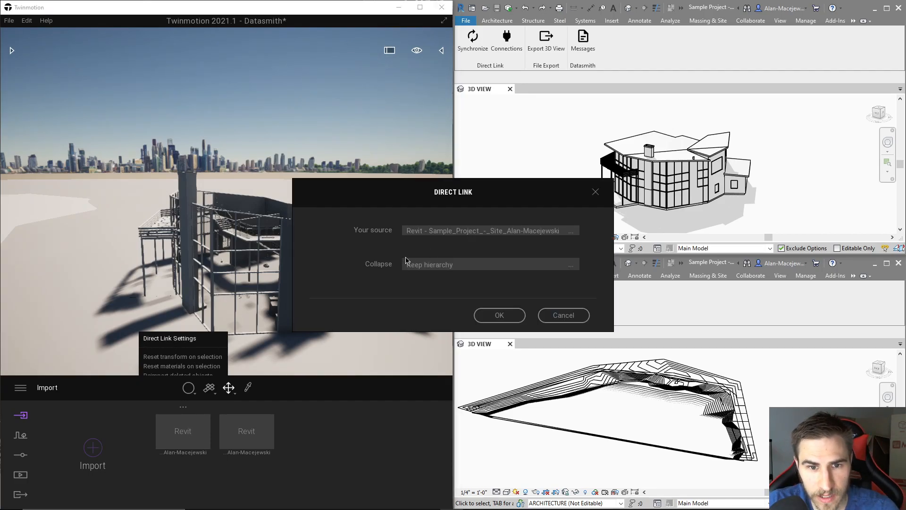
left_click(432, 265)
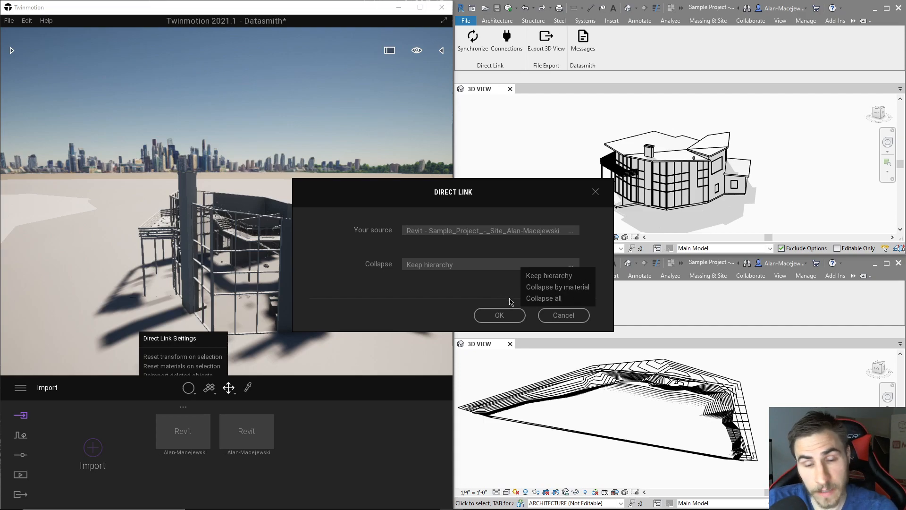
left_click(481, 290)
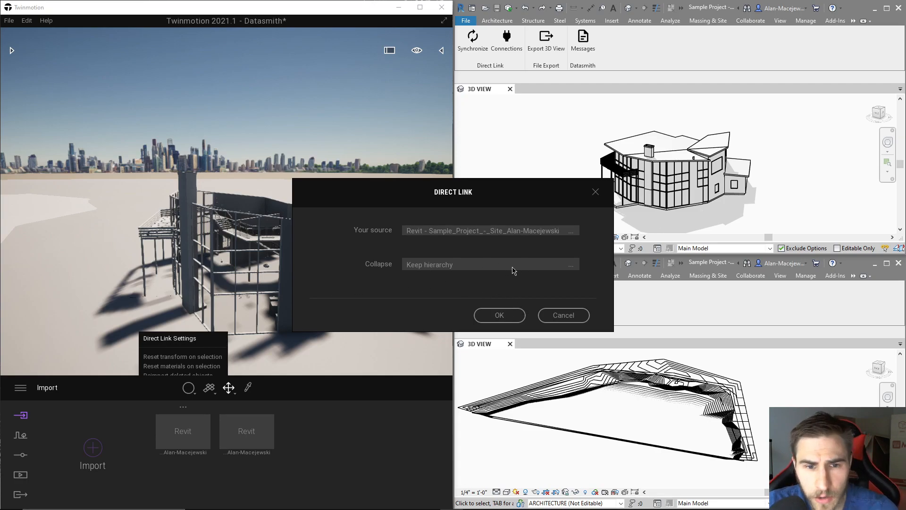
left_click(564, 315)
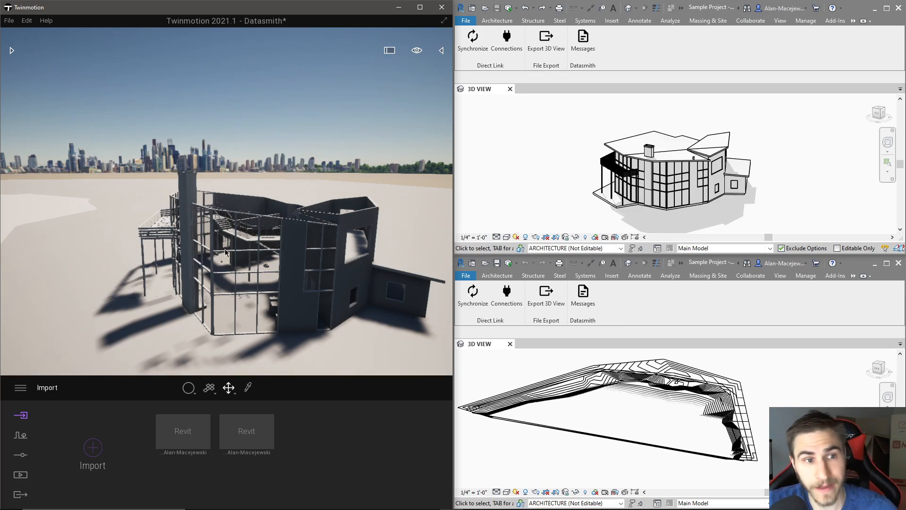
Step: Reimport the deleted objects of the Sample_House_-_Materials link to restore the roofs in Twinmotion
right_click_drag(378, 343, 383, 346)
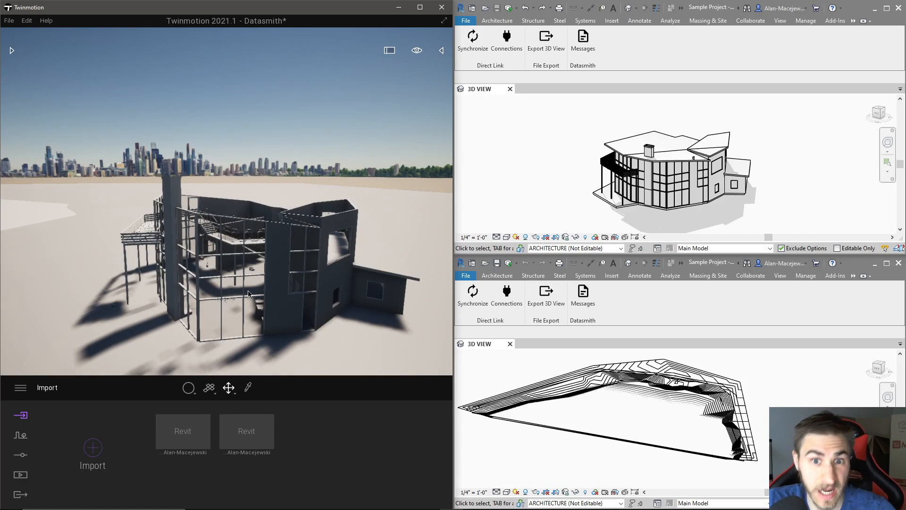
left_click_drag(424, 183, 375, 222)
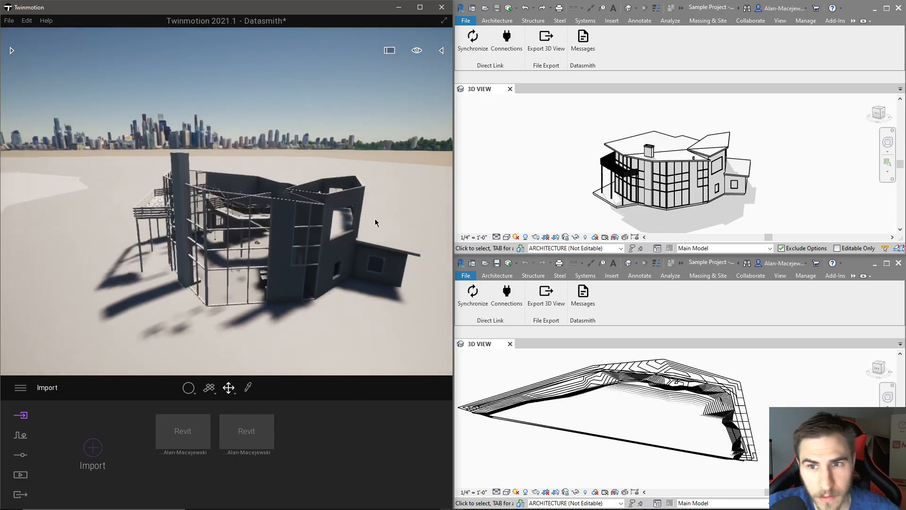
left_click(528, 159)
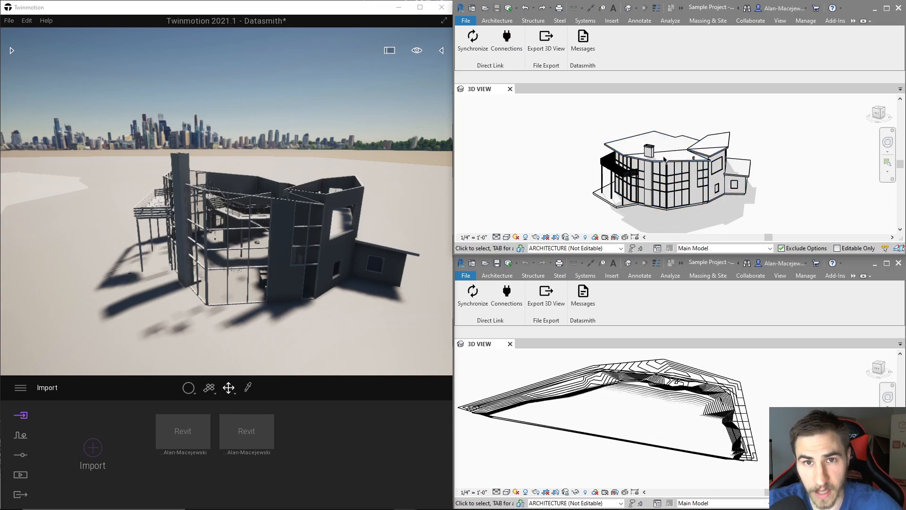
right_click_drag(395, 200, 425, 198)
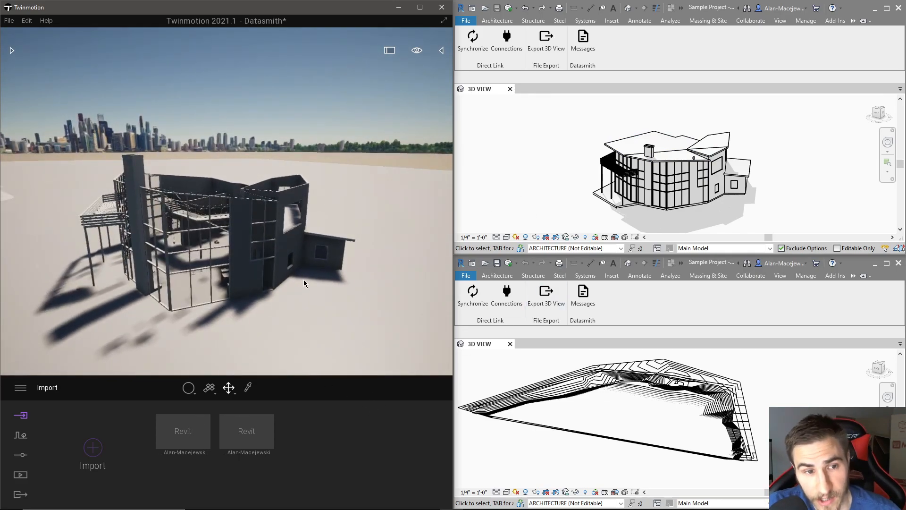
scroll(285, 302, "up", 3)
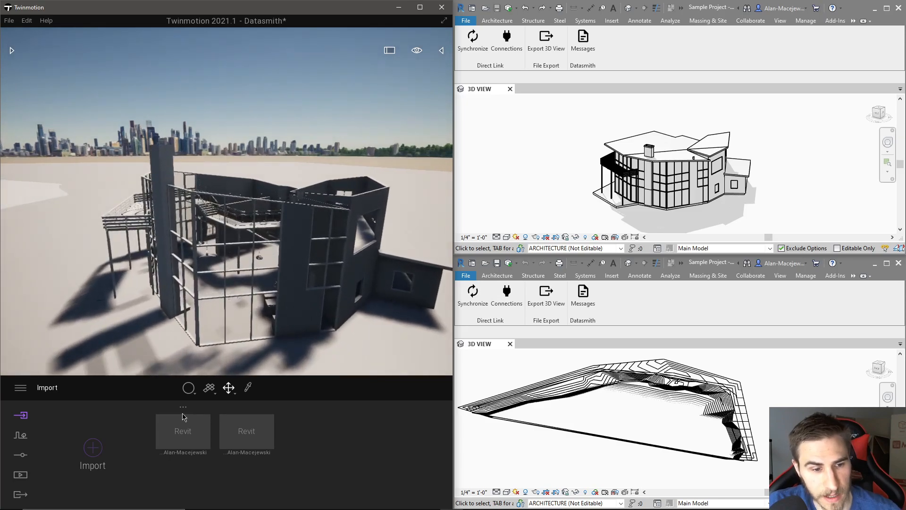
left_click(247, 409)
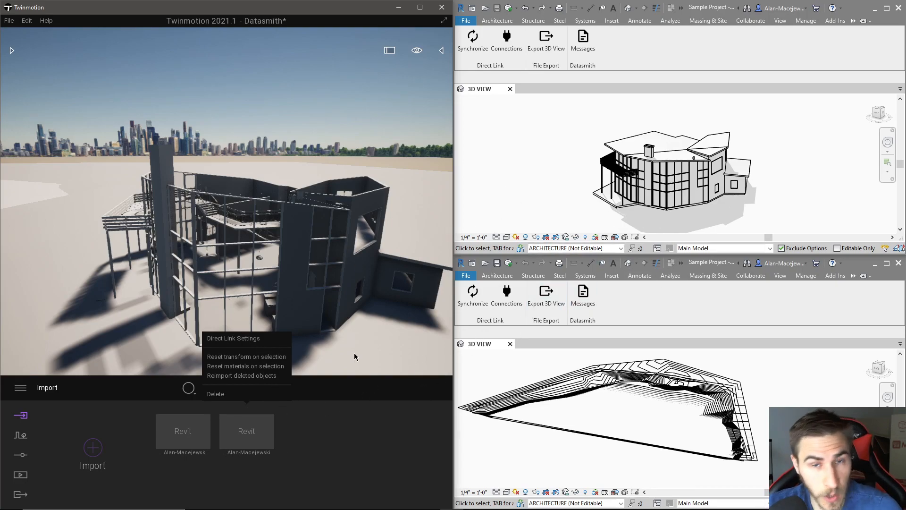
left_click(275, 378)
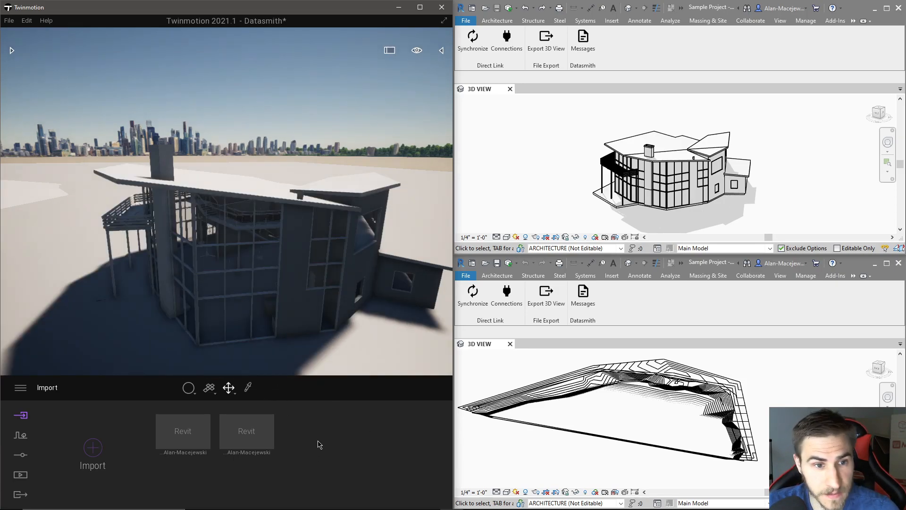
right_click_drag(215, 164, 286, 149)
key("s")
key("d")
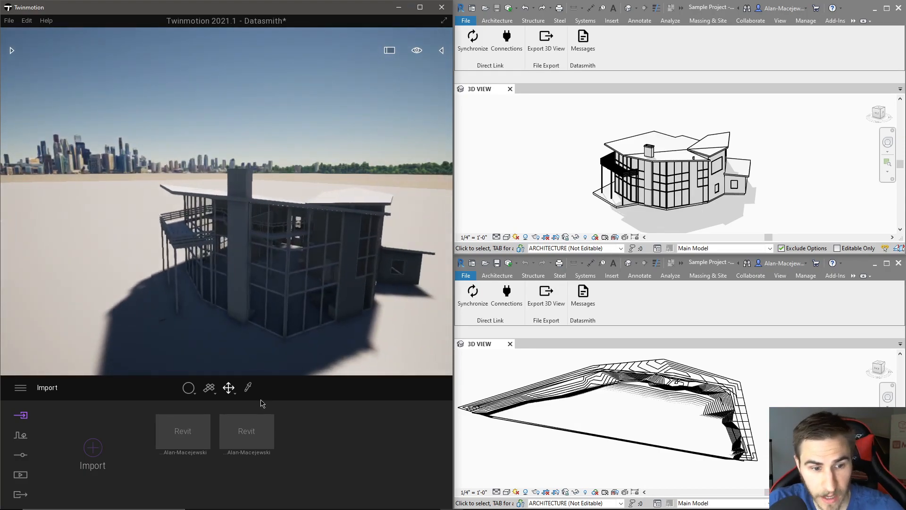
Step: View the link options available for the house's Revit import and dismiss them
left_click(246, 419)
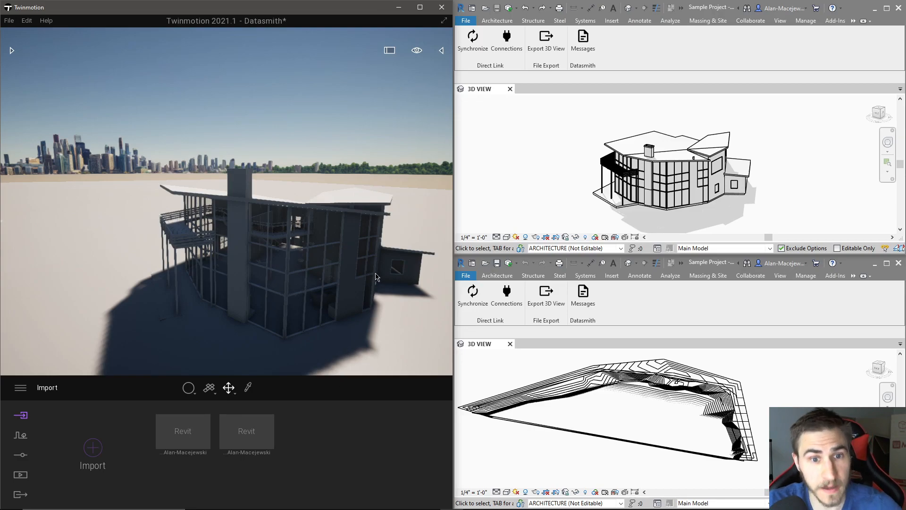
right_click_drag(345, 326, 345, 325)
right_click_drag(231, 313, 231, 313)
left_click(247, 407)
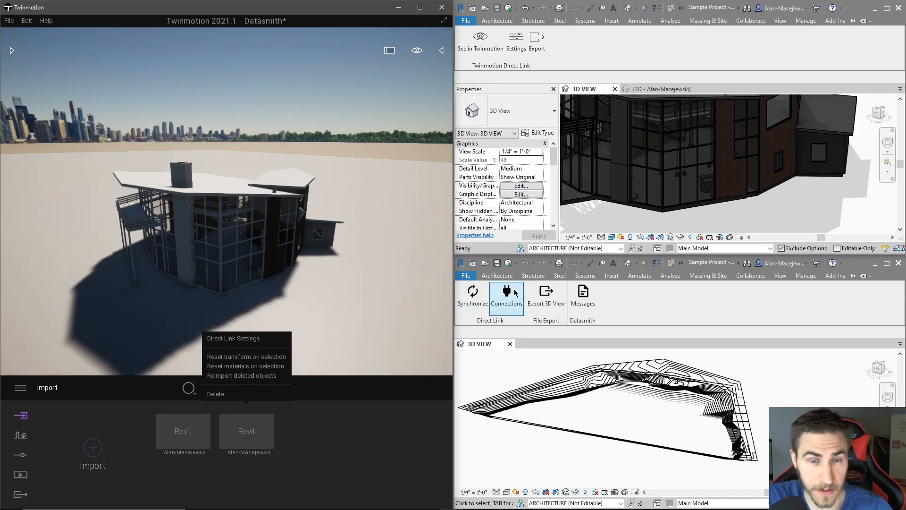
left_click(403, 435)
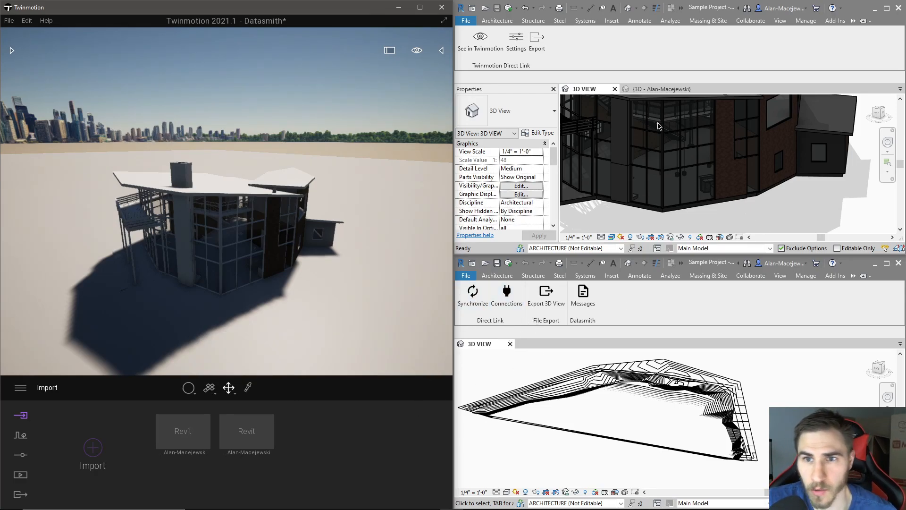
Step: Activate the Backyard Design 3D view in Revit and import its Direct Link source into Twinmotion with Collapse by material
left_click(654, 90)
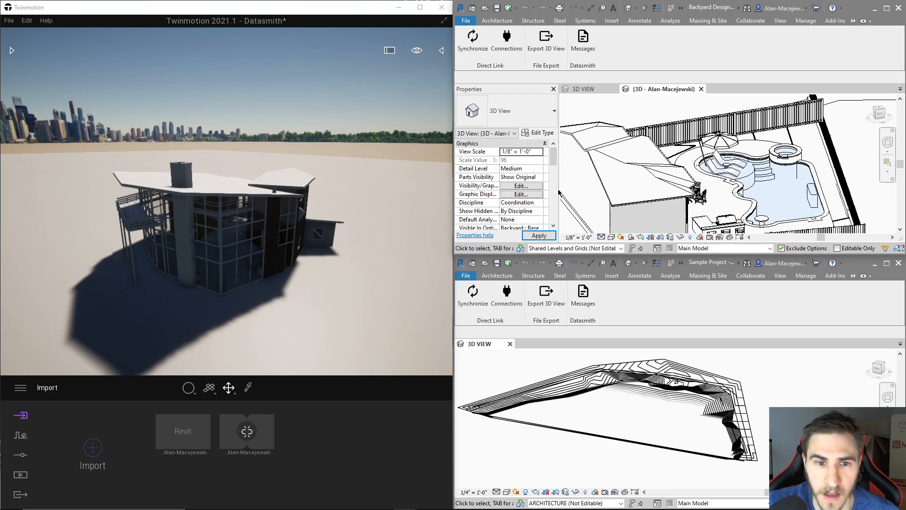
left_click(92, 447)
left_click(448, 200)
left_click(505, 232)
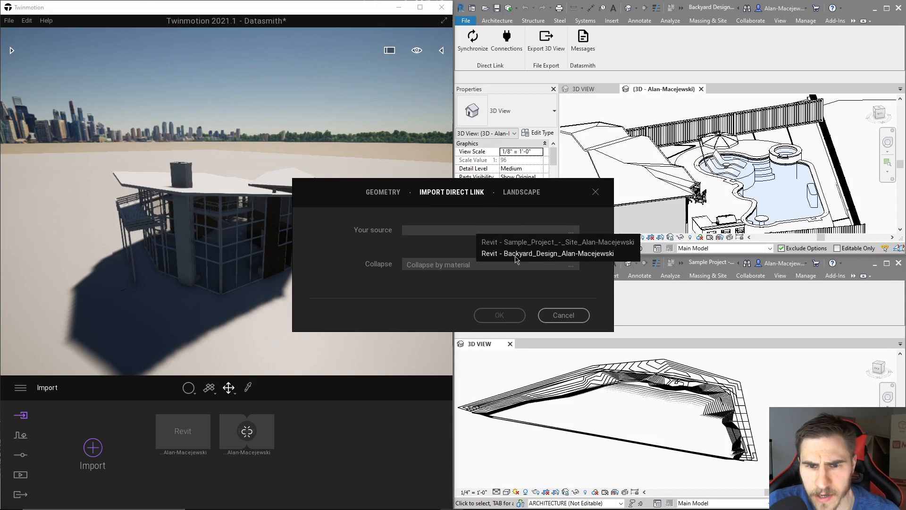
left_click(517, 255)
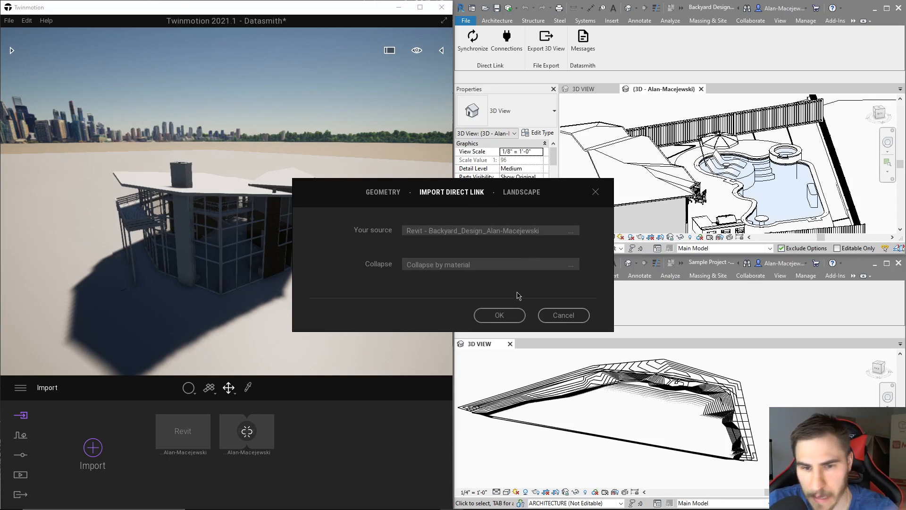
left_click(512, 316)
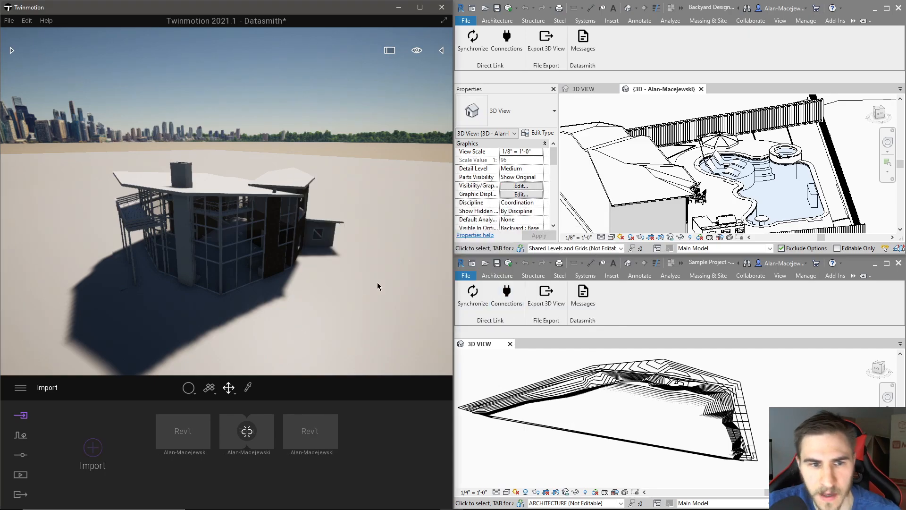
Step: Synchronize the Revit backyard model to Twinmotion and collapse its Backyard_Design folder in the scene graph
left_click(21, 434)
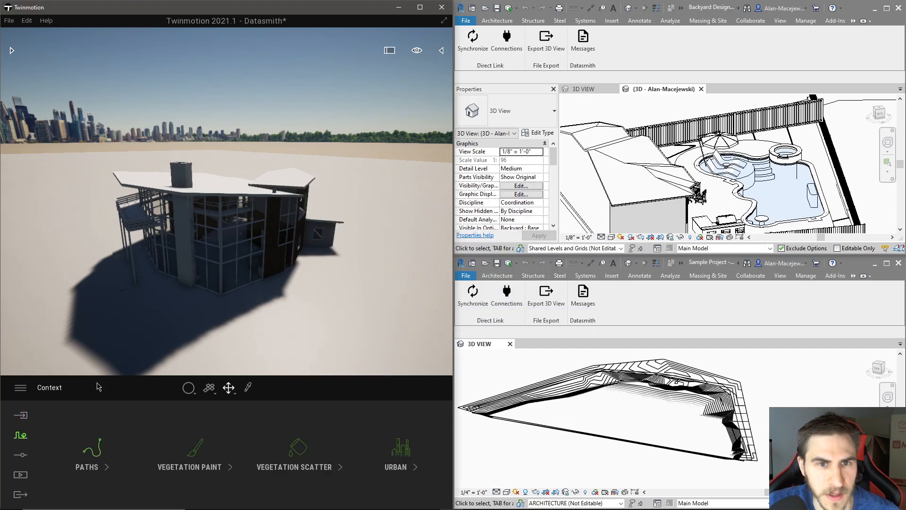
left_click(442, 51)
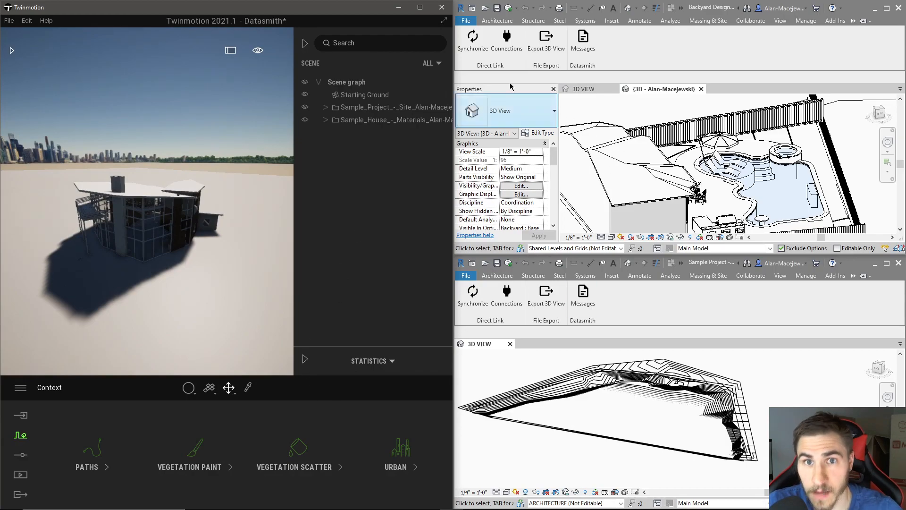
left_click(474, 41)
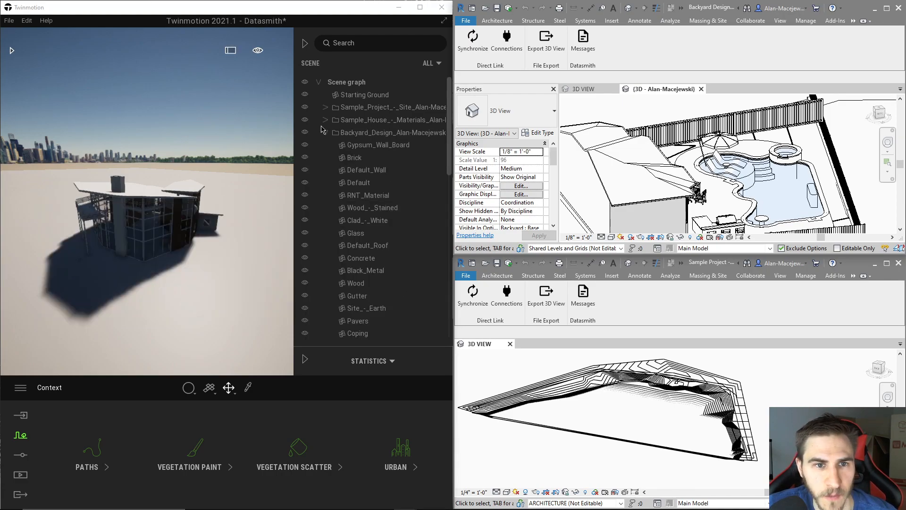
left_click(327, 134)
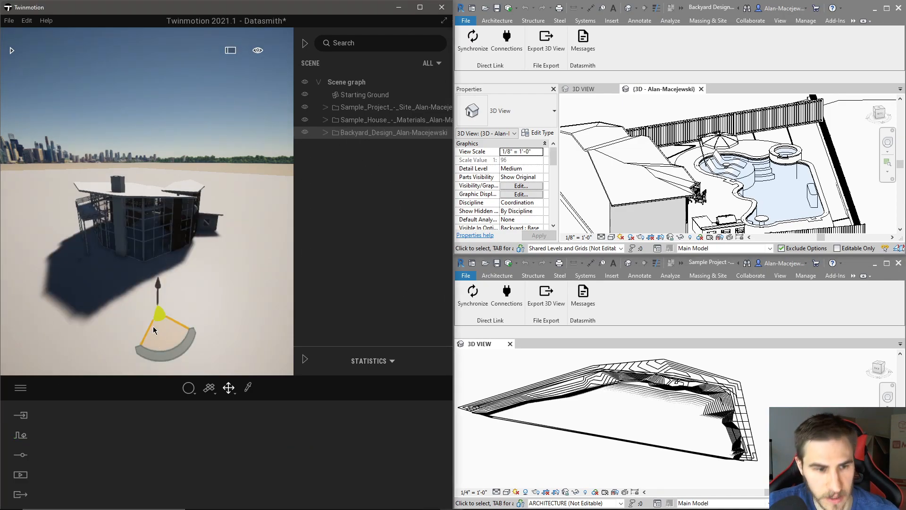
Step: Reposition the Backyard_Design model in the Twinmotion scene with its move gizmo
left_click_drag(160, 315, 279, 274)
right_click_drag(255, 274, 95, 258)
left_click(81, 263)
left_click_drag(82, 266, 95, 231)
left_click_drag(161, 233, 188, 220)
Step: Examine the imported backyard model up close around the patio table and chairs
key("w")
right_click_drag(188, 220, 130, 180)
key("w")
key("s")
key("s")
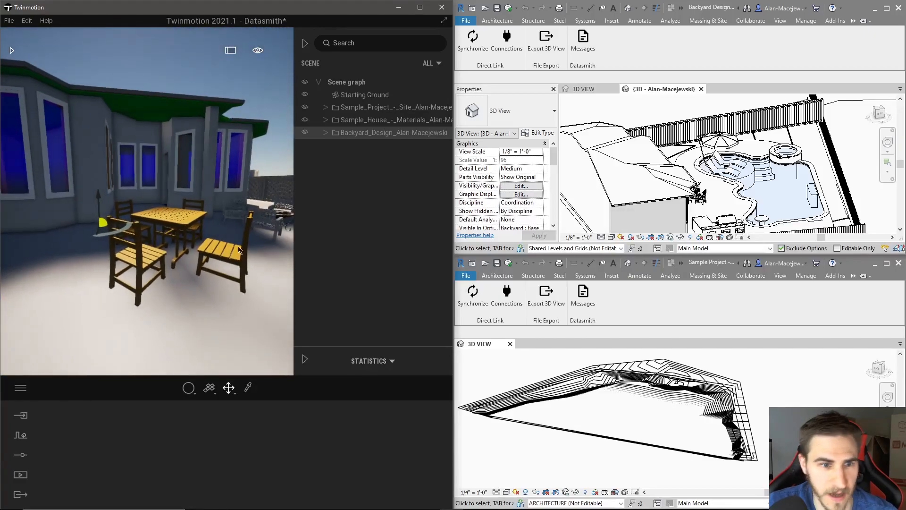
mouse_move(259, 272)
right_mouse_down()
mouse_move(236, 272)
mouse_move(279, 273)
mouse_move(256, 274)
right_mouse_up()
key("w")
key("s")
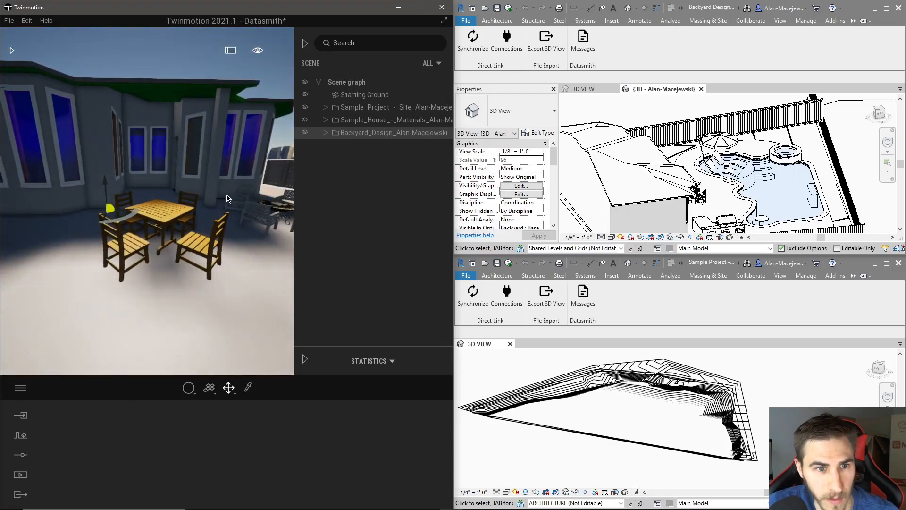
Step: Apply the Oak 03 G wood material to the patio table and chairs in the backyard model
left_click(305, 45)
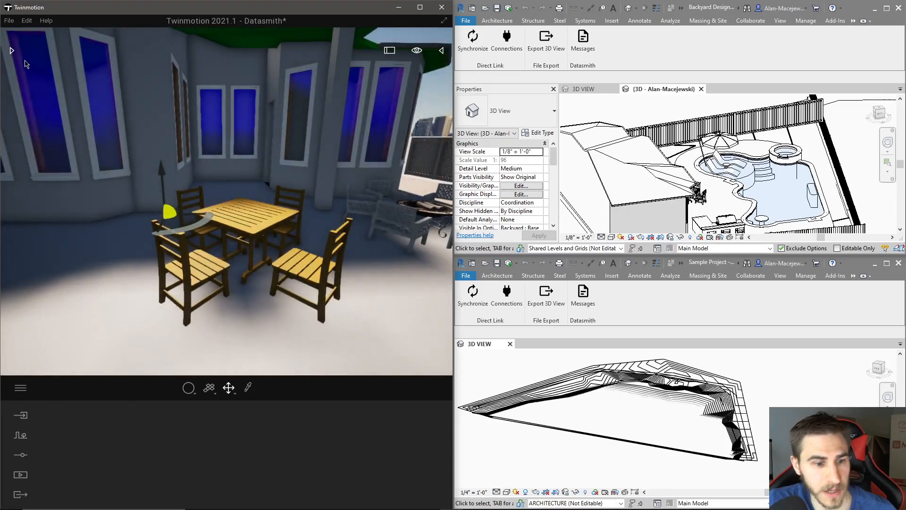
left_click(13, 51)
scroll(132, 212, "down", 2)
mouse_move(141, 165)
scroll(140, 166, "up", 1)
left_click_drag(129, 217, 366, 247)
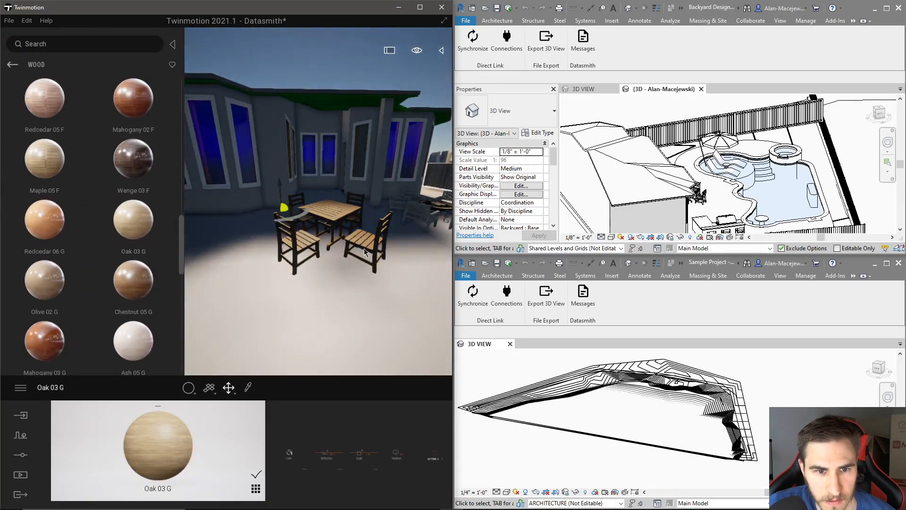
left_click_drag(363, 446, 362, 439)
mouse_move(349, 302)
right_mouse_down()
mouse_move(357, 295)
mouse_move(340, 317)
right_mouse_up()
key("w")
scroll(333, 203, "down", 5)
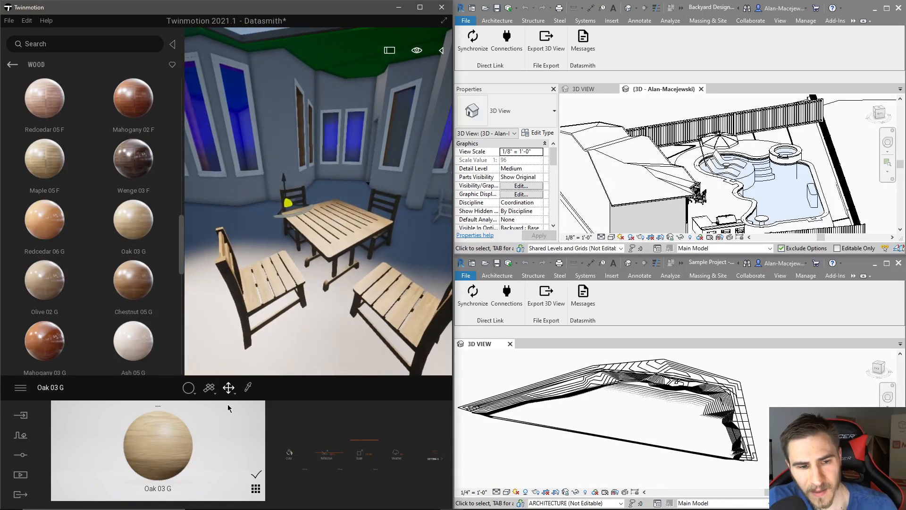
left_click_drag(134, 352, 354, 248)
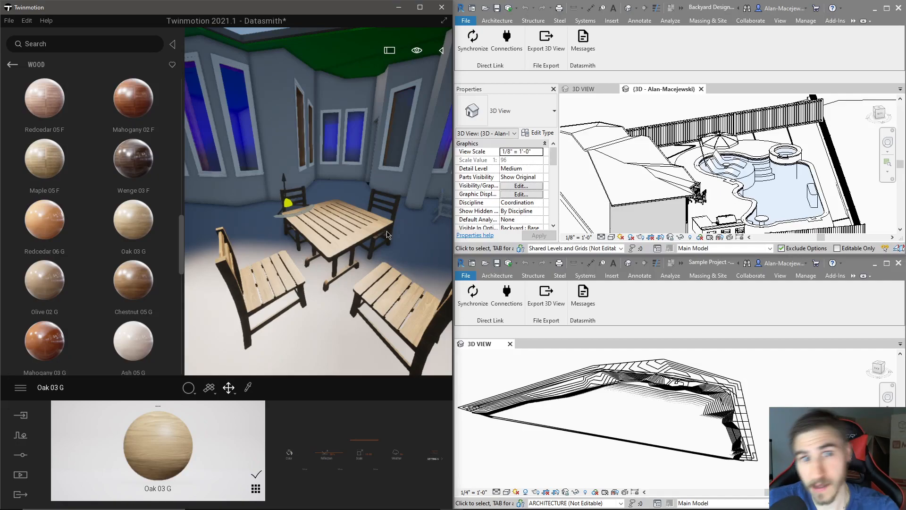
Step: Select the patio furniture and reset its materials through the backyard model's Direct Link options
left_click(21, 416)
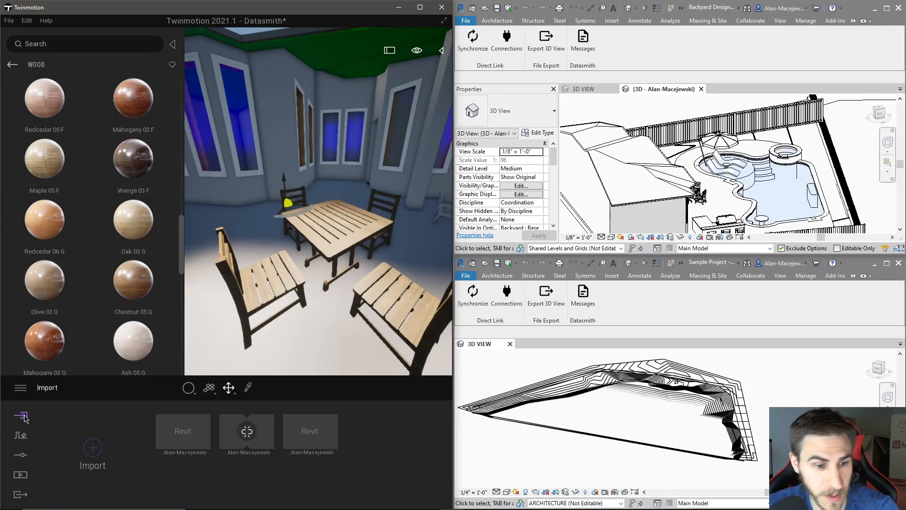
left_click(357, 251)
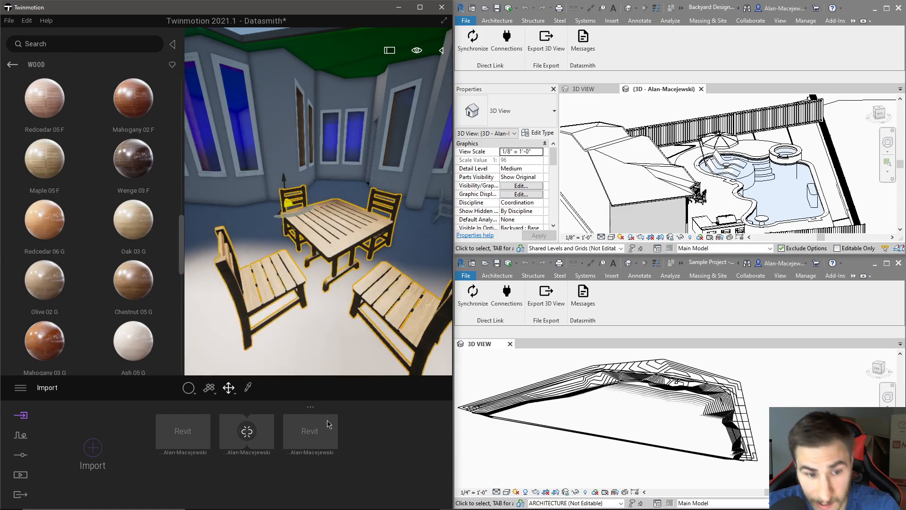
left_click(311, 407)
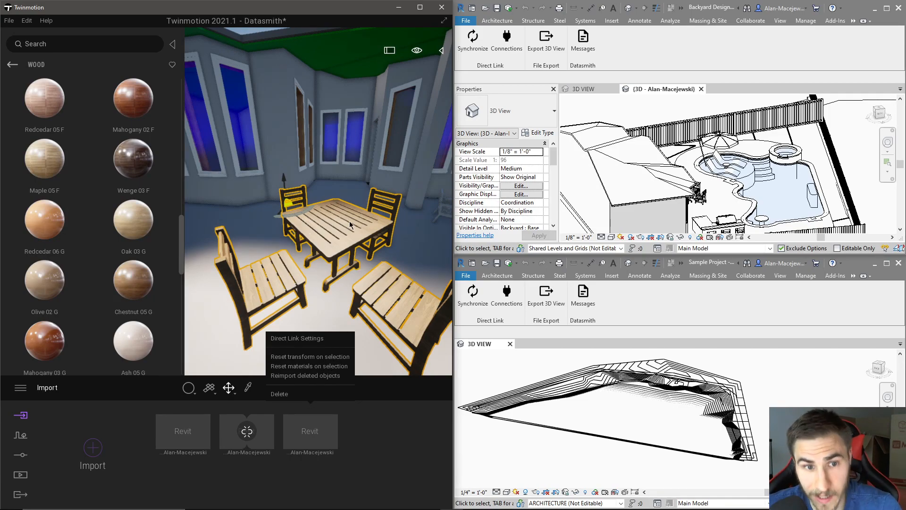
left_click(306, 367)
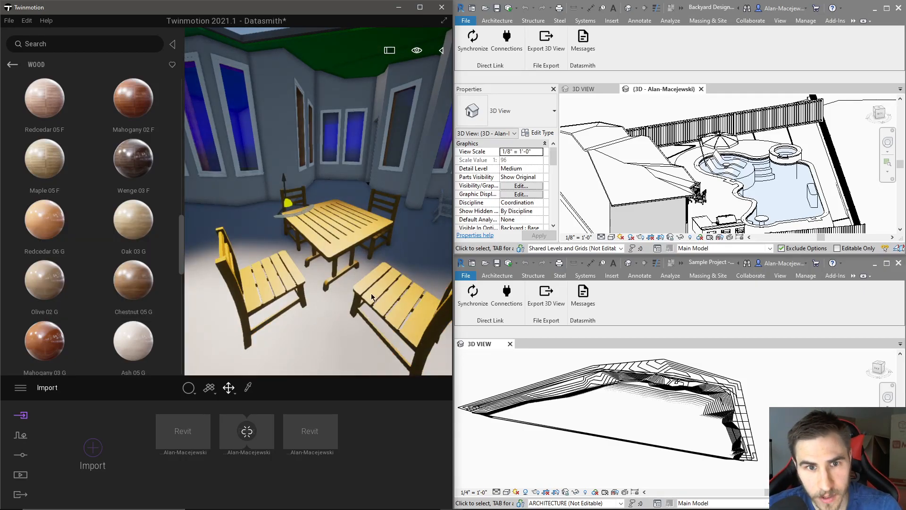
Step: Delete the Backyard_Design folder from the scene graph, leaving the house in view
left_click(442, 52)
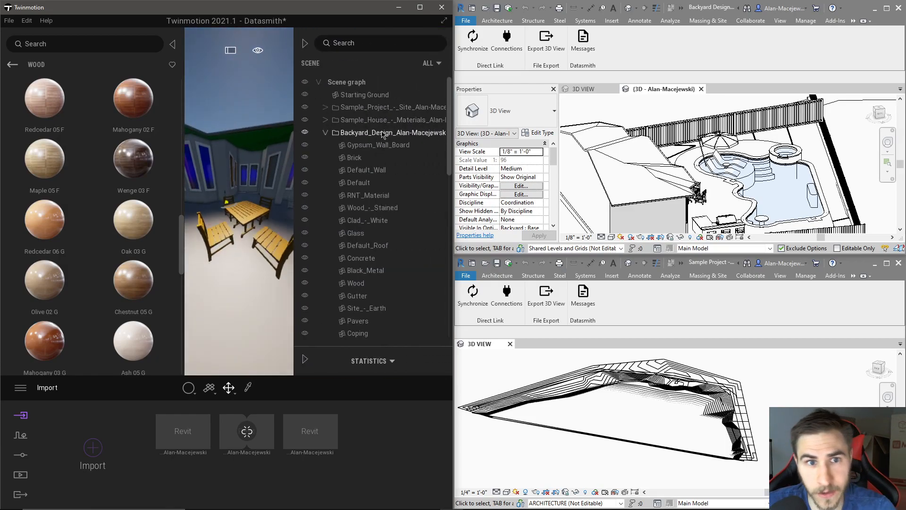
right_click(352, 133)
left_click(363, 225)
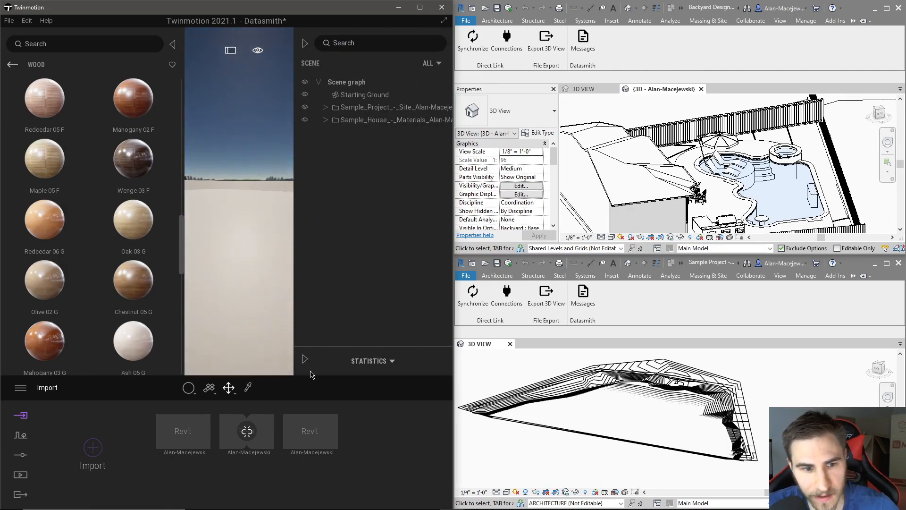
left_click(305, 44)
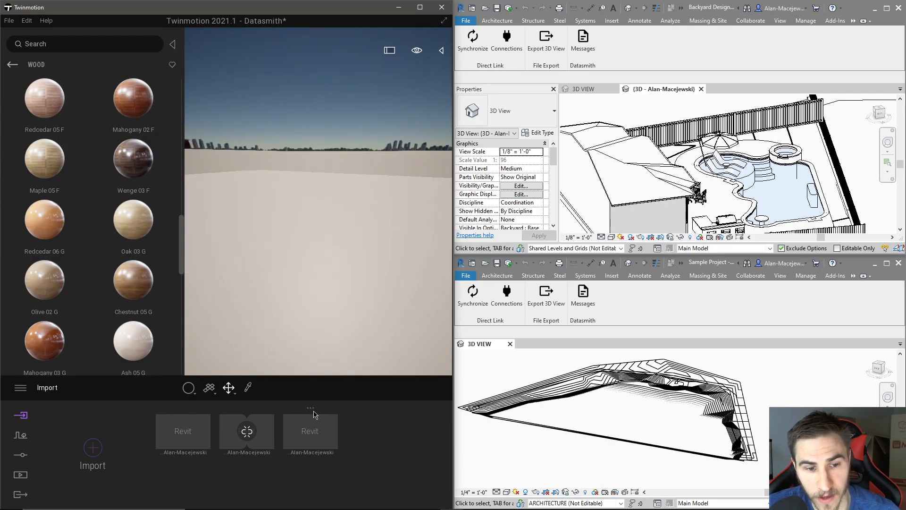
left_click(313, 409)
left_click(374, 417)
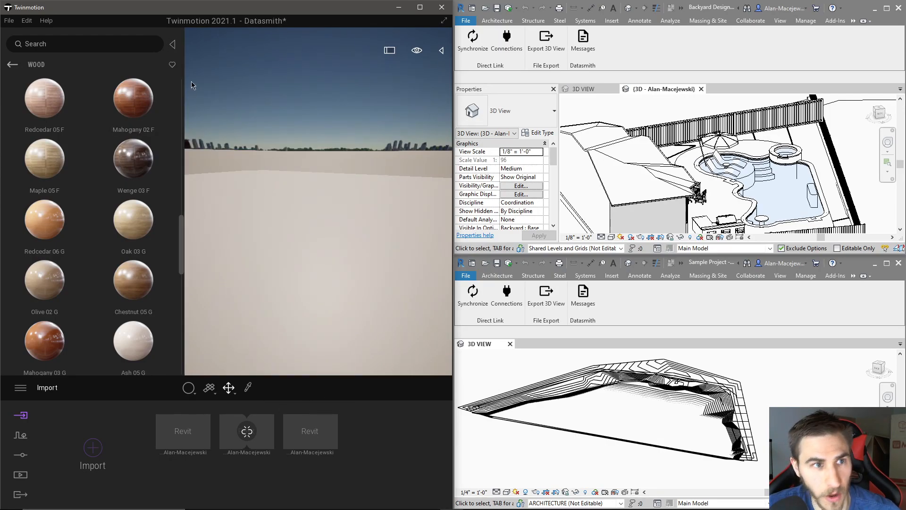
left_click(173, 45)
right_click_drag(342, 293, 330, 243)
key("w")
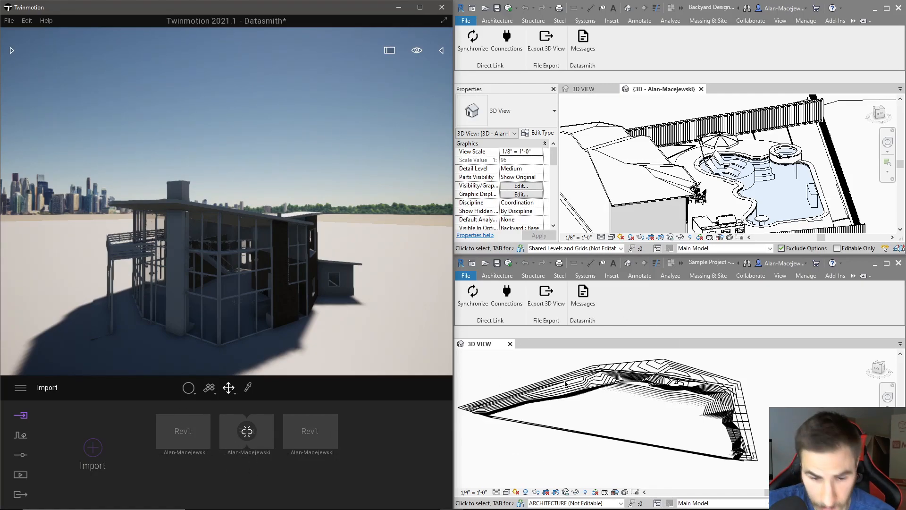
Step: Activate the house model's 3D VIEW in Revit and set its visual style to Hidden Line
left_click(585, 93)
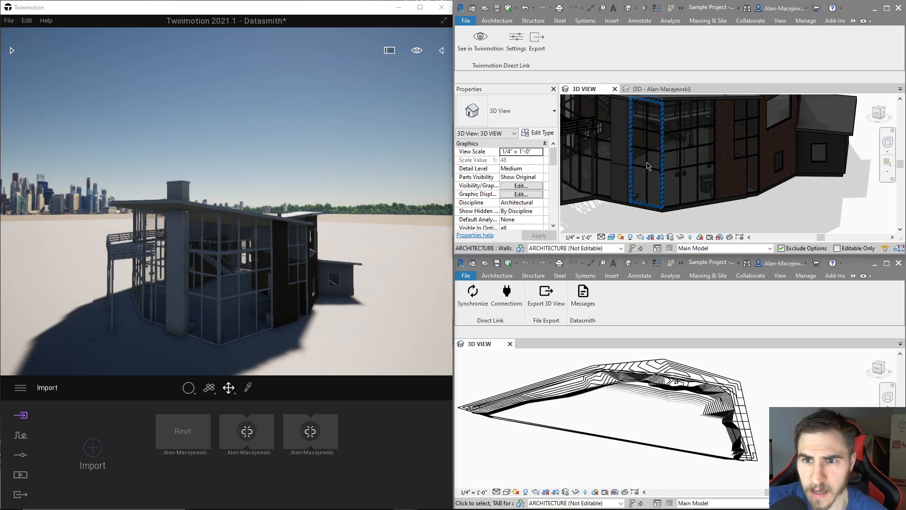
scroll(649, 166, "down", 3)
scroll(640, 123, "up", 1)
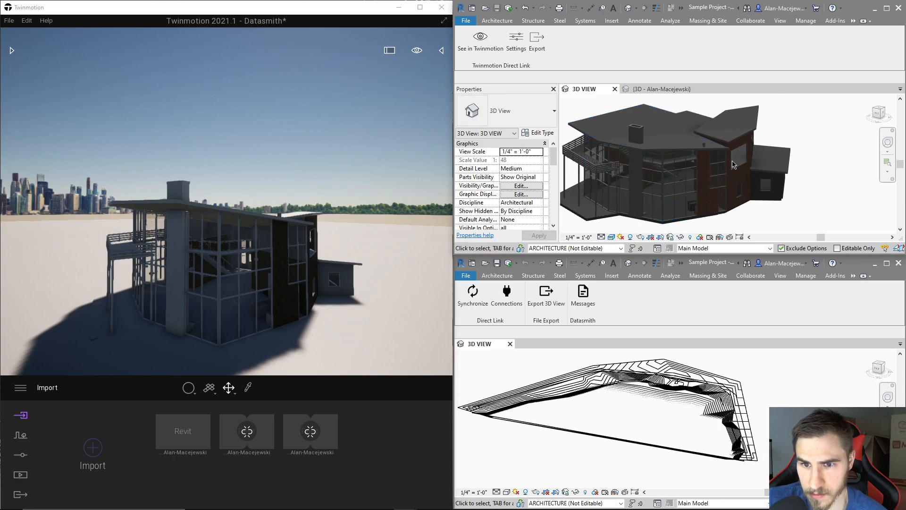
left_click(612, 237)
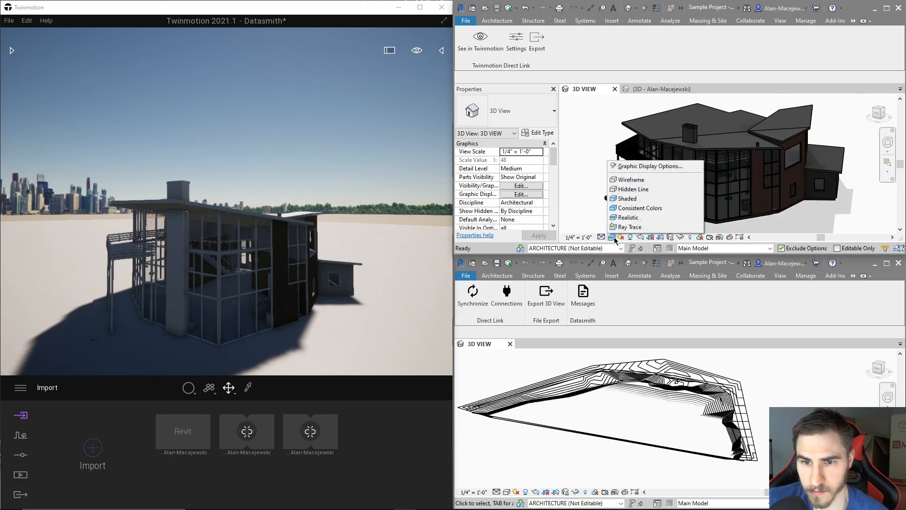
left_click(633, 189)
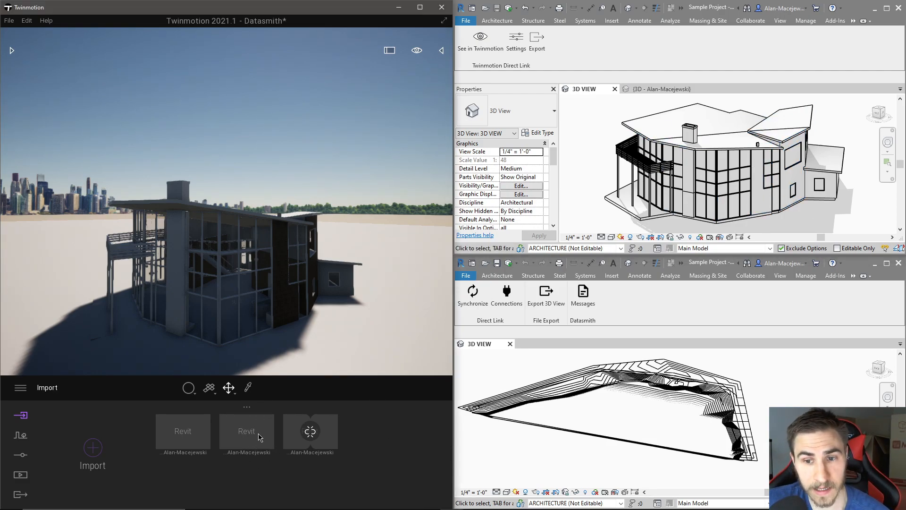
Step: Reactivate the house's 3D VIEW in Revit and reset the selected roof's transform through the house link in Twinmotion
left_click(662, 88)
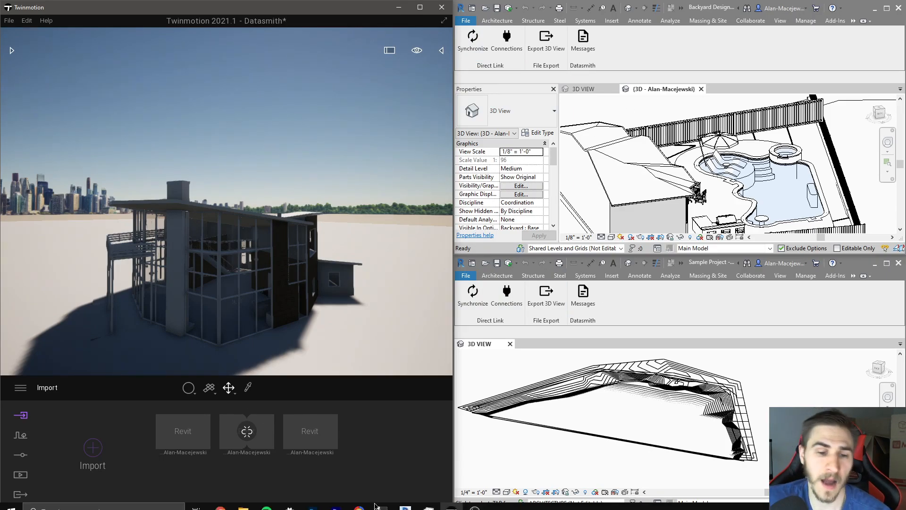
left_click(585, 90)
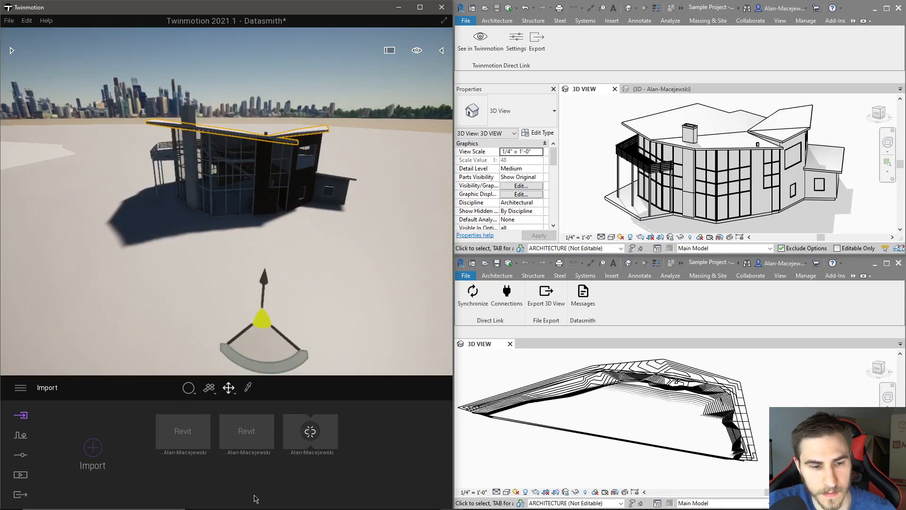
left_click(248, 408)
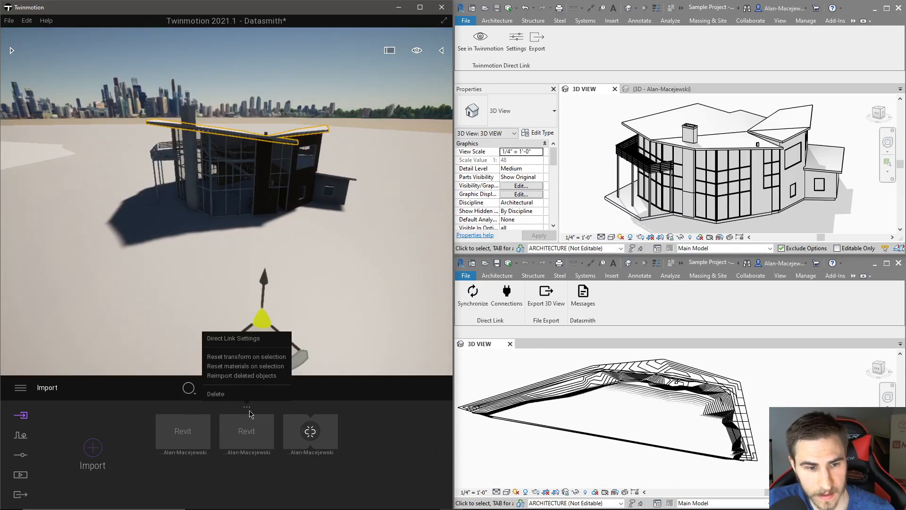
left_click(255, 358)
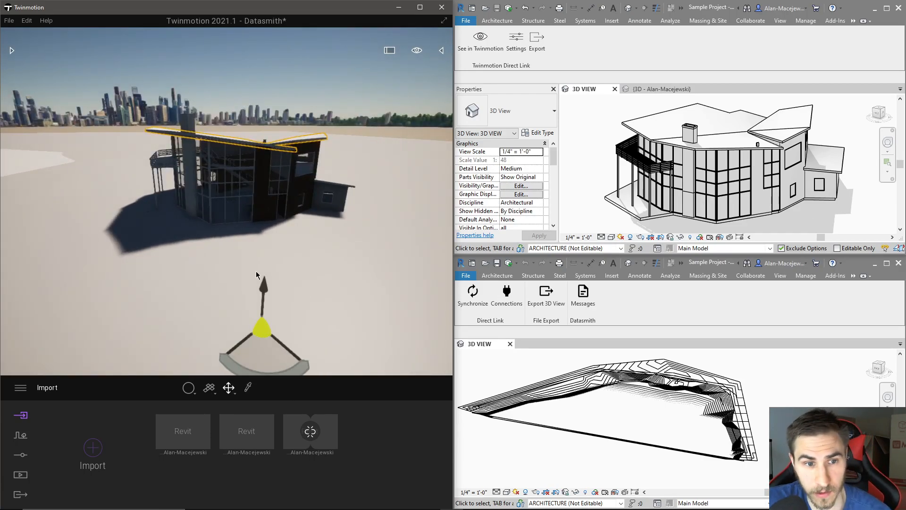
Step: Move the house roof straight up with the move gizmo so it floats well above the walls
left_click_drag(263, 288, 279, 121)
right_click_drag(279, 120, 265, 61)
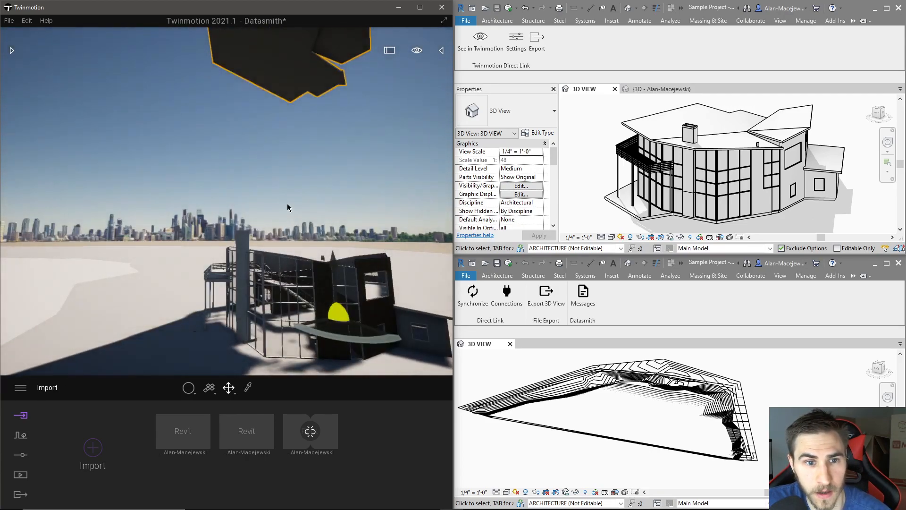
left_click(282, 165)
right_click_drag(95, 273, 108, 229)
key("s")
key("d")
key("w")
key("a")
key("s")
key("d")
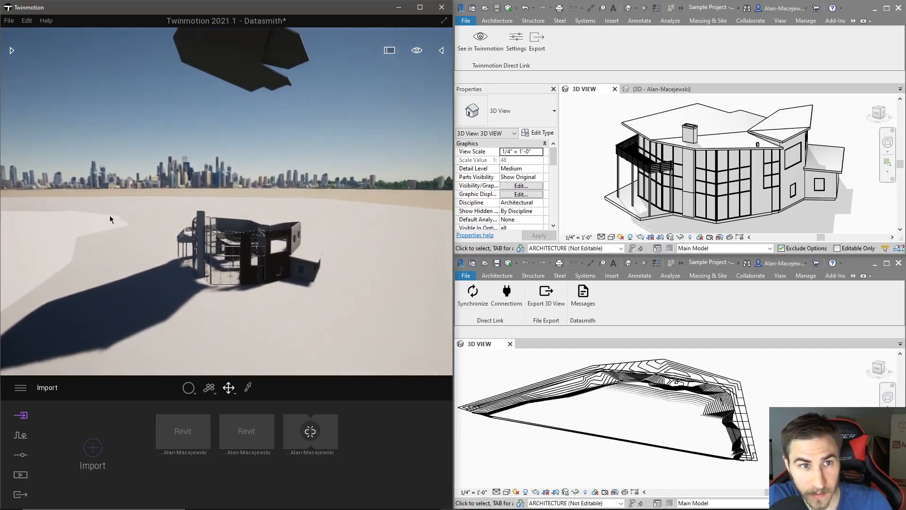
left_click(256, 68)
left_click_drag(266, 232, 279, 265)
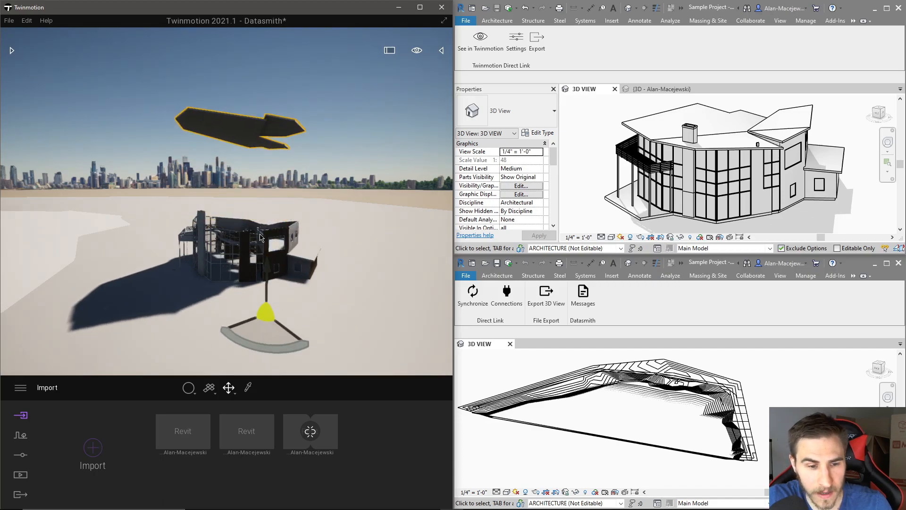
Step: Return the displaced roof to its Revit position by resetting the selection's transform through the house link
left_click(246, 409)
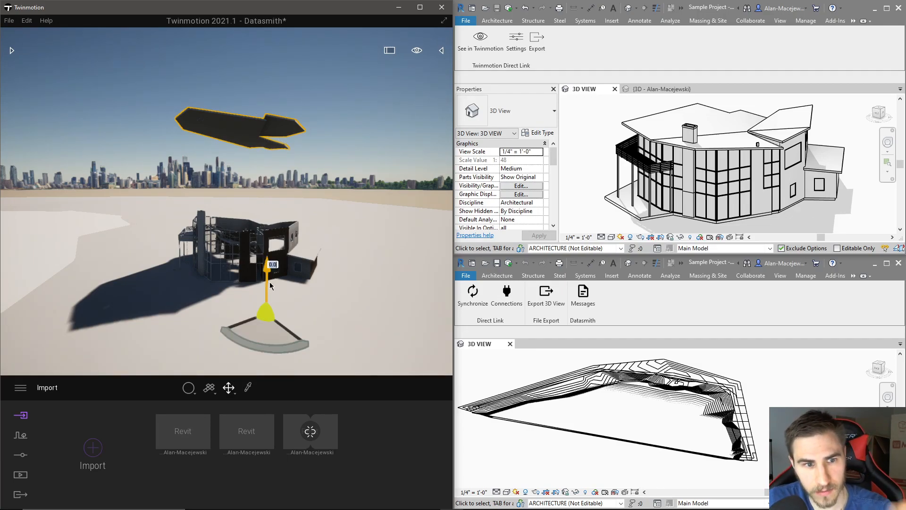
left_click(246, 407)
left_click(244, 357)
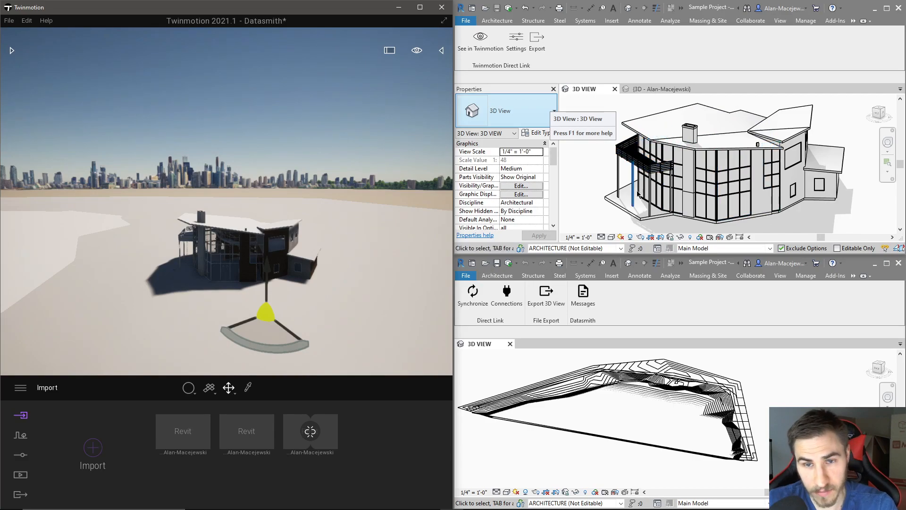
Step: Change the Sample_House Materials Direct Link collapse option to Keep hierarchy and apply it
scroll(319, 250, "up", 3)
middle_click_drag(319, 249, 270, 345, "shift")
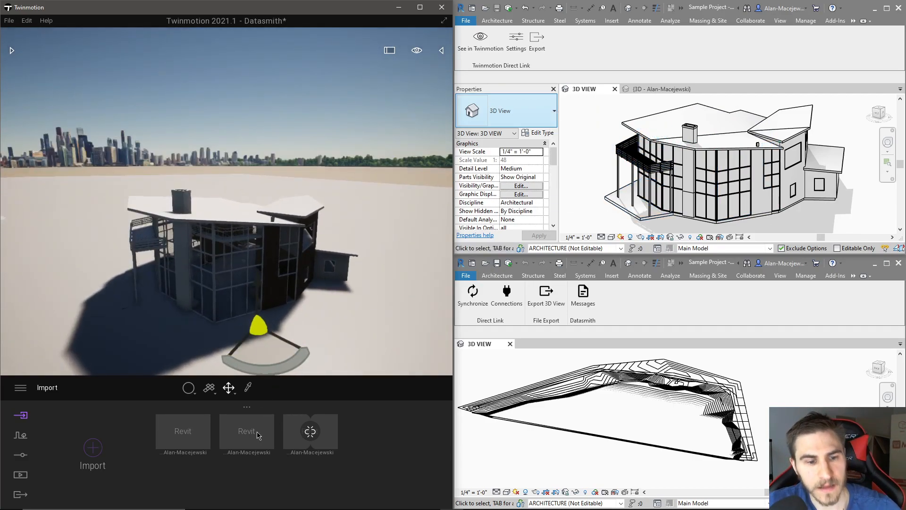
left_click(247, 407)
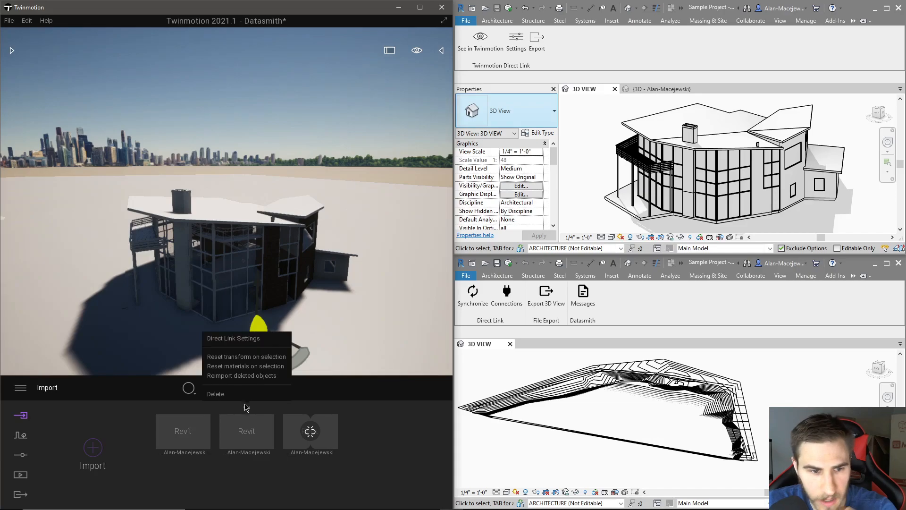
left_click(225, 338)
left_click(448, 264)
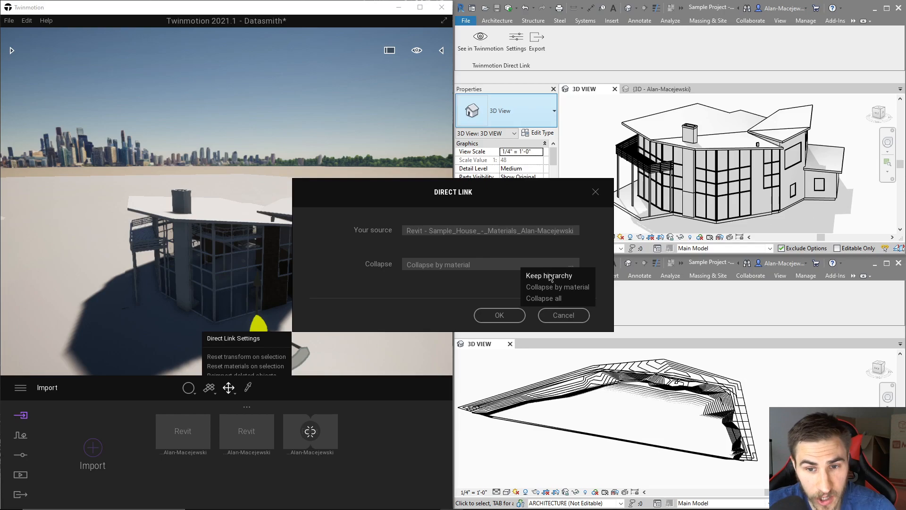
left_click(557, 287)
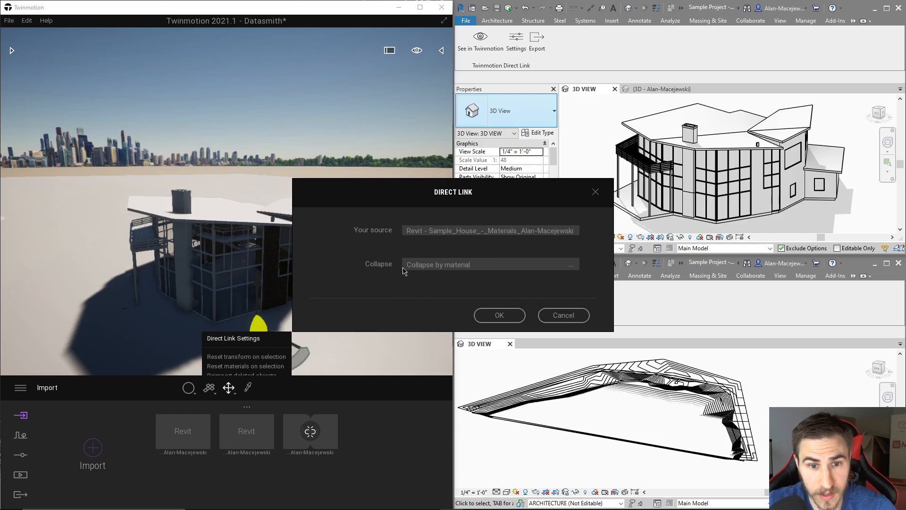
left_click(458, 272)
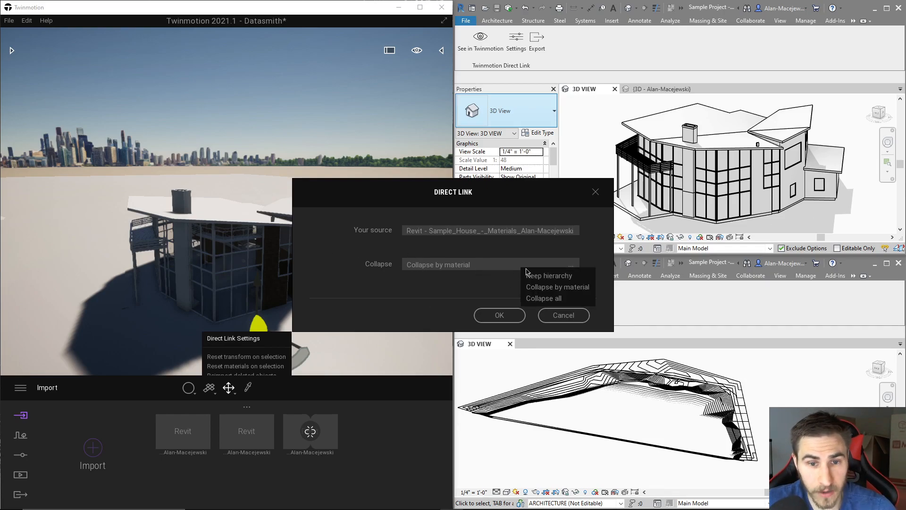
left_click(554, 277)
left_click(476, 318)
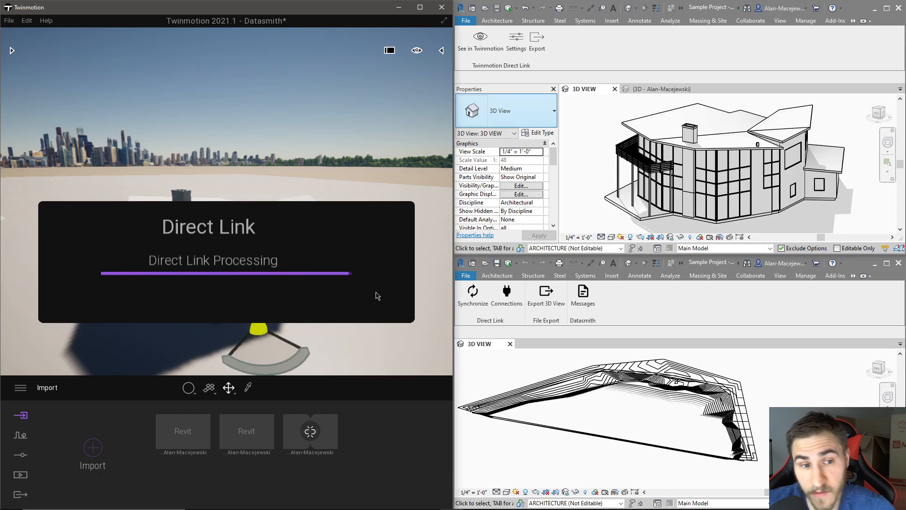
Step: Examine how the house model's individual elements are organized in the scene graph
left_click(441, 50)
left_click(326, 107)
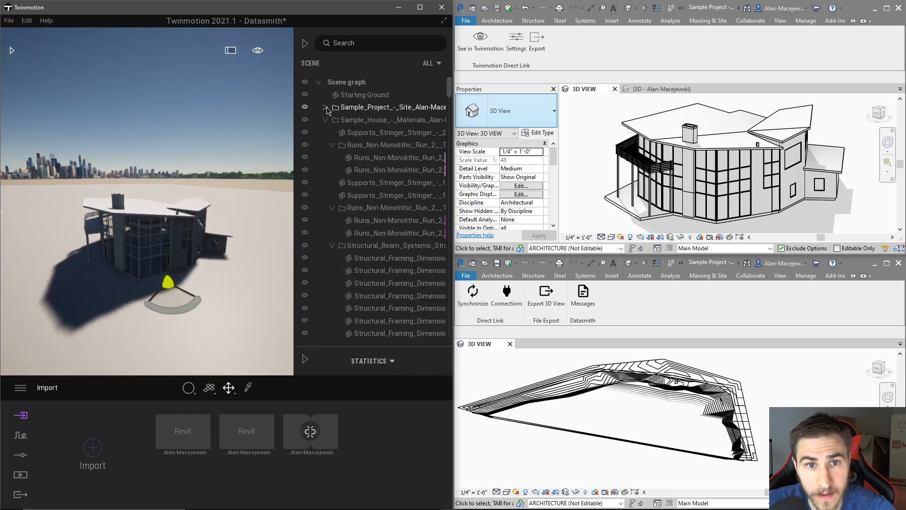
scroll(401, 237, "down", 4)
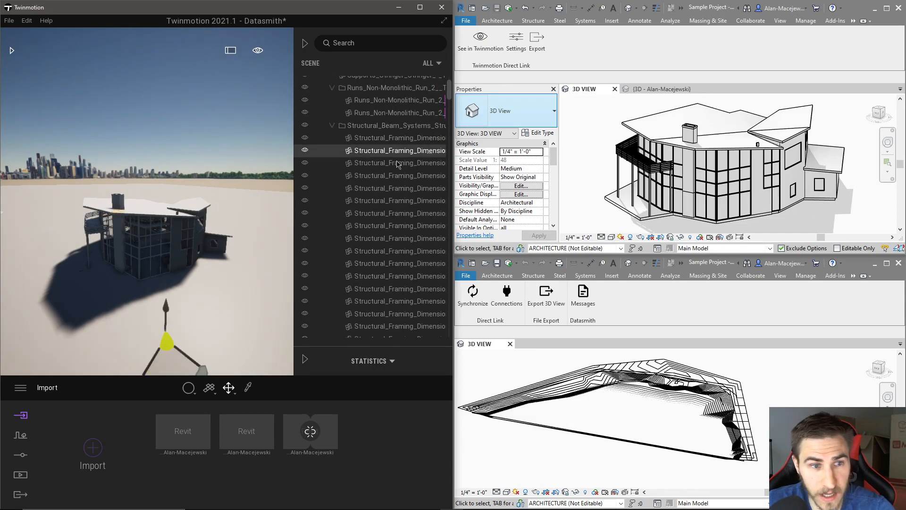
scroll(411, 236, "up", 3)
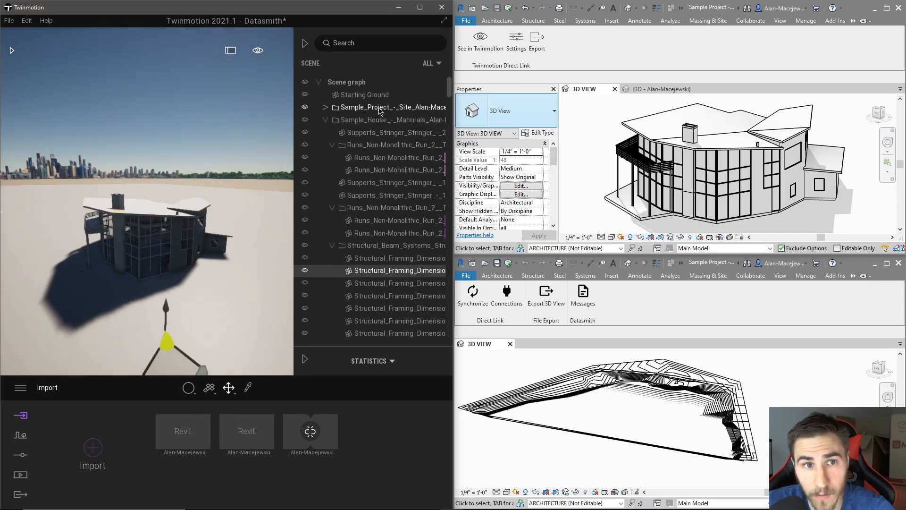
left_click(318, 82)
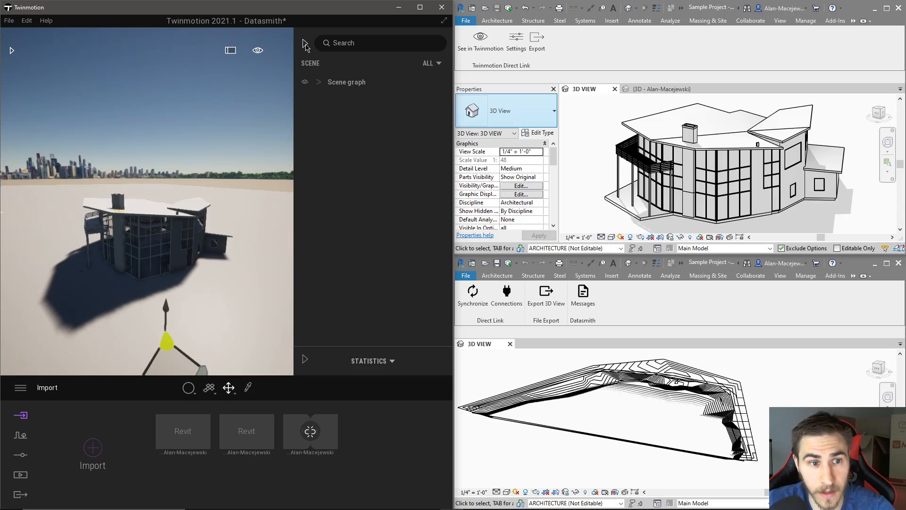
left_click(318, 82)
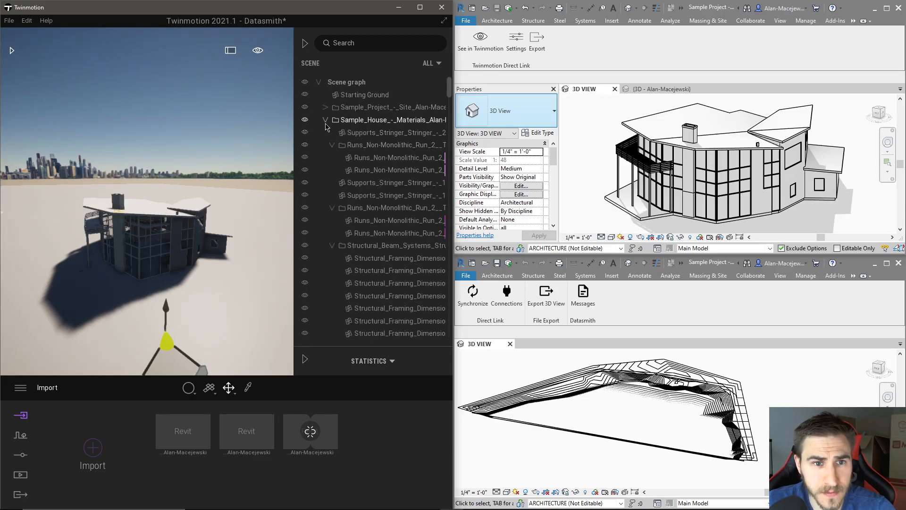
left_click(325, 120)
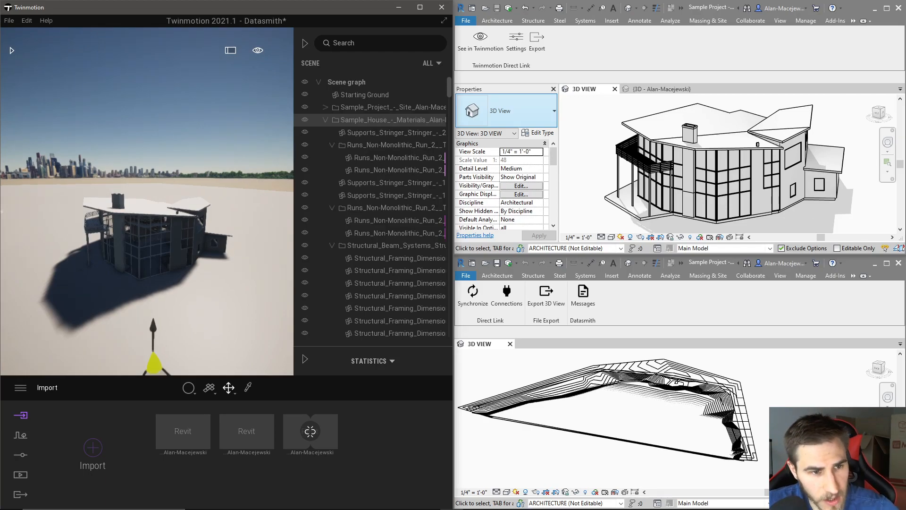
Step: Select the single pocket door inside the house and locate its entry in the scene graph
key("w")
key("w")
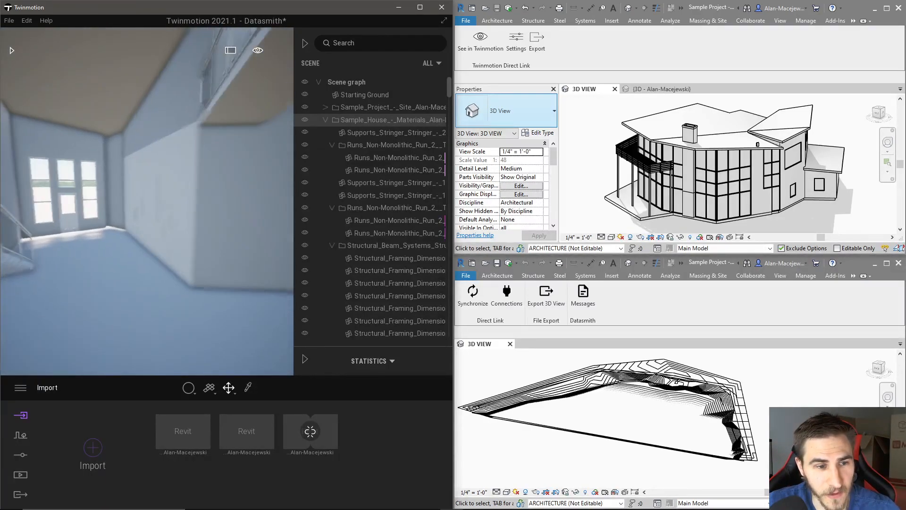
key("w")
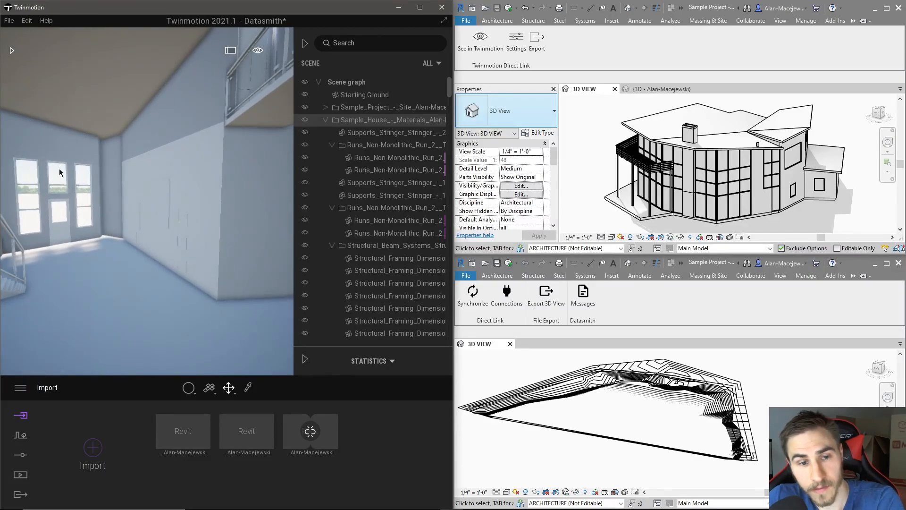
right_click_drag(38, 137, 56, 146)
key("w")
right_click_drag(181, 200, 187, 201)
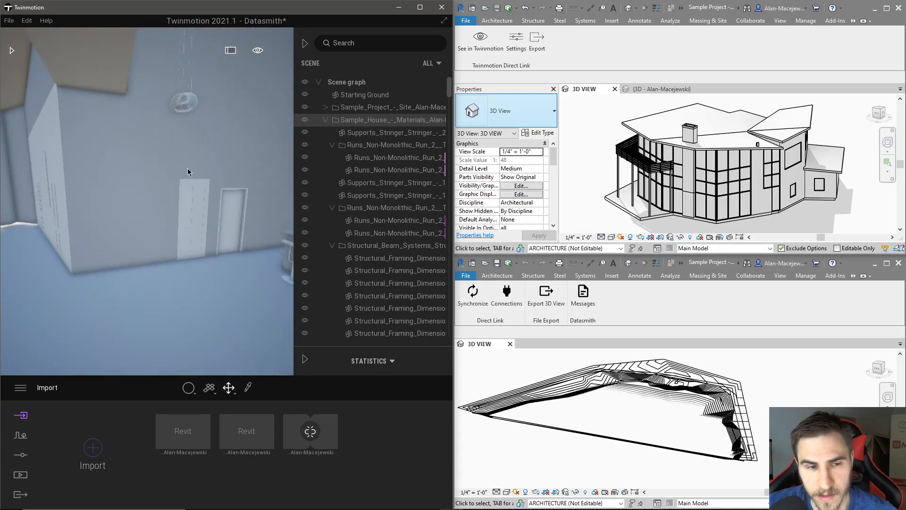
left_click(224, 218)
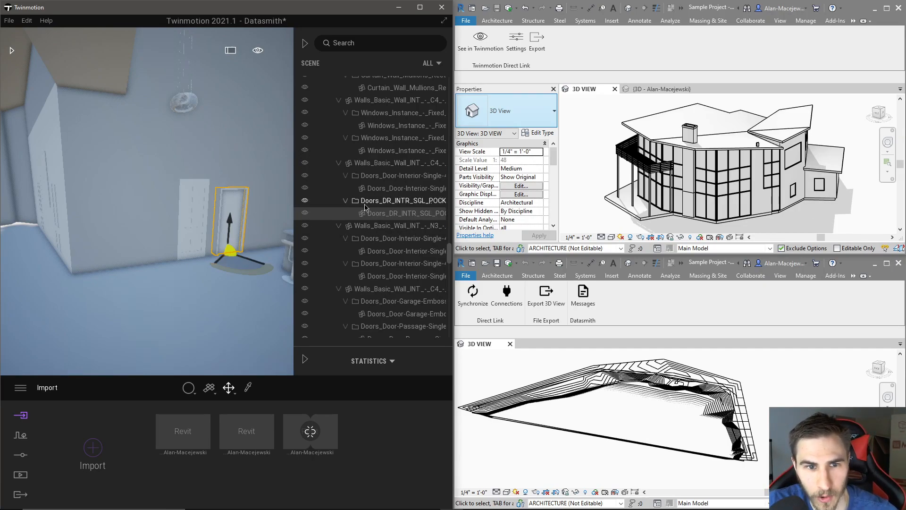
scroll(368, 231, "up", 5)
scroll(378, 247, "down", 1)
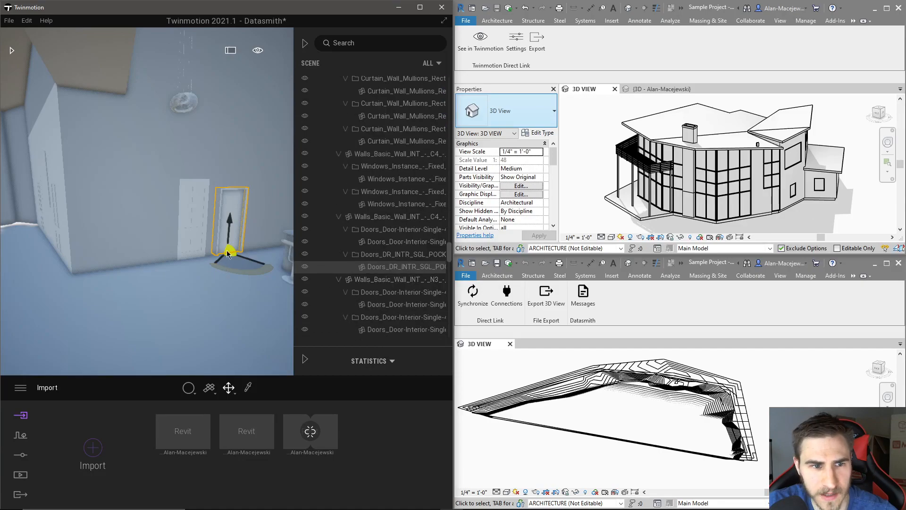
Step: Add the other interior doors along the hallway and the adjoining wall to the pocket door selection
right_click_drag(128, 266, 252, 255)
left_click(113, 219)
left_click(230, 225)
left_click(197, 230, "ctrl")
key("w")
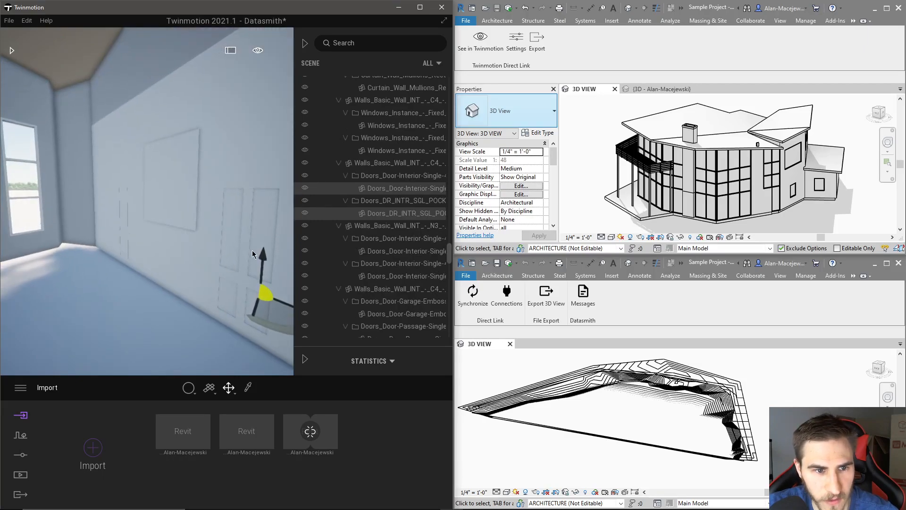
left_click(252, 254, "ctrl")
left_click(125, 237, "ctrl")
right_click_drag(131, 250, 142, 252)
key("d")
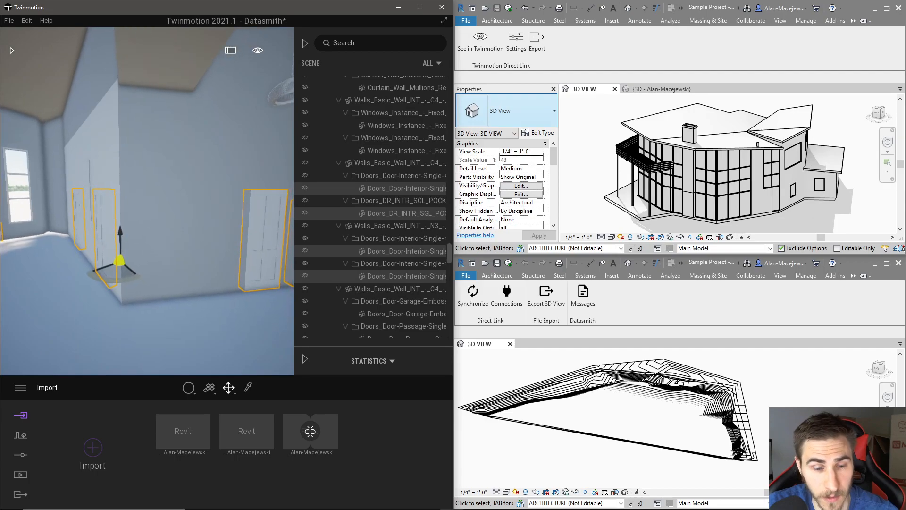
Step: Set the Simple Rotating 02 door from the library as the replacement object for the selected doors
right_click(392, 217)
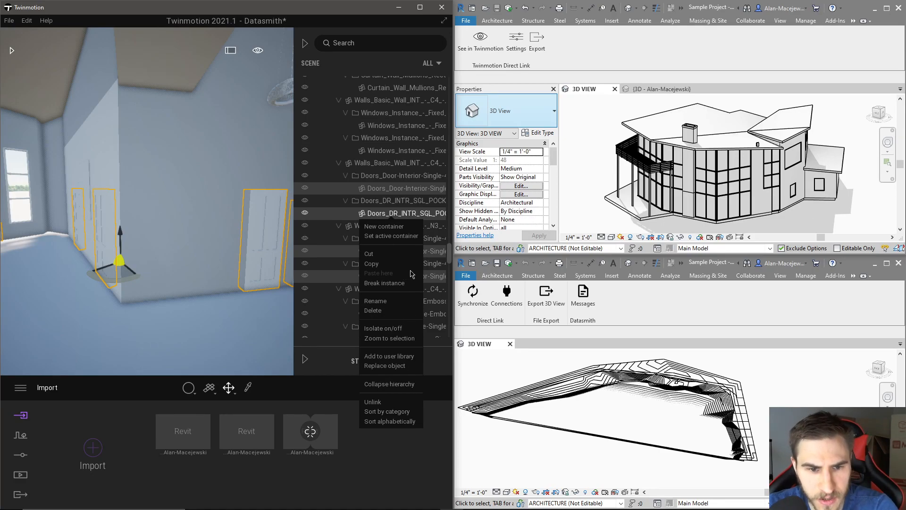
left_click(399, 366)
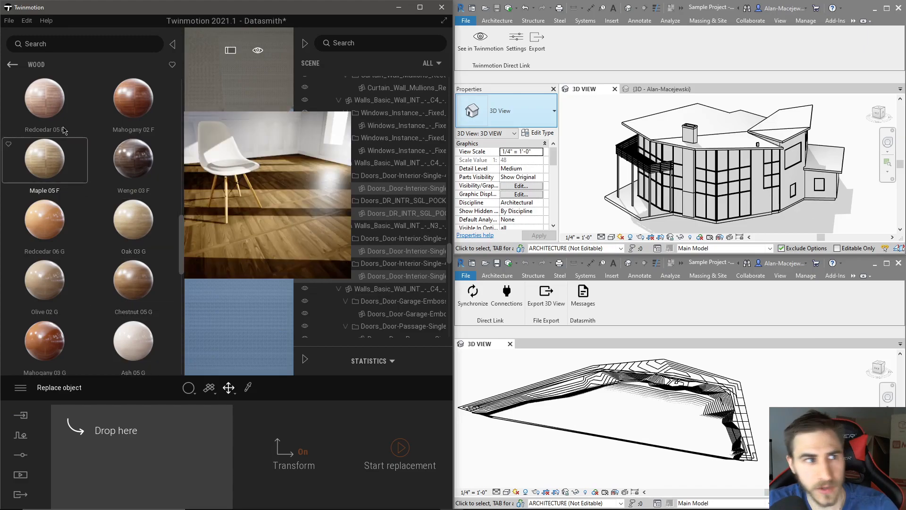
left_click(13, 65)
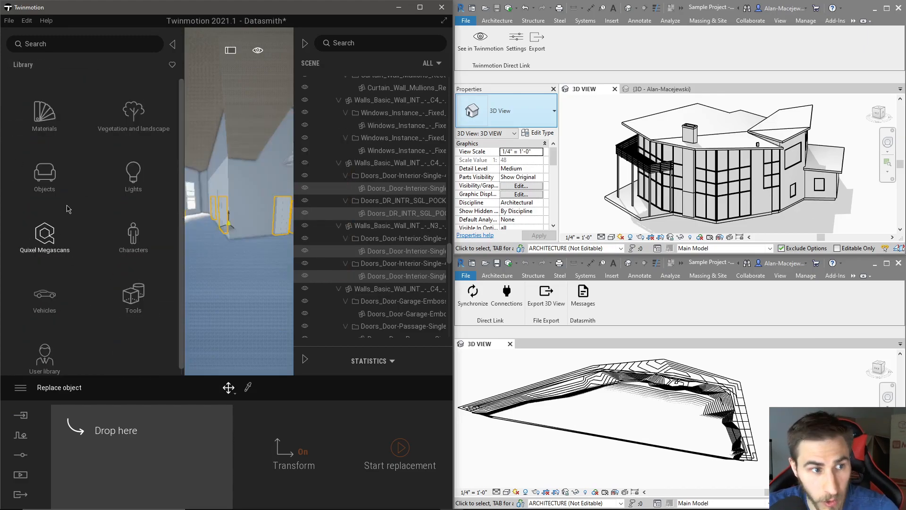
left_click(52, 180)
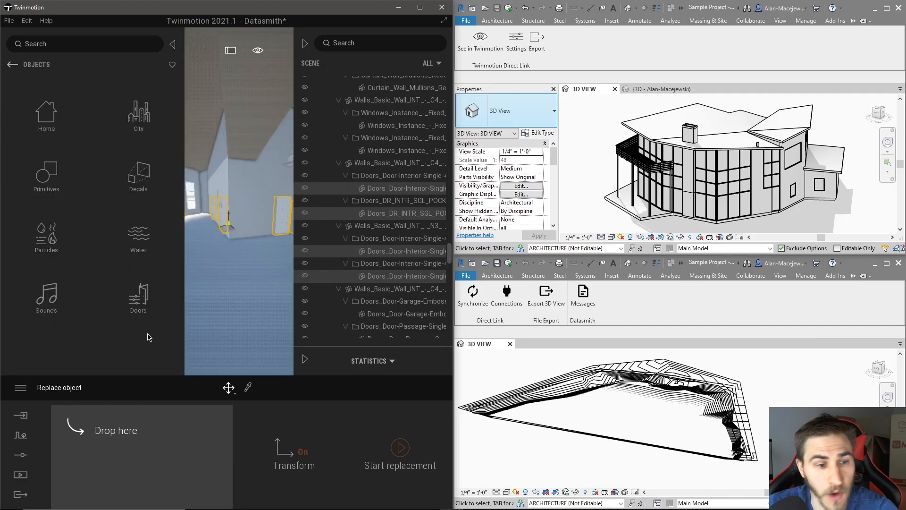
left_click(307, 44)
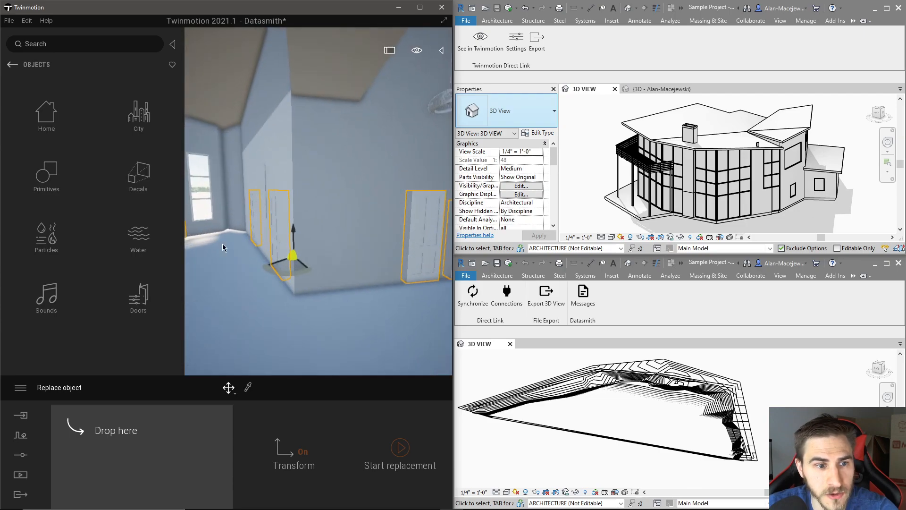
left_click(144, 296)
left_click(43, 115)
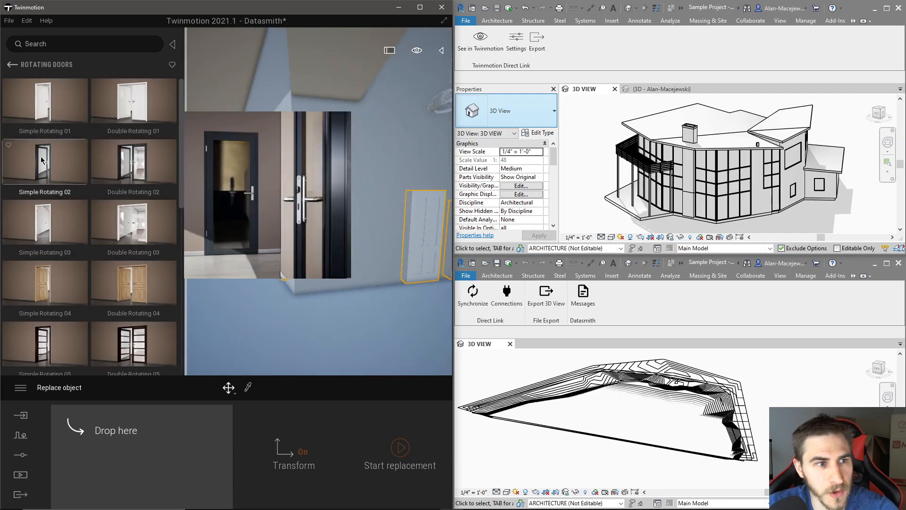
mouse_move(74, 111)
left_click_drag(45, 160, 232, 489)
Step: Run the replacement on the selected front and interior doors with Transform left on
mouse_move(281, 316)
right_mouse_down()
mouse_move(293, 315)
mouse_move(283, 315)
right_mouse_up()
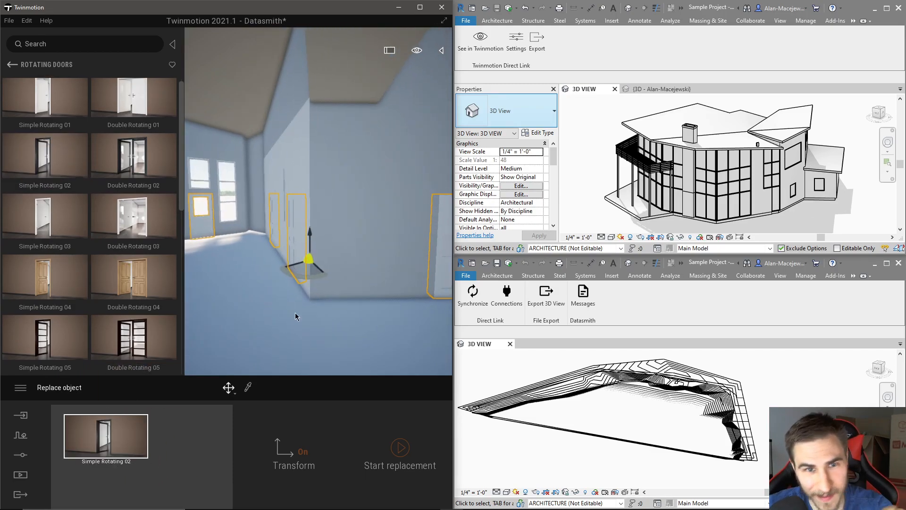
right_click_drag(308, 297, 257, 296)
key("w")
key("d")
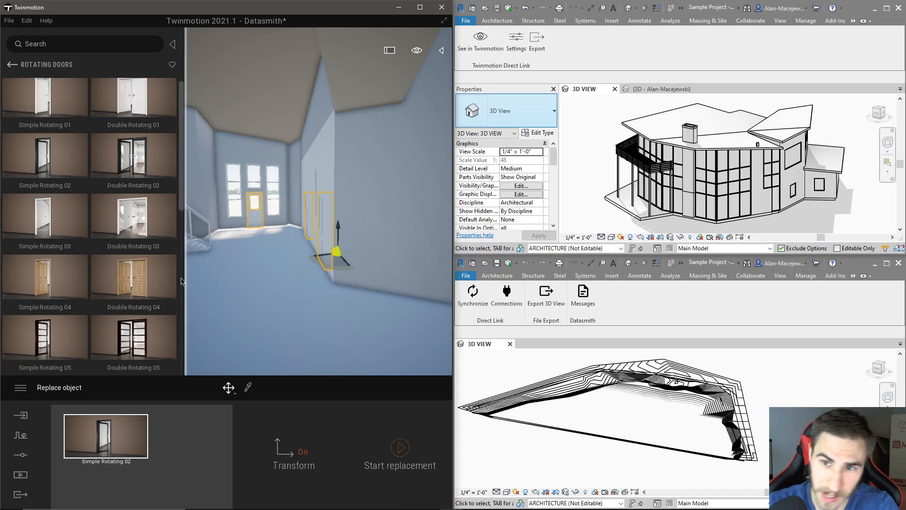
right_click_drag(430, 346, 364, 332)
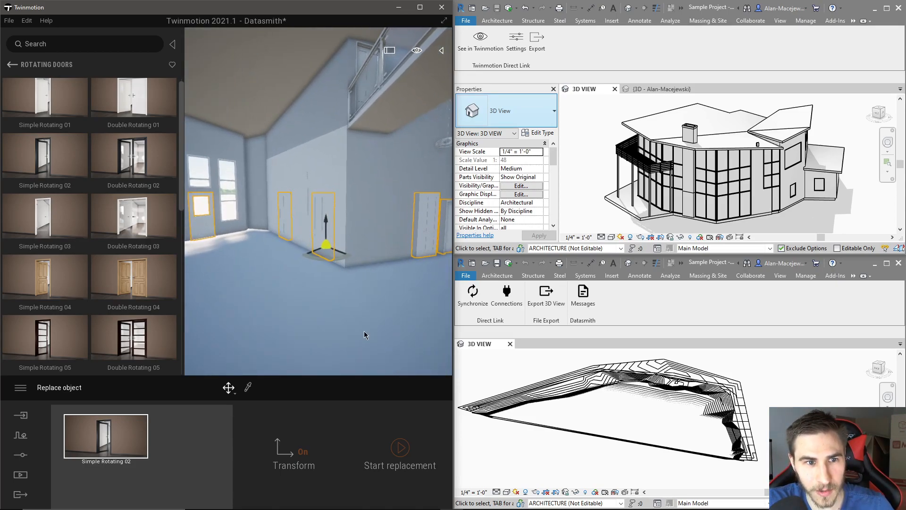
left_click(168, 48)
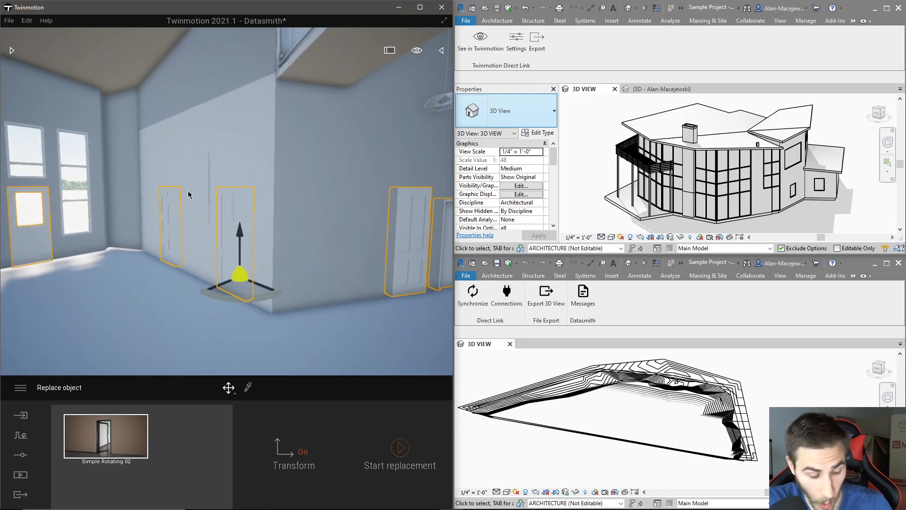
right_click_drag(250, 300, 208, 302)
key("w")
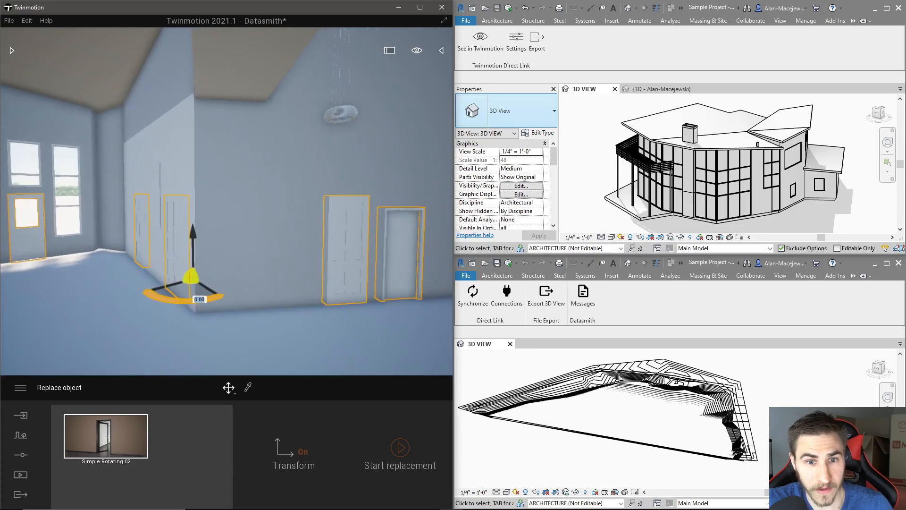
left_click(401, 449)
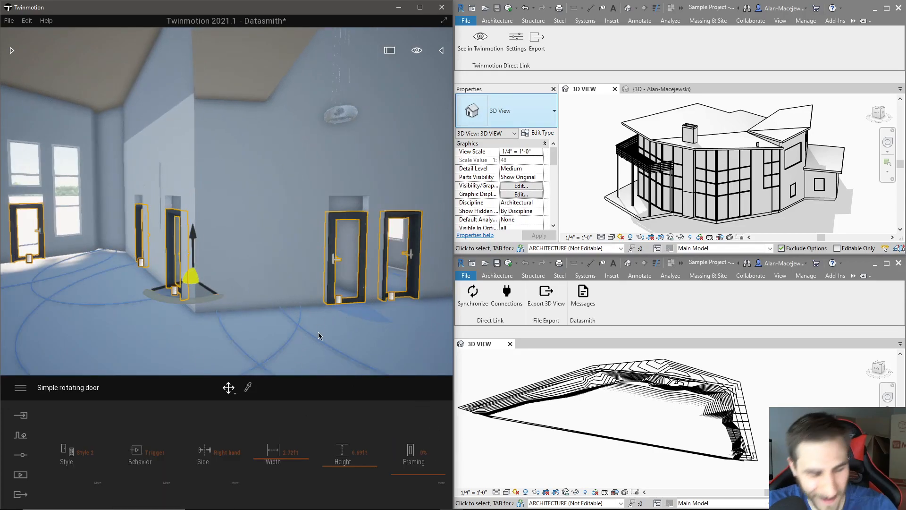
Step: Select the replaced front entrance door and snap it to fill its wall opening
left_click(210, 335)
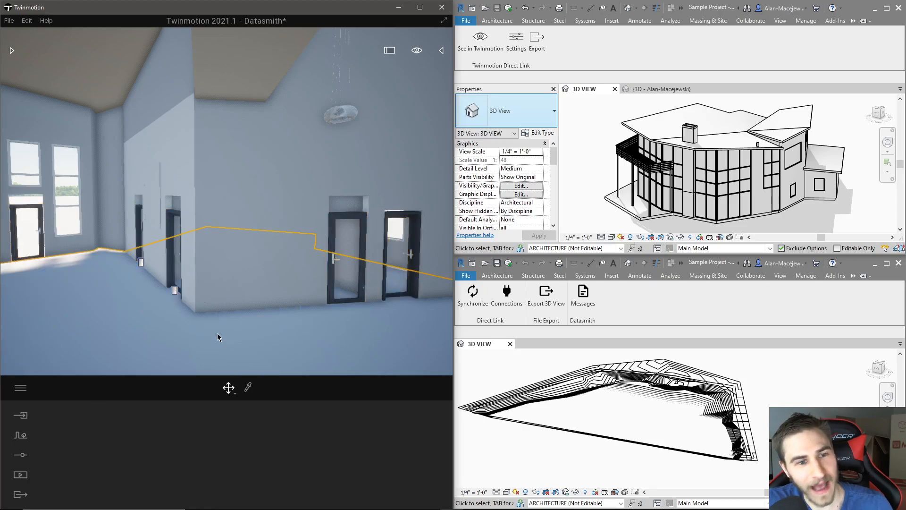
right_click_drag(302, 305, 231, 305)
key("w")
key("w")
key("w")
key("s")
key("w")
left_click(360, 303)
key("s")
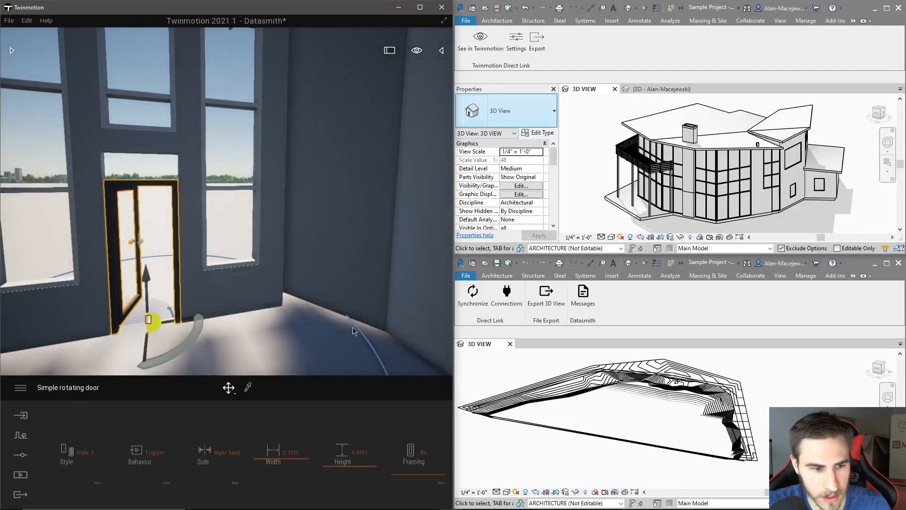
left_click(155, 320)
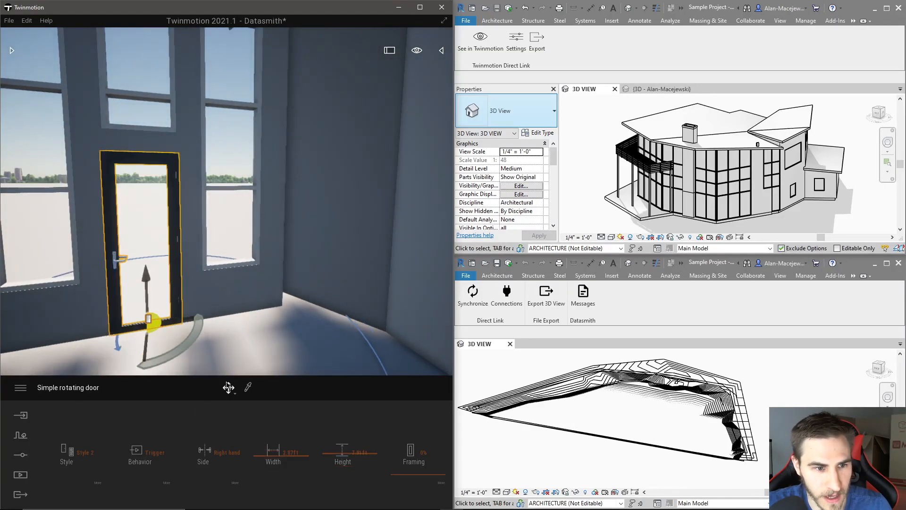
Step: Snap the two replaced doors on the hallway wall to the full size of their openings
key("s")
right_click_drag(309, 279, 232, 272)
left_click(183, 327)
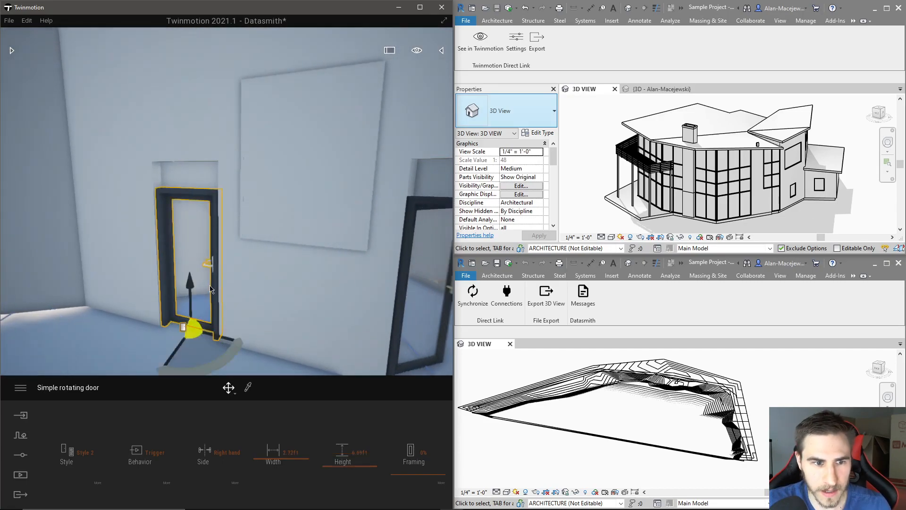
left_click(200, 329)
right_click_drag(225, 335, 319, 302)
left_click(280, 319)
left_click(283, 318)
key("s")
key("w")
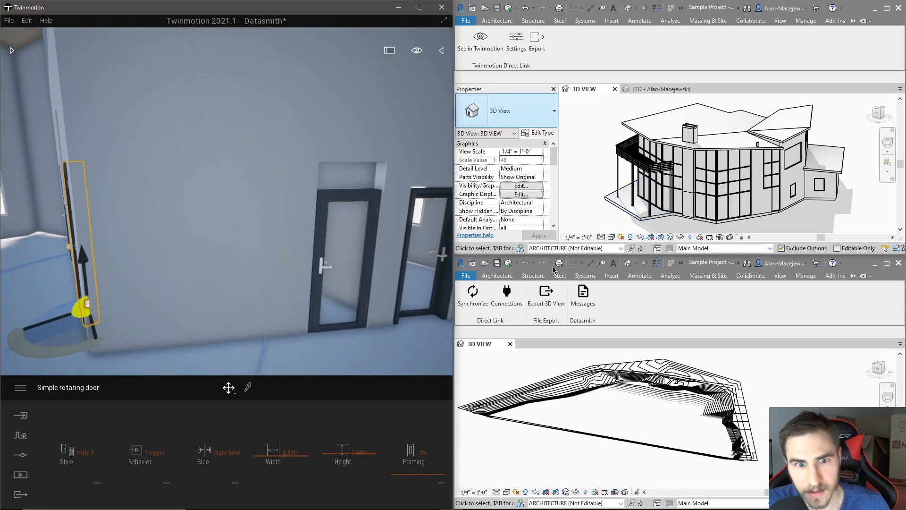
Step: Fit the two replaced doors on the adjoining wall to their openings
left_click(430, 312)
right_click_drag(398, 327, 408, 328)
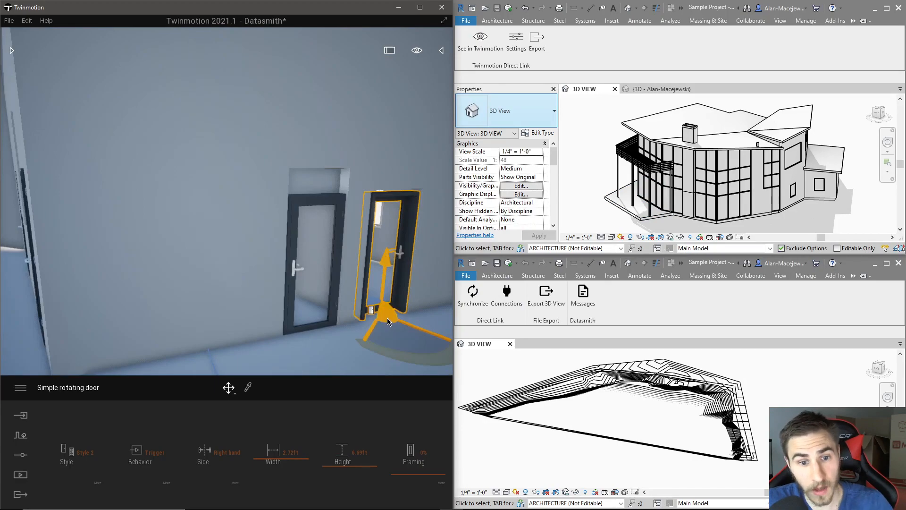
left_click(333, 323)
left_click(313, 324)
key("s")
right_click_drag(313, 324, 265, 299)
key("w")
right_click_drag(199, 259, 245, 260)
key("a")
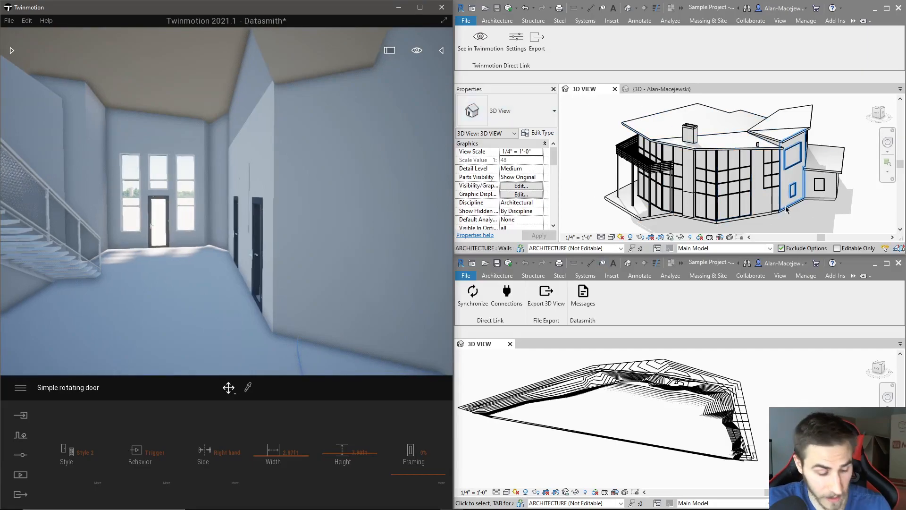
Step: In Revit's house model, temporarily hide the main roof in the 3D view to expose the interior
left_click(622, 225)
middle_click_drag(770, 181, 769, 182, "shift")
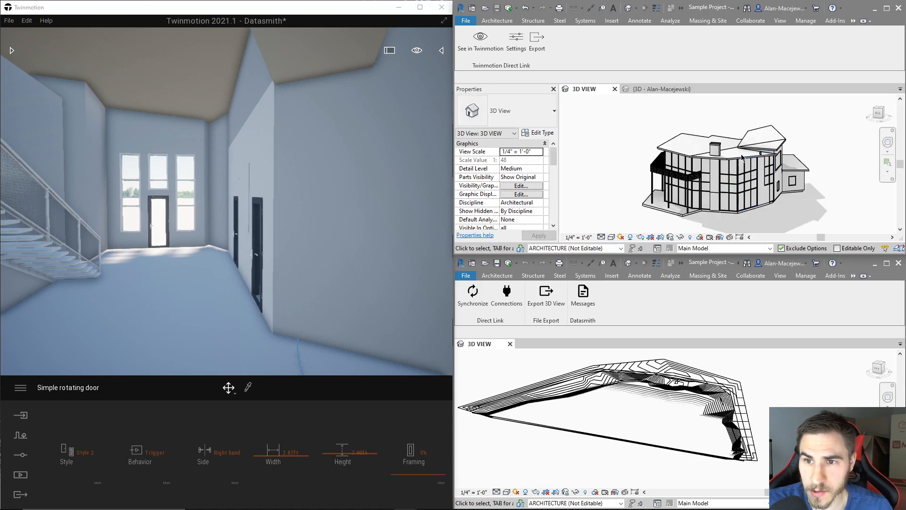
left_click(741, 159)
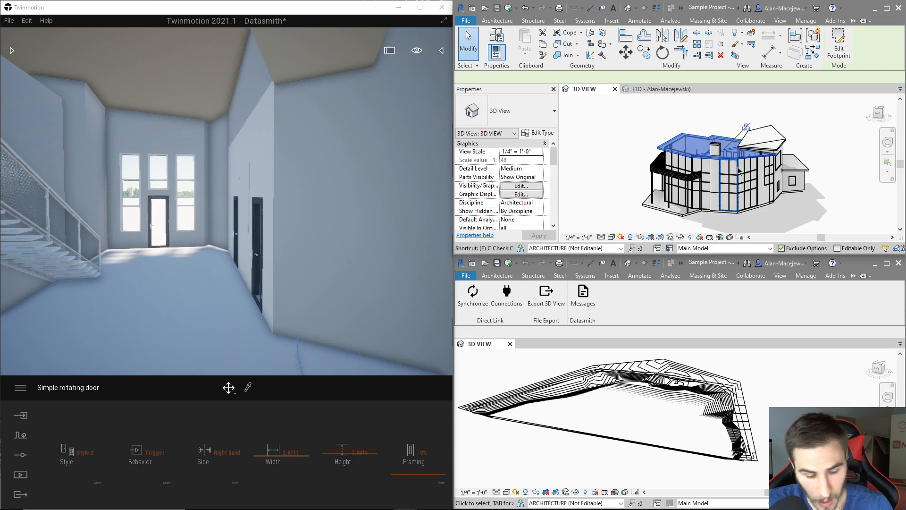
key("h")
middle_click_drag(751, 190, 756, 193, "shift")
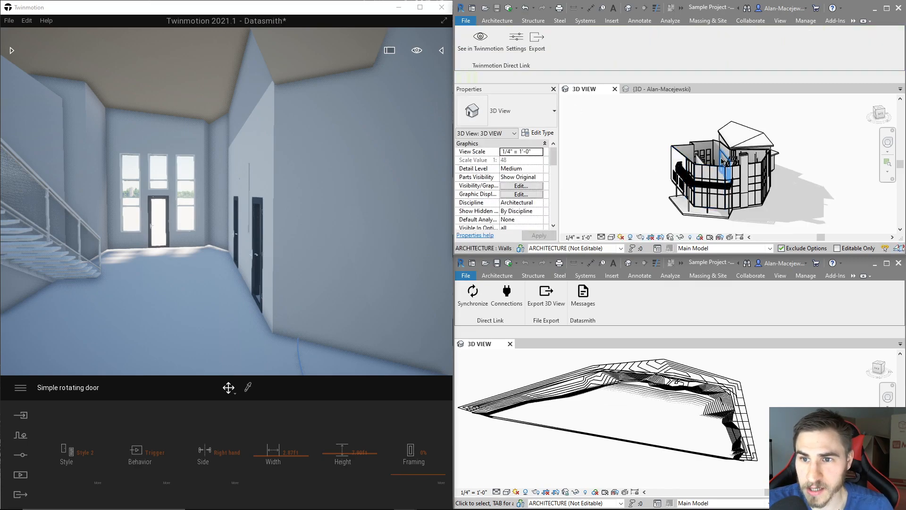
Step: Open the type properties of the Door-Interior-Single-4_Panel-Wood door, 36" x 96", in the interior partition wall
left_click(715, 159)
middle_click_drag(723, 144, 749, 166, "shift")
scroll(728, 163, "up", 5)
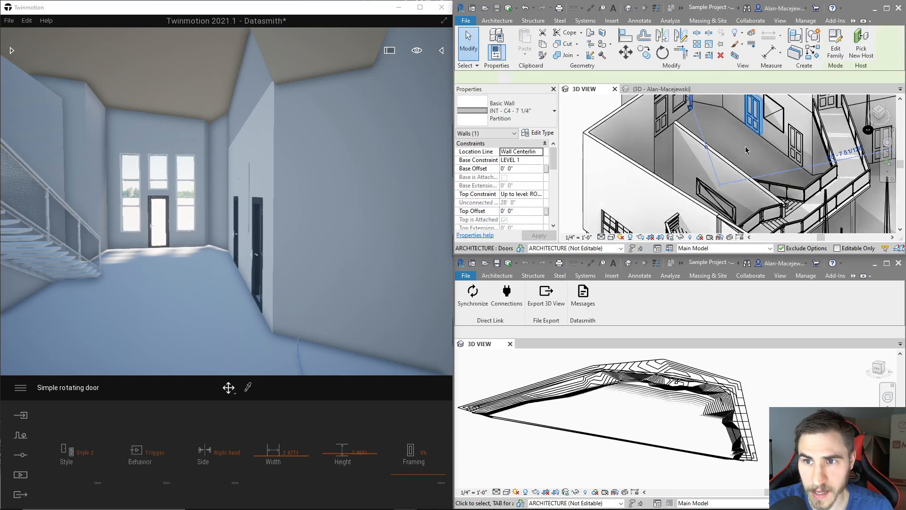
left_click(750, 124)
middle_click_drag(749, 125, 691, 185)
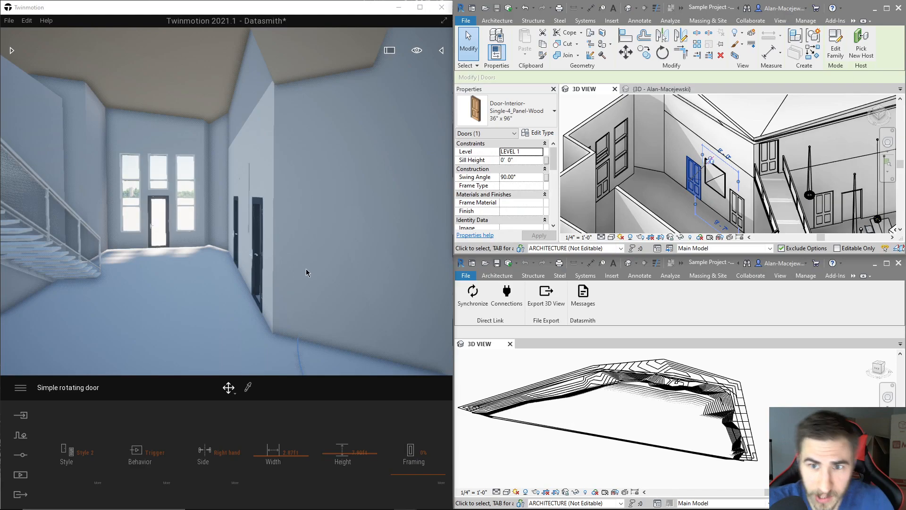
left_click(534, 135)
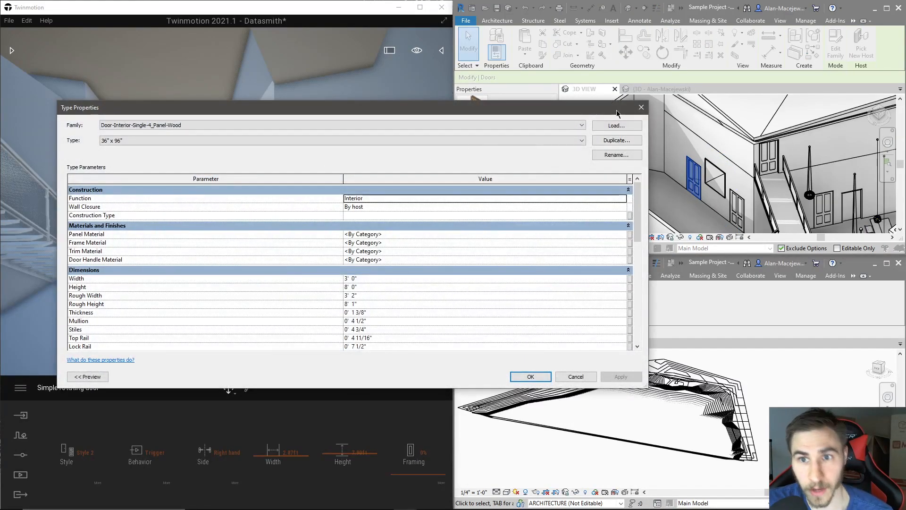
Step: Duplicate the selected interior partition door's type as 24" x 96" and change the new type's width to match its name
left_click(640, 109)
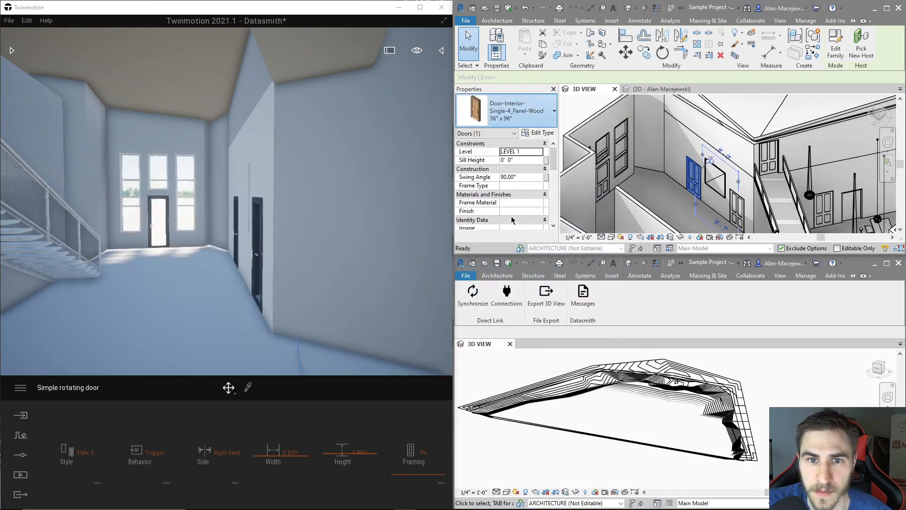
left_click(525, 131)
left_click(530, 120)
left_click(535, 122)
left_click(535, 120)
left_click(536, 120)
left_click(552, 120)
left_click(554, 133)
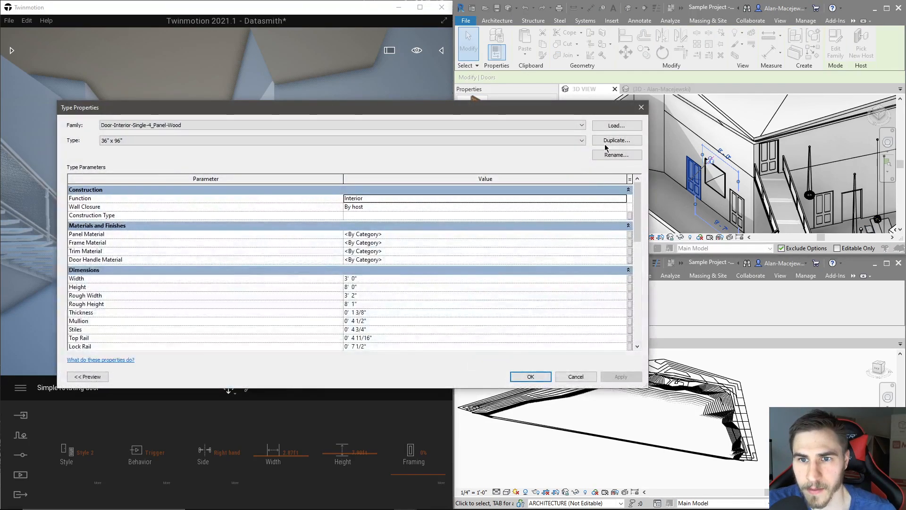
left_click(617, 141)
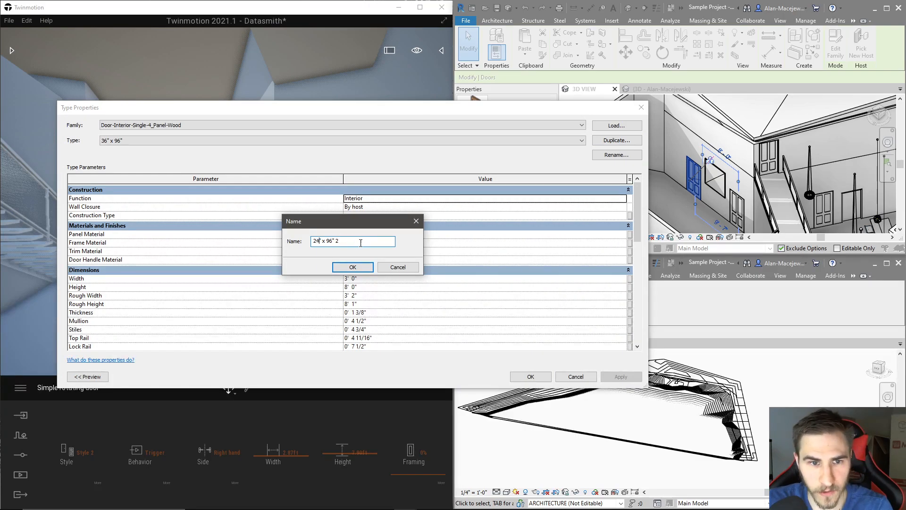
left_click(355, 266)
left_click(375, 277)
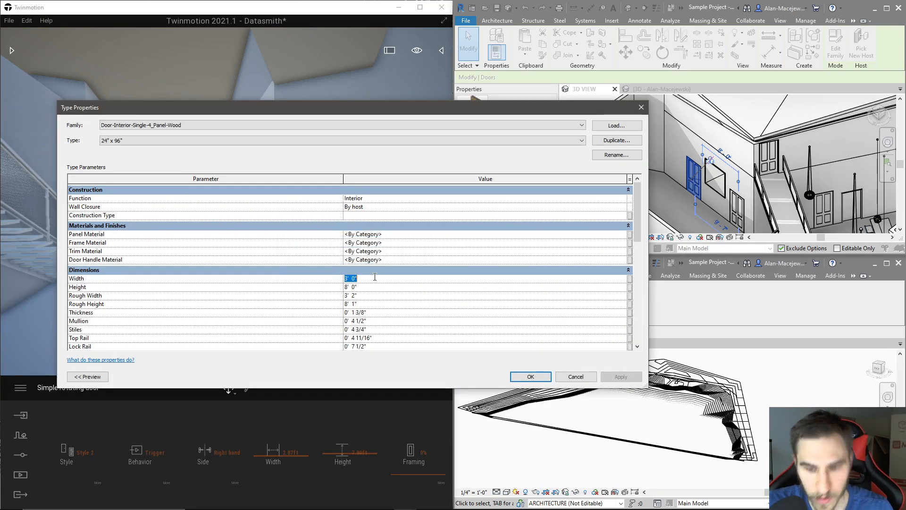
key("Return")
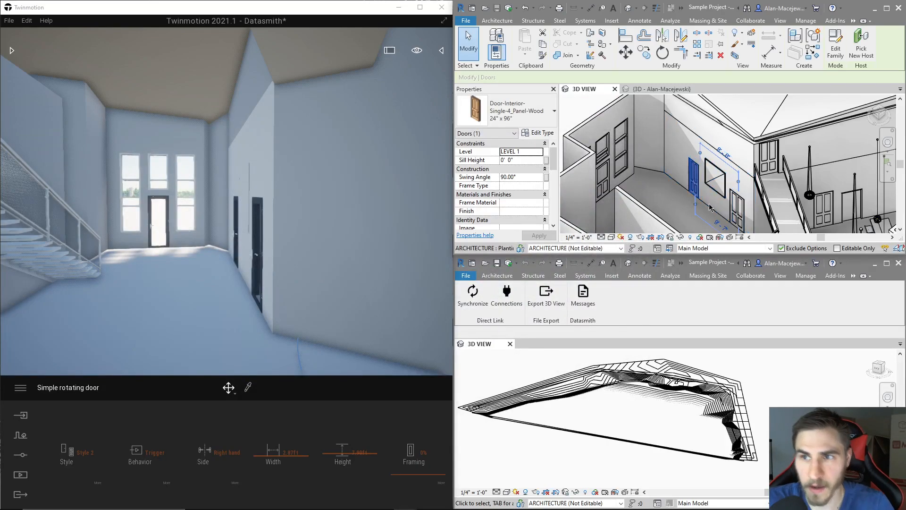
Step: Synchronize the house model's 3D view to Twinmotion through the Datasmith Direct Link
left_click(855, 21)
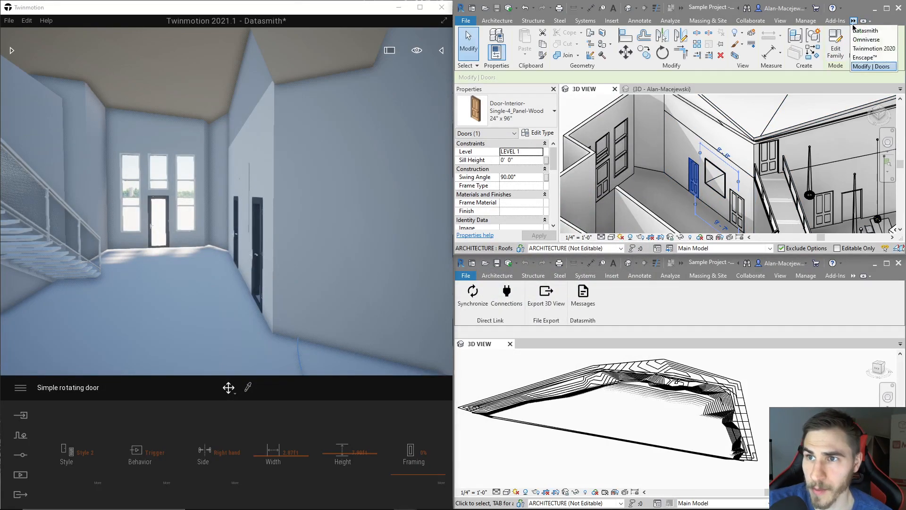
left_click(868, 31)
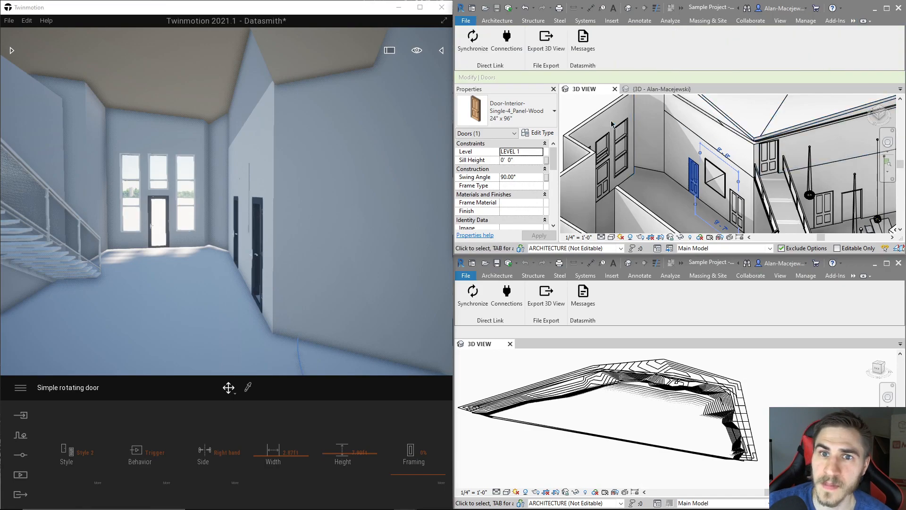
left_click(474, 45)
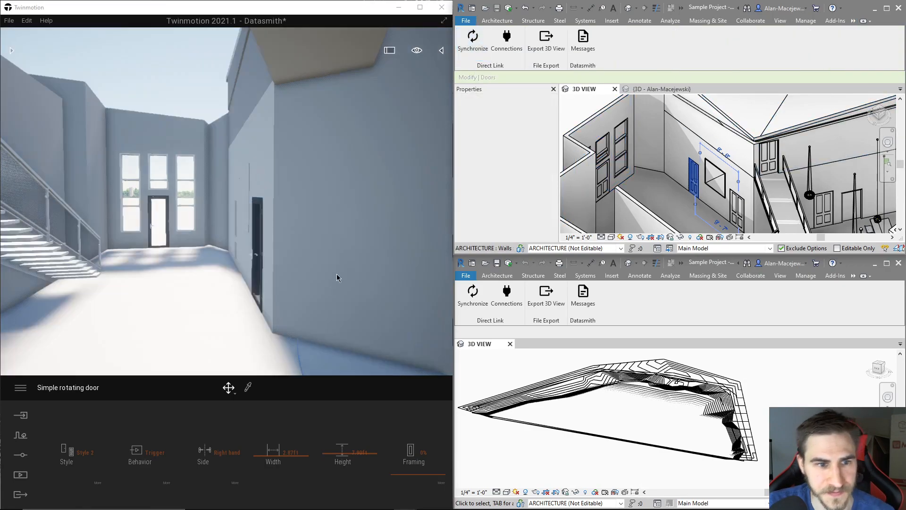
Step: In Twinmotion, select the replacement door at the resized opening and examine up close how it fits the hallway wall
key("w")
right_click_drag(209, 318, 165, 313)
key("s")
key("w")
left_click(235, 268)
key("s")
key("w")
key("s")
key("w")
key("s")
right_click_drag(283, 325, 238, 331)
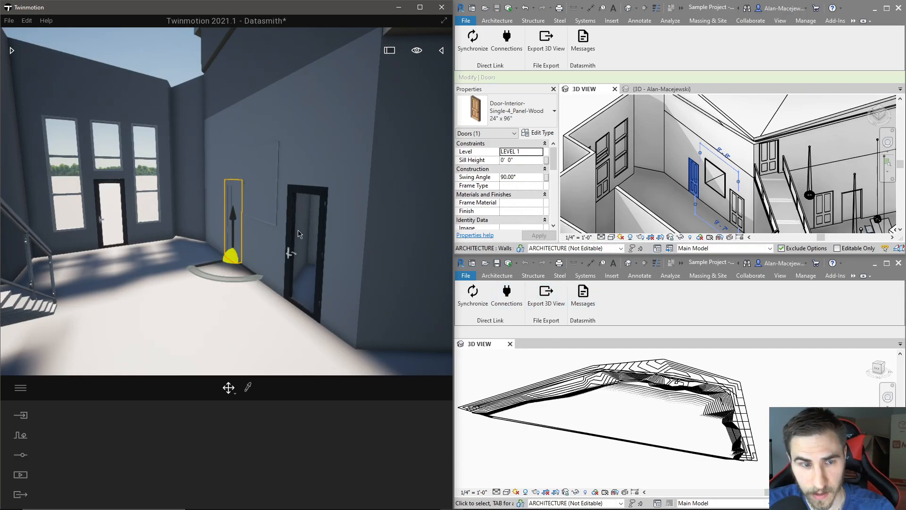
mouse_move(184, 368)
right_mouse_down()
mouse_move(226, 372)
mouse_move(197, 371)
right_mouse_up()
key("w")
scroll(197, 249, "down", 2)
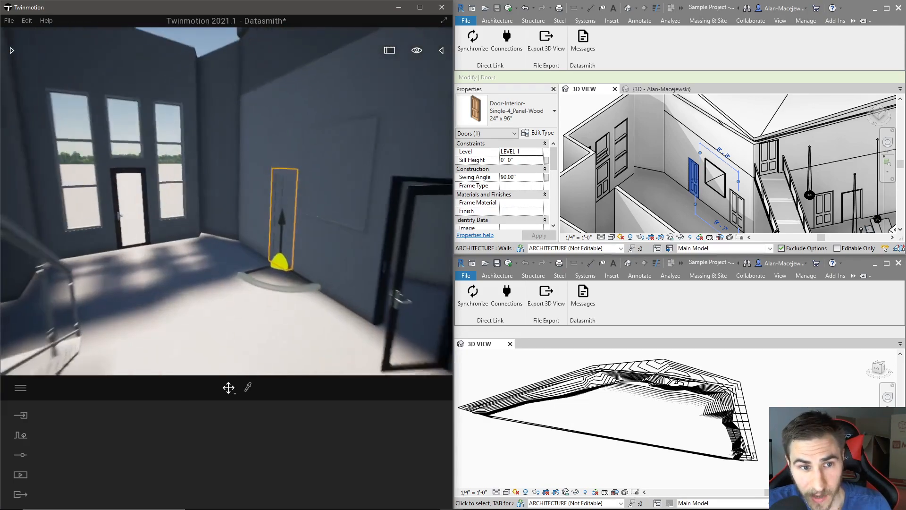
scroll(197, 249, "up", 1)
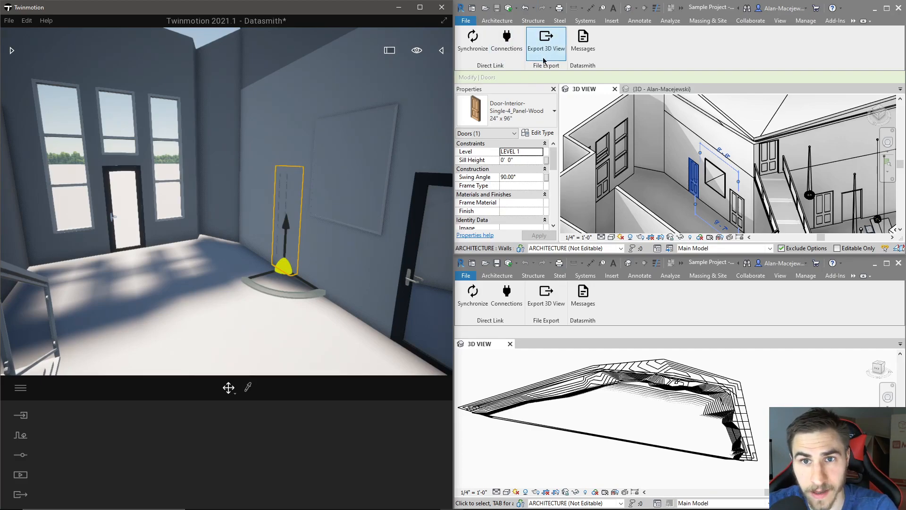
Step: Show the Twinmotion 2020 Direct Link commands in Revit, and start a new Twinmotion scene without saving the current one
left_click(854, 21)
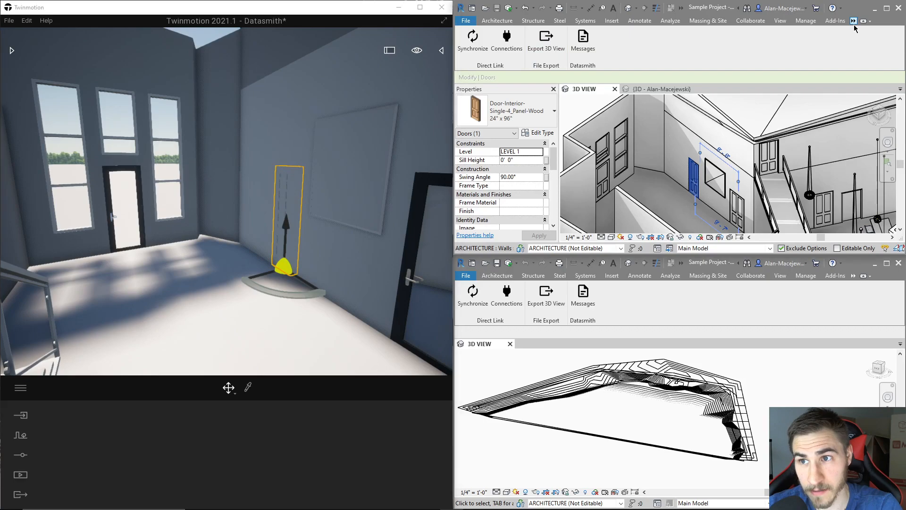
left_click(859, 49)
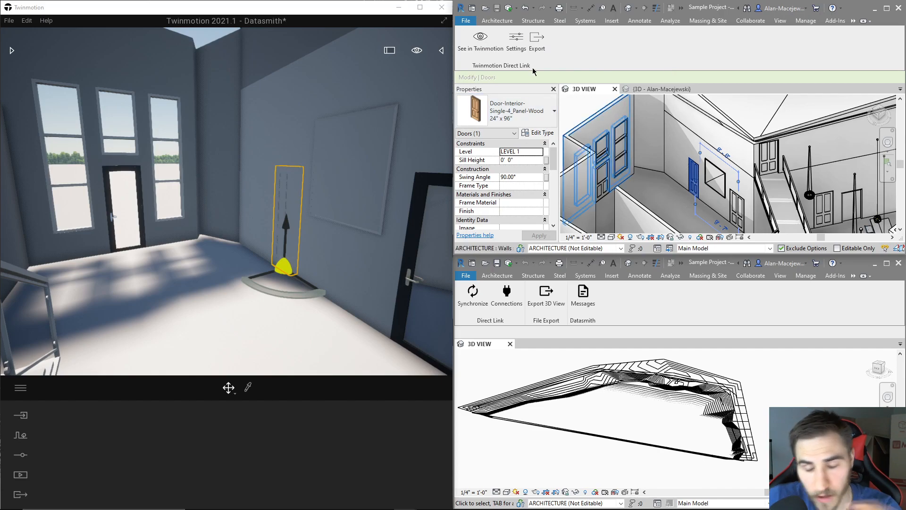
right_click_drag(194, 262, 360, 298)
key("s")
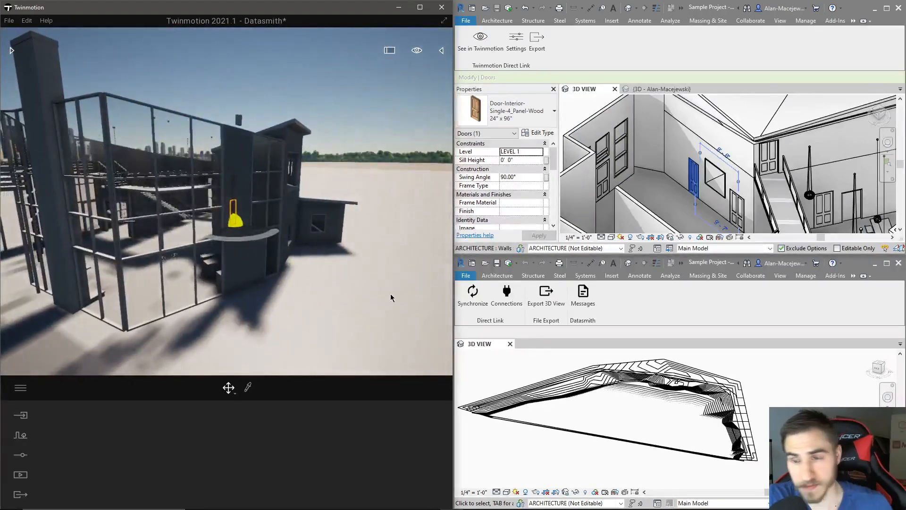
left_click(9, 20)
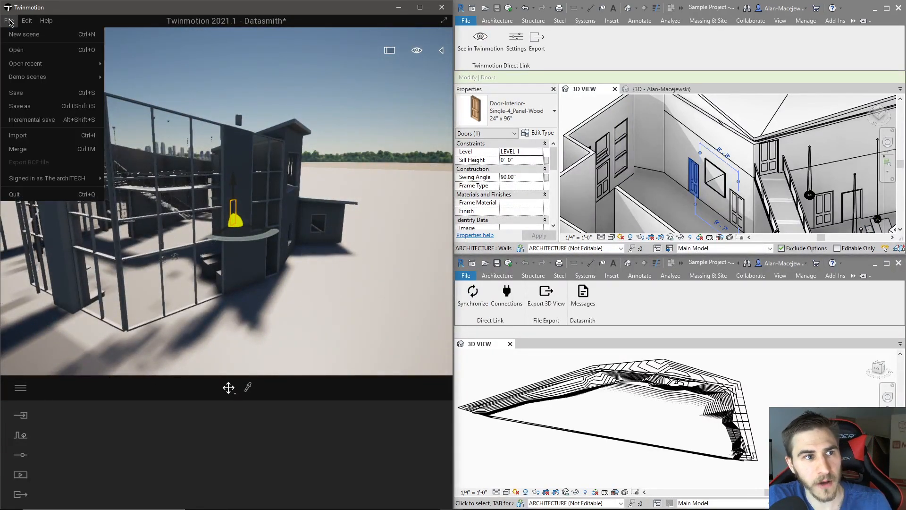
left_click(26, 37)
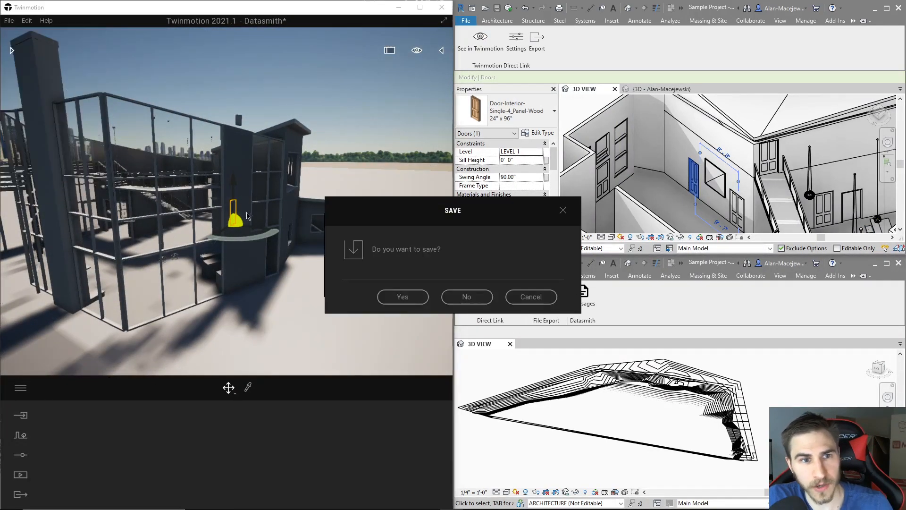
left_click(466, 296)
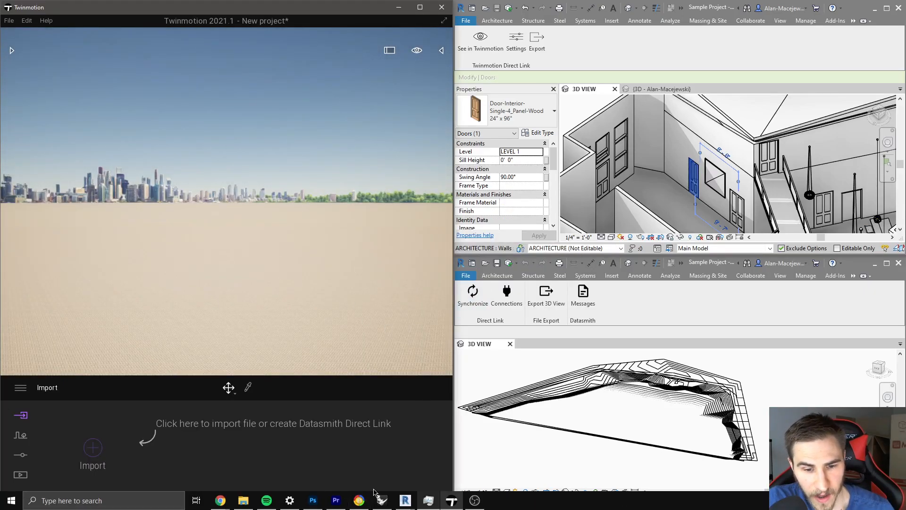
Step: Switch to Rhino and synchronize the Christmas Groot model into a new Twinmotion project without saving the current one
left_click(382, 501)
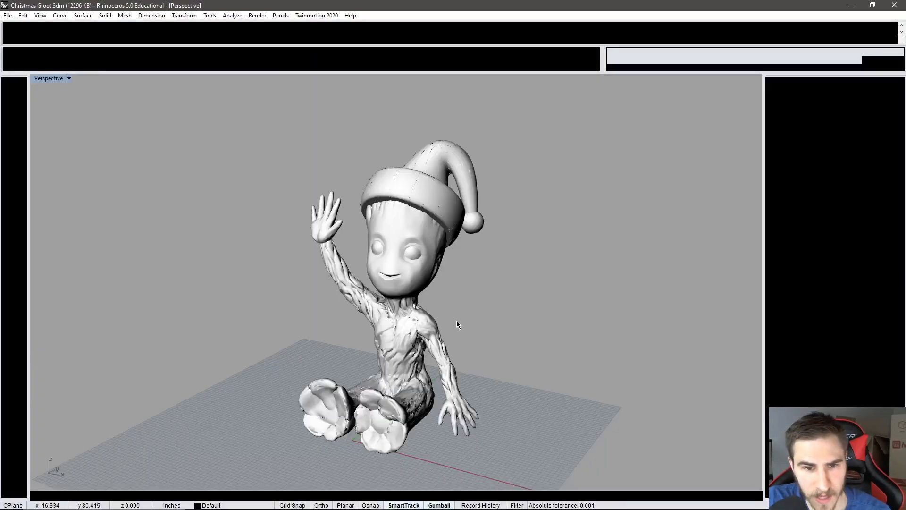
right_click_drag(457, 321, 432, 284)
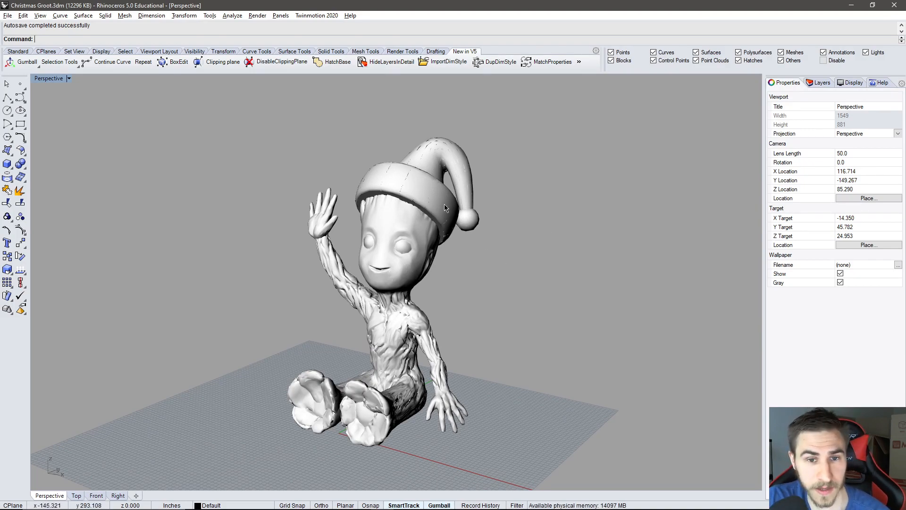
mouse_move(585, 222)
right_mouse_down()
mouse_move(532, 244)
mouse_move(588, 229)
right_mouse_up()
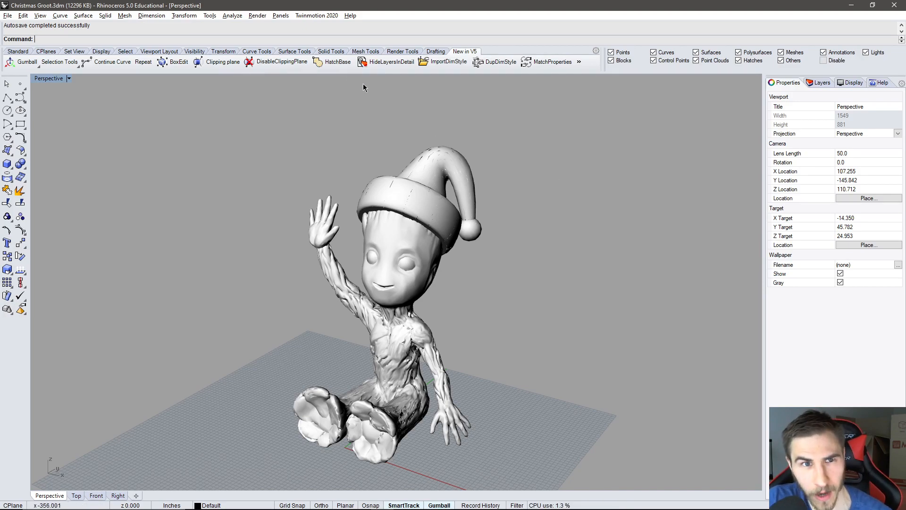
left_click(310, 16)
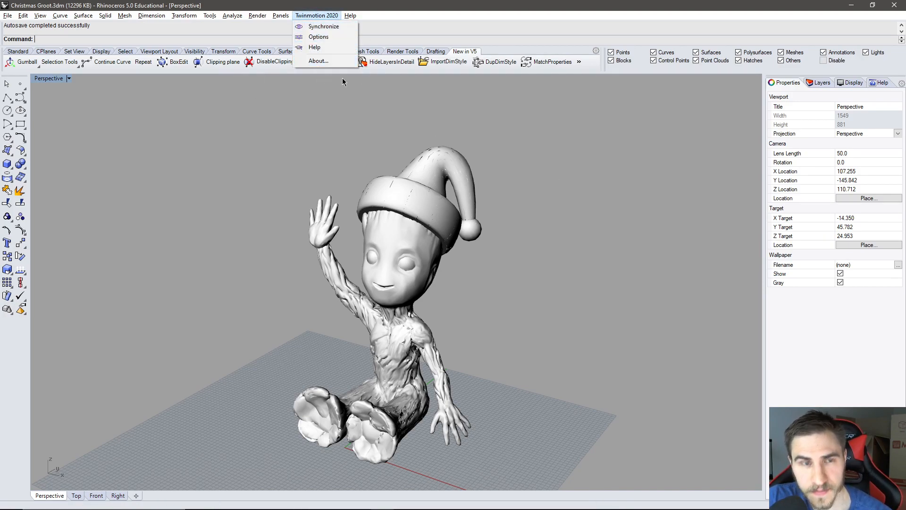
left_click(321, 26)
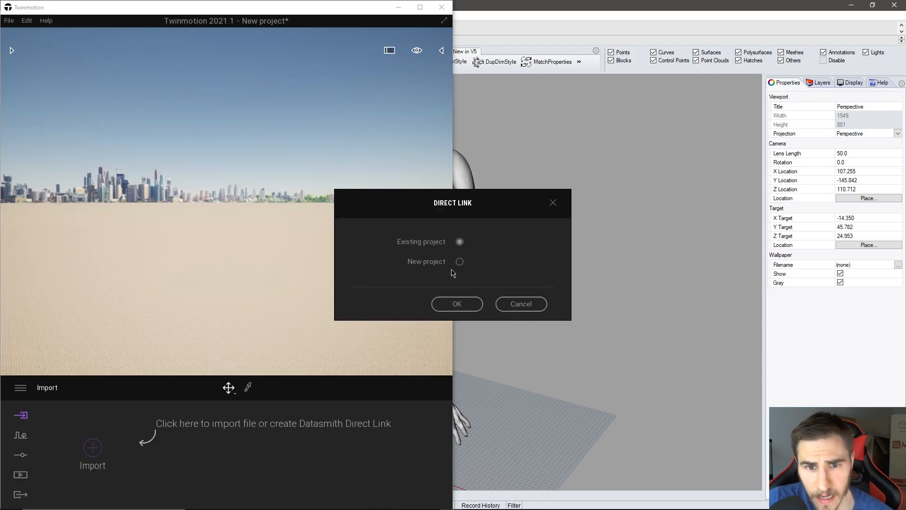
left_click(469, 306)
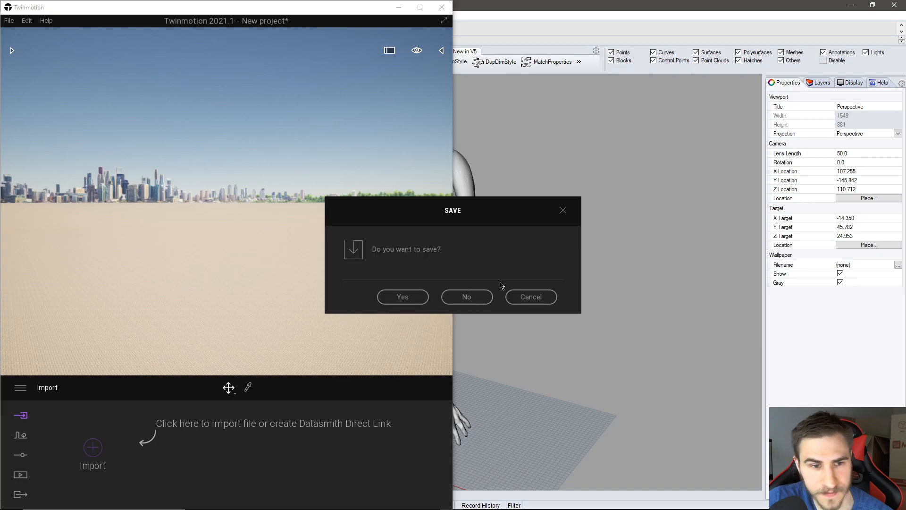
left_click(447, 300)
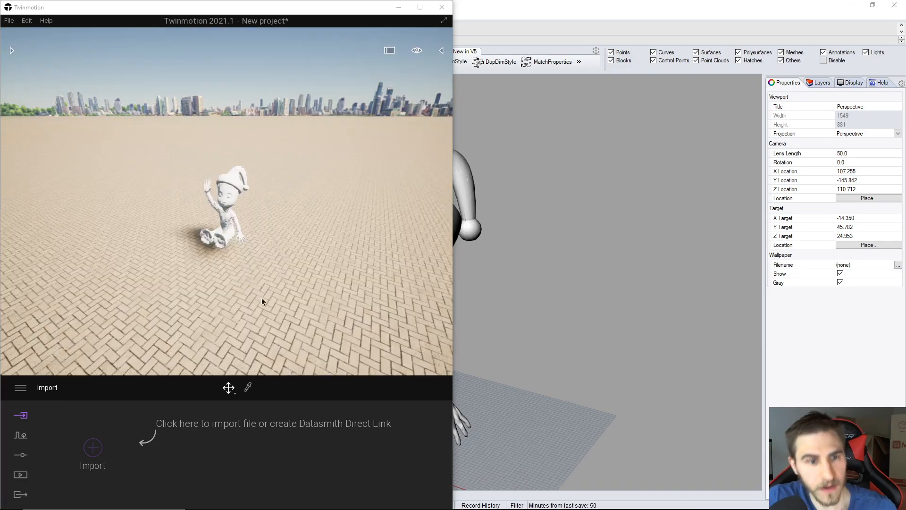
right_click_drag(297, 284, 279, 241)
scroll(278, 241, "up", 4)
Step: In Rhino, scale all of the Groot figure's meshes by a factor of 5 from origin point 0
left_click(571, 273)
scroll(535, 189, "down", 4)
scroll(536, 192, "down", 2)
left_click_drag(536, 192, 359, 387)
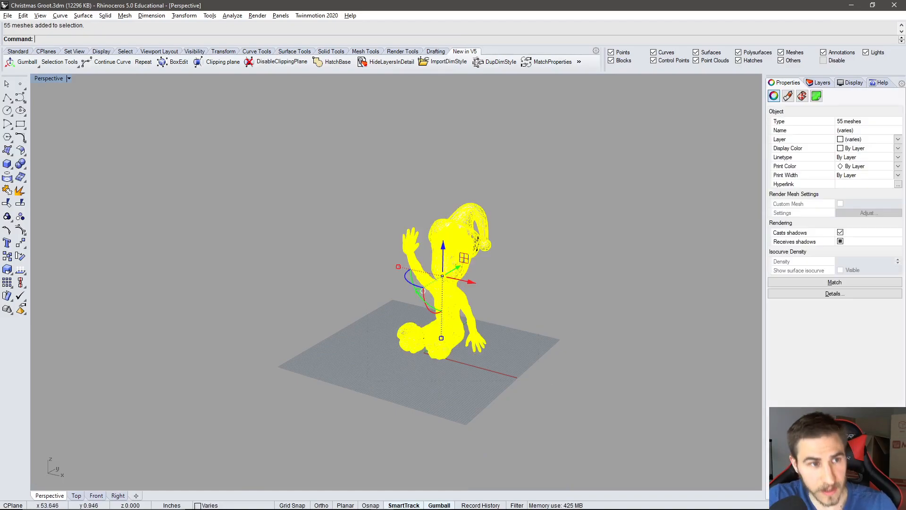
type("scale")
key("Return")
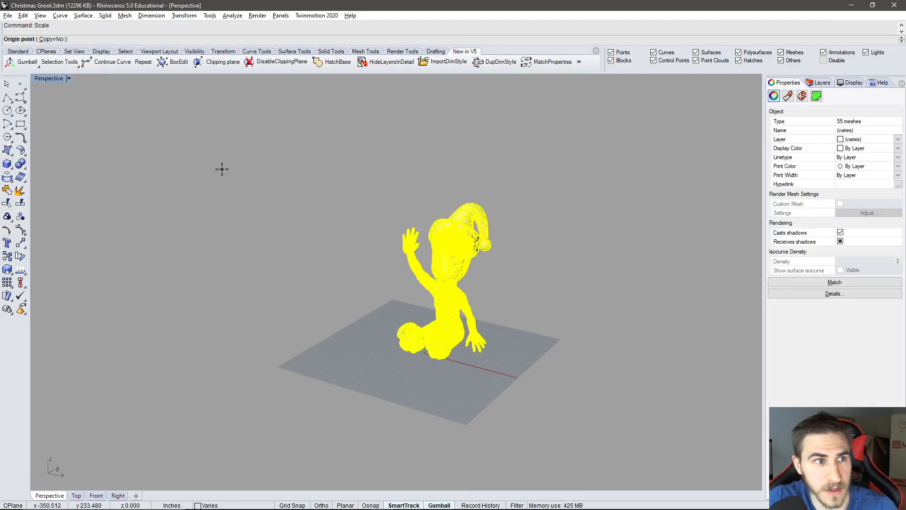
type("5")
key("Return")
type("5")
key("BackSpace")
type("0")
key("Return")
type("0")
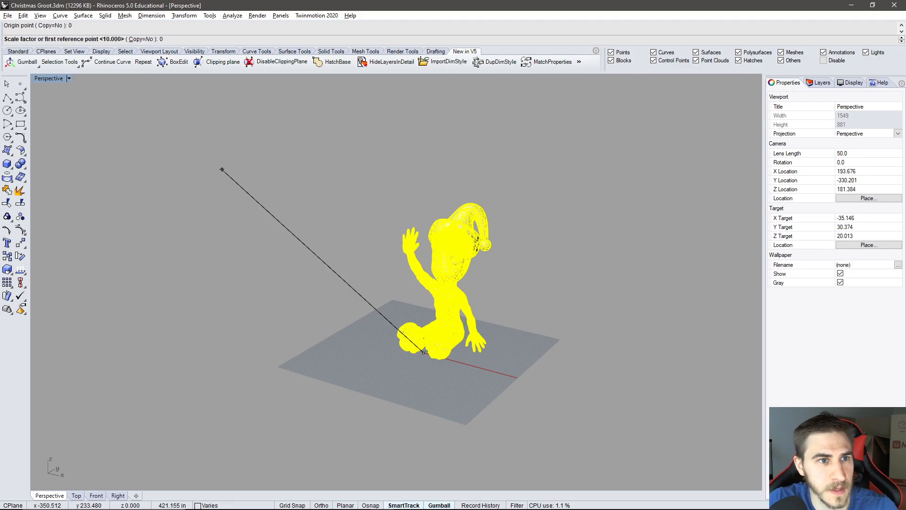
key("BackSpace")
type("5")
key("Return")
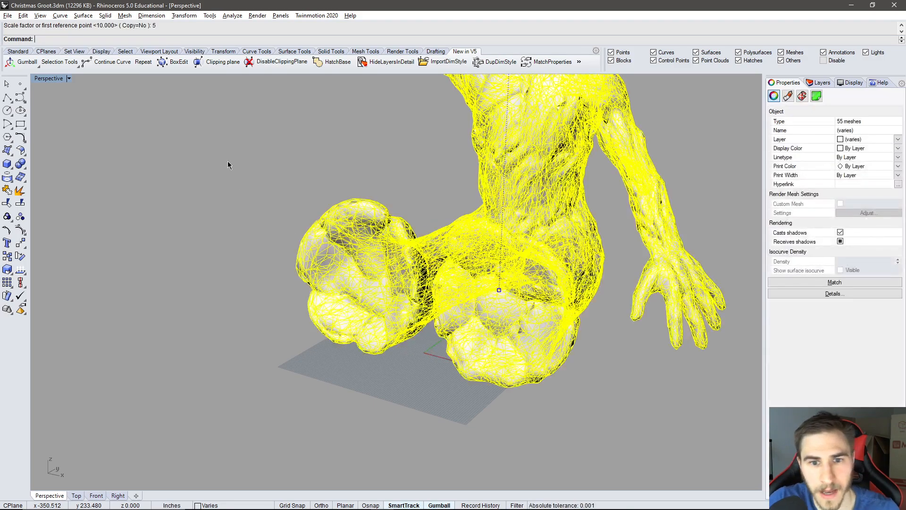
Step: Deselect the enlarged Groot figure and synchronize it to Twinmotion again
scroll(281, 310, "down", 8)
key("Escape")
left_click(317, 15)
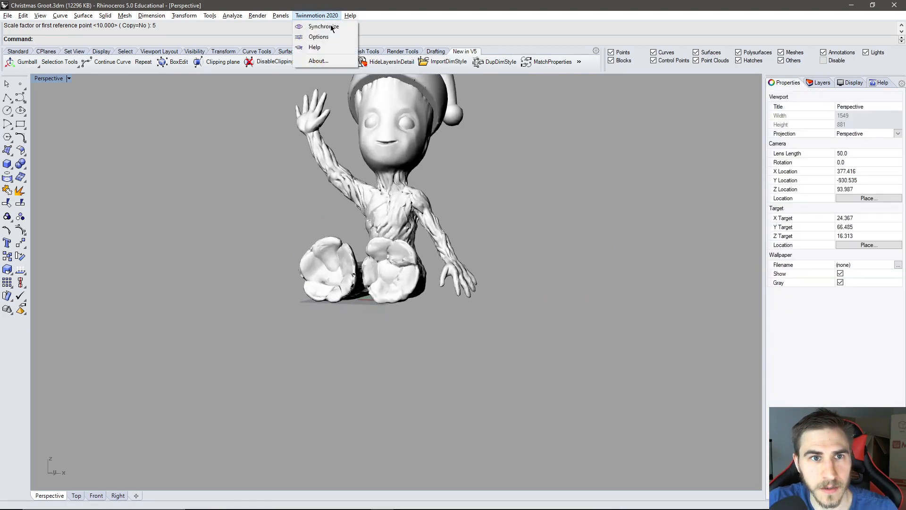
left_click(323, 24)
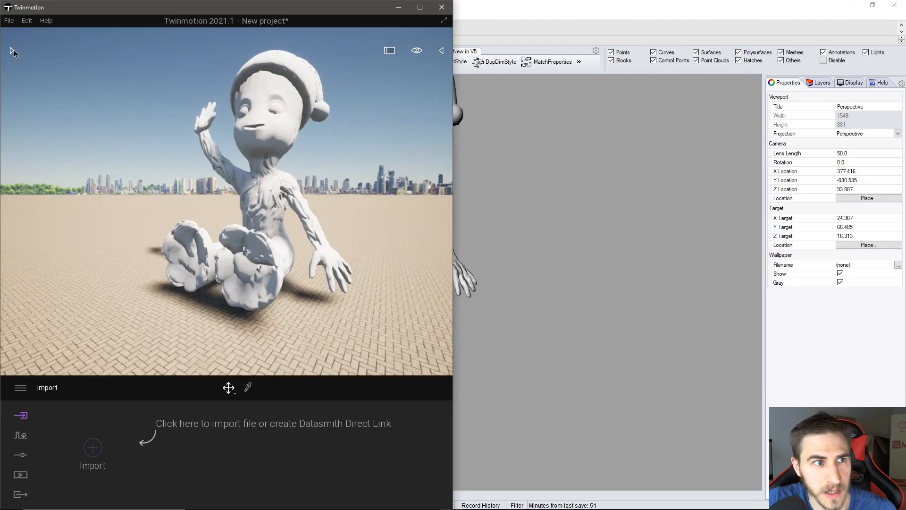
Step: Apply the Chestnut 05 G wood material from Twinmotion's library to the Groot figure's body
left_click(11, 50)
left_click(12, 65)
left_click(12, 65)
left_click(44, 113)
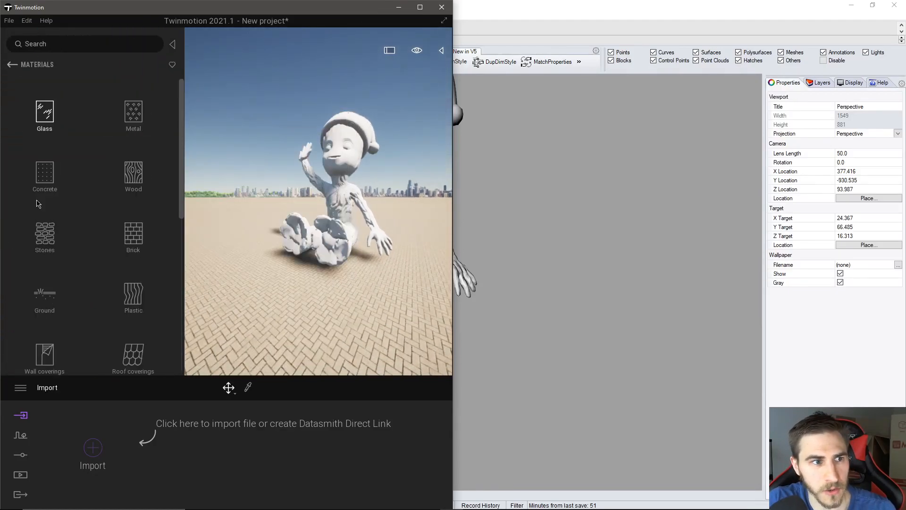
left_click(134, 178)
scroll(140, 228, "down", 3)
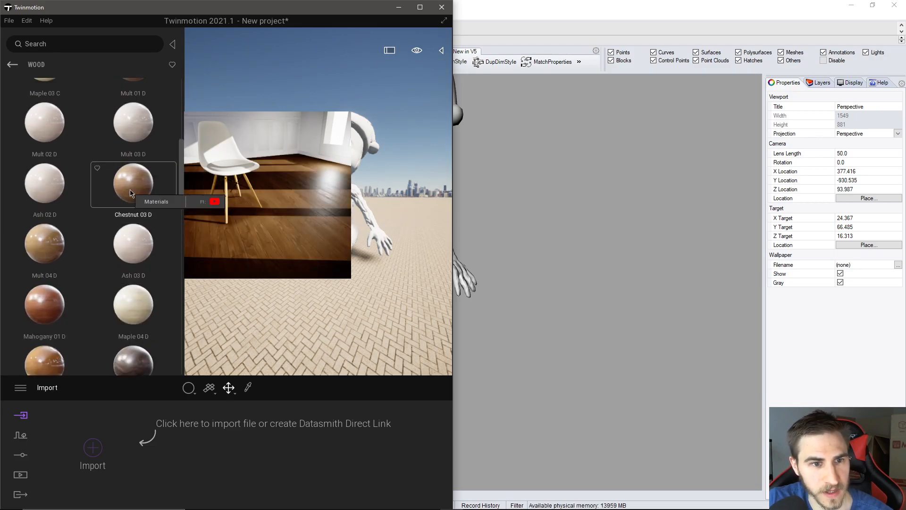
scroll(142, 255, "down", 5)
scroll(153, 289, "down", 5)
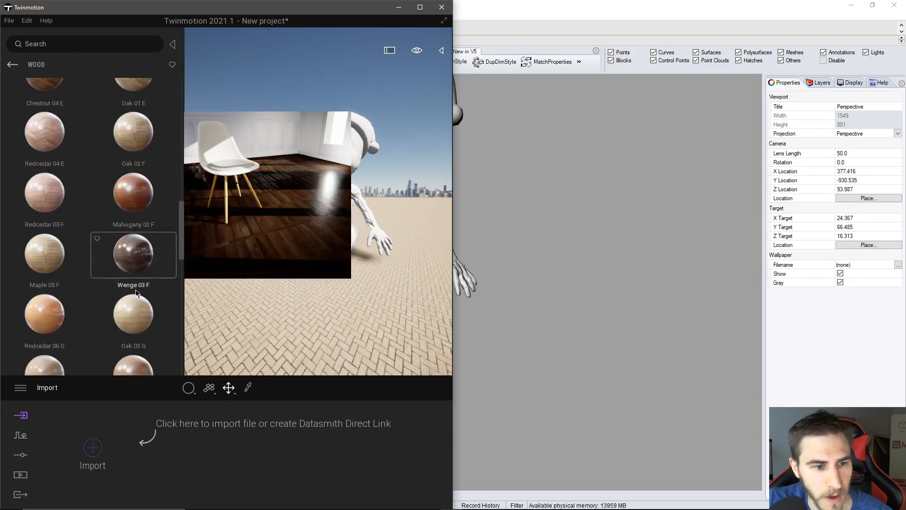
left_click_drag(119, 268, 278, 154)
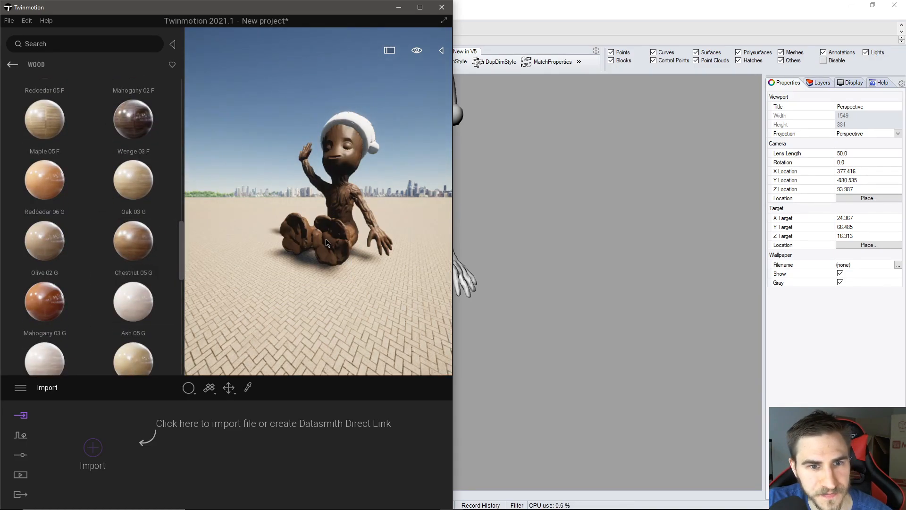
key("w")
right_click_drag(318, 201, 279, 171)
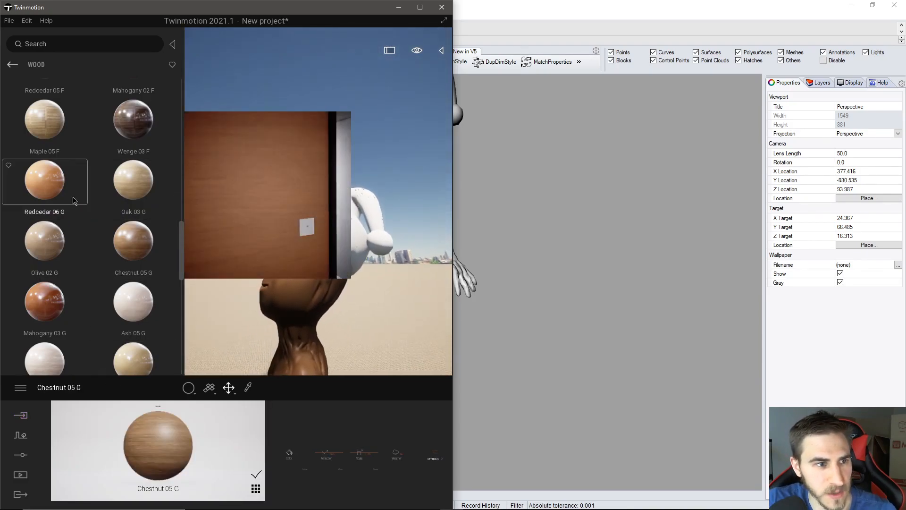
Step: Return from the wood library to the main materials and give the Groot figure's hat a red material
left_click(12, 65)
left_click(44, 176)
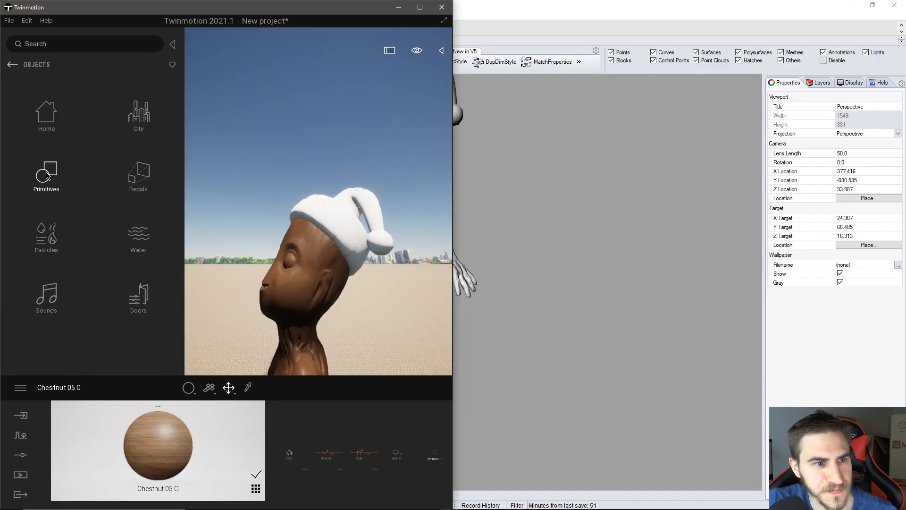
left_click(12, 64)
left_click(44, 117)
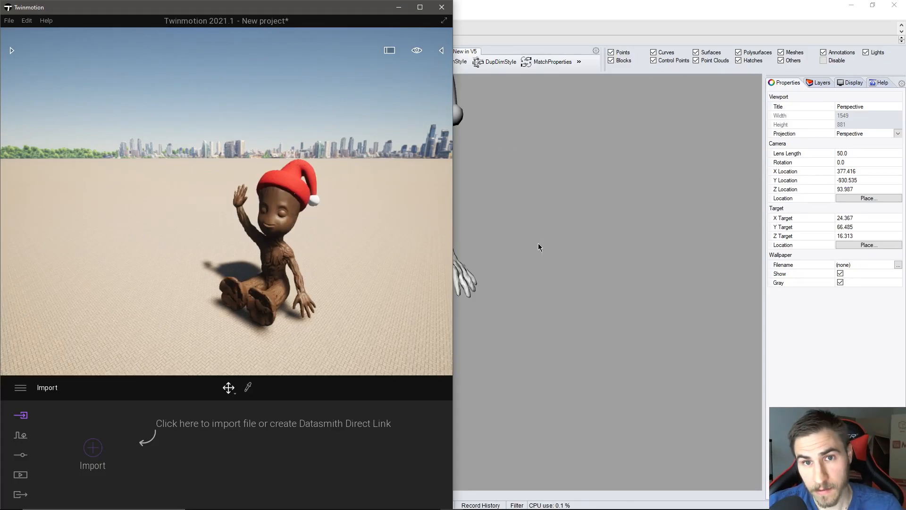
Step: Minimize Rhino and import the Revit Sample_Project_-_Site model into Twinmotion as a direct link with Keep hierarchy
left_click(556, 10)
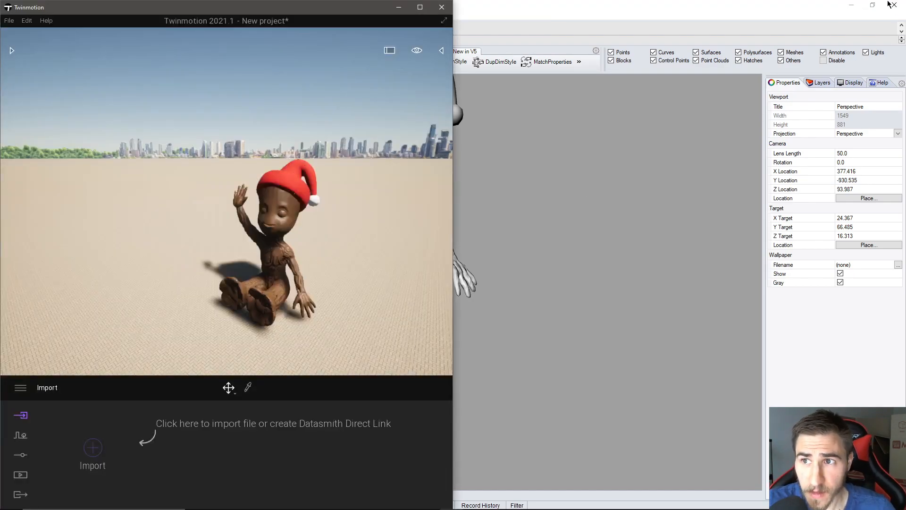
left_click(831, 5)
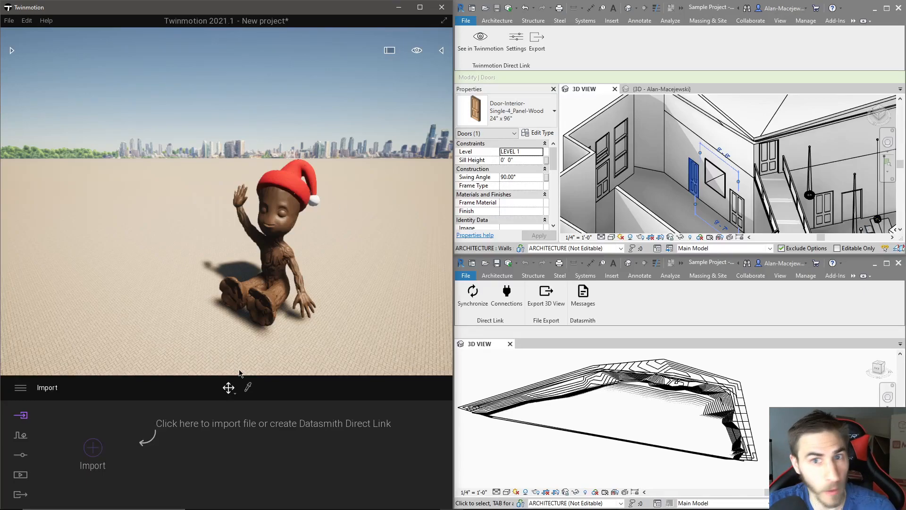
left_click(93, 447)
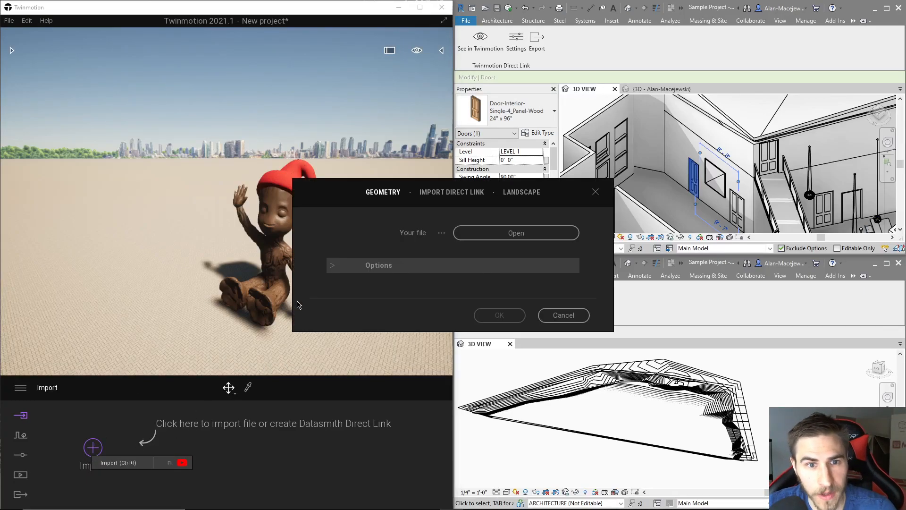
left_click(451, 193)
left_click(470, 231)
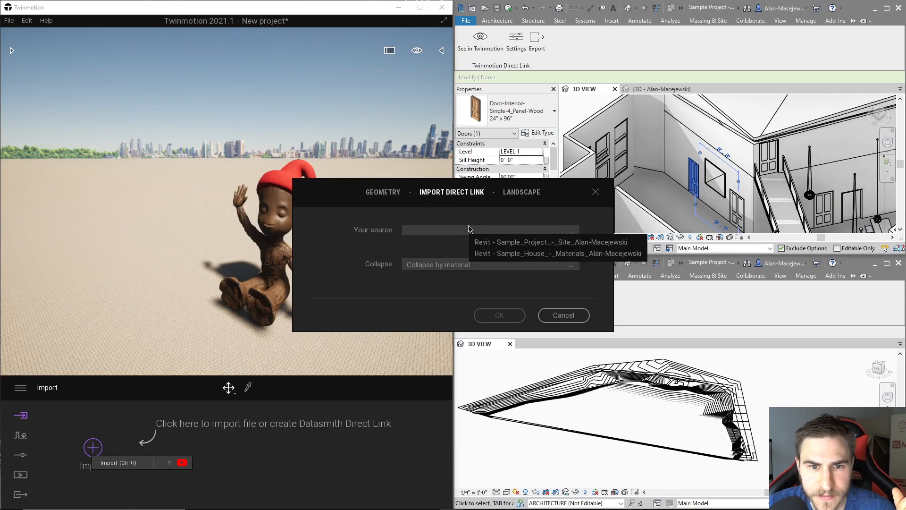
left_click(556, 244)
left_click(482, 265)
left_click(505, 268)
left_click(504, 269)
left_click(555, 277)
left_click(499, 315)
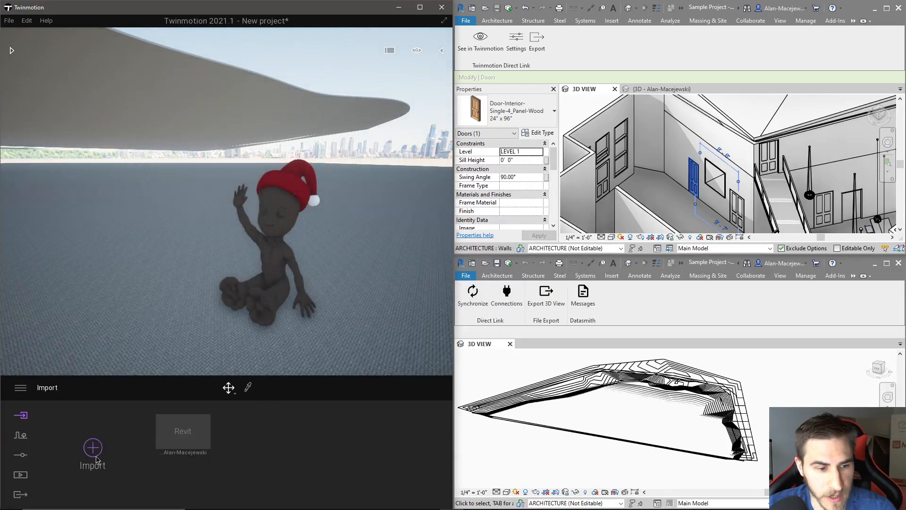
Step: Import the Revit Sample_House_-_Materials model as a second direct link, also with Keep hierarchy
left_click(95, 458)
left_click(333, 266)
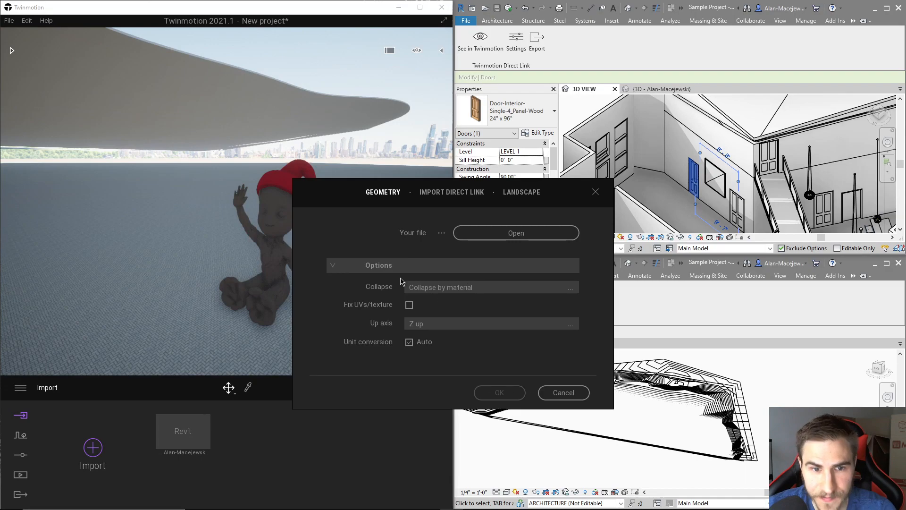
left_click(460, 289)
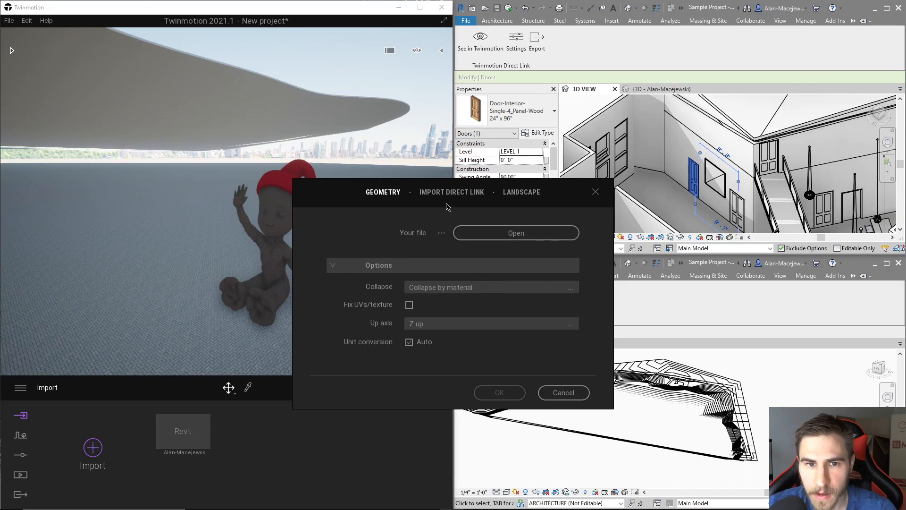
left_click(474, 199)
left_click(510, 230)
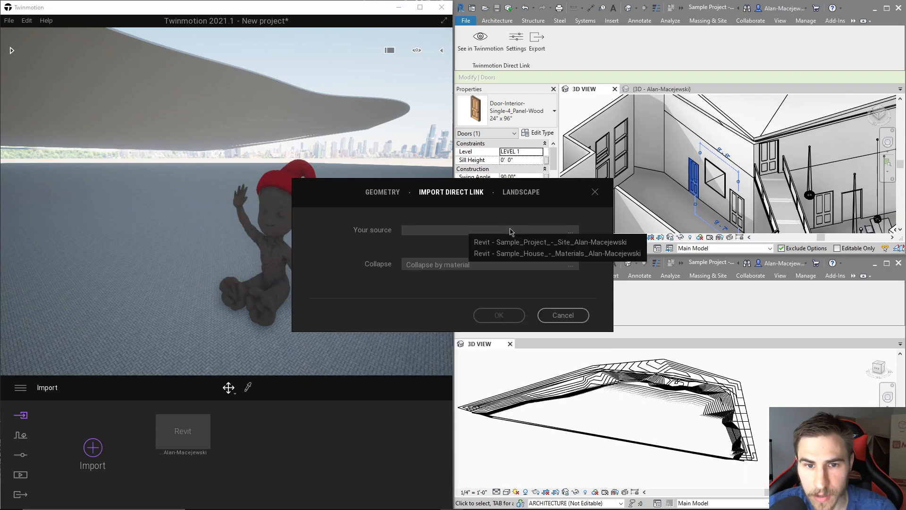
left_click(546, 255)
left_click(484, 265)
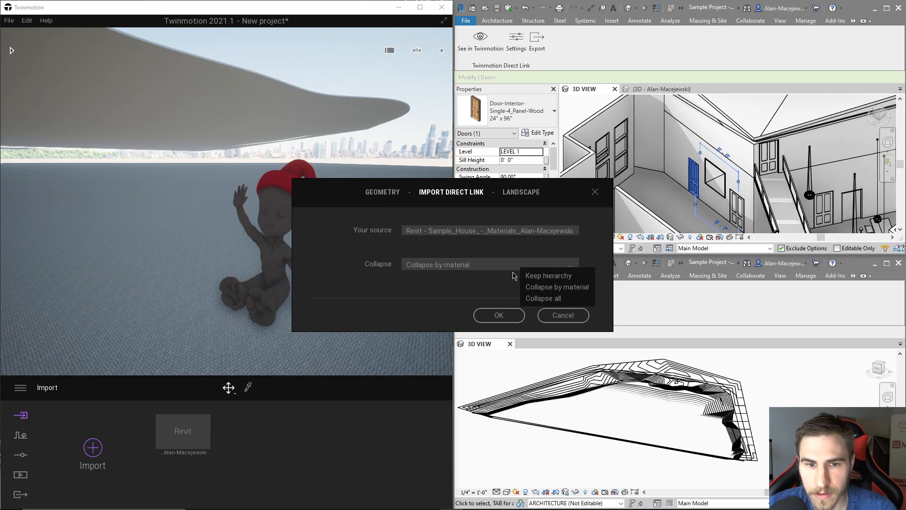
left_click(543, 277)
left_click(499, 315)
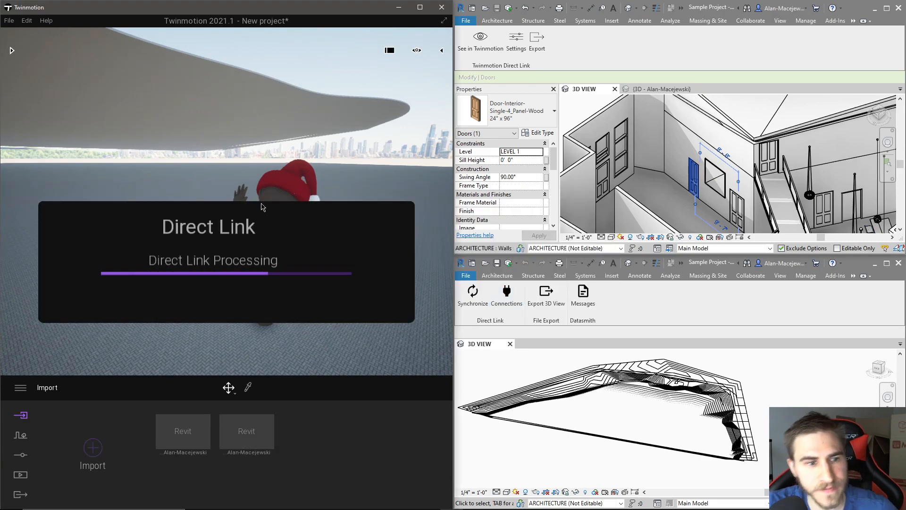
Step: Show the scene graph and collapse the folders of the linked Site and House models
left_click(443, 50)
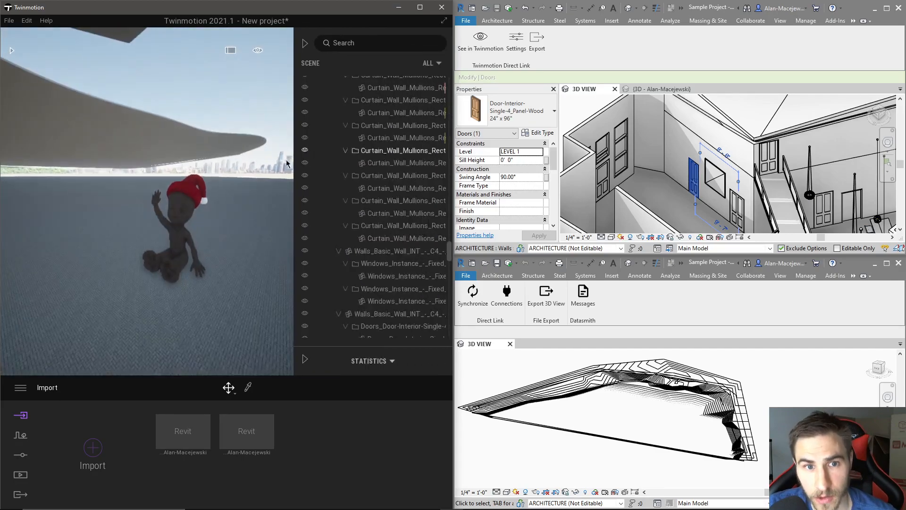
left_click_drag(450, 252, 448, 84)
left_click(324, 184)
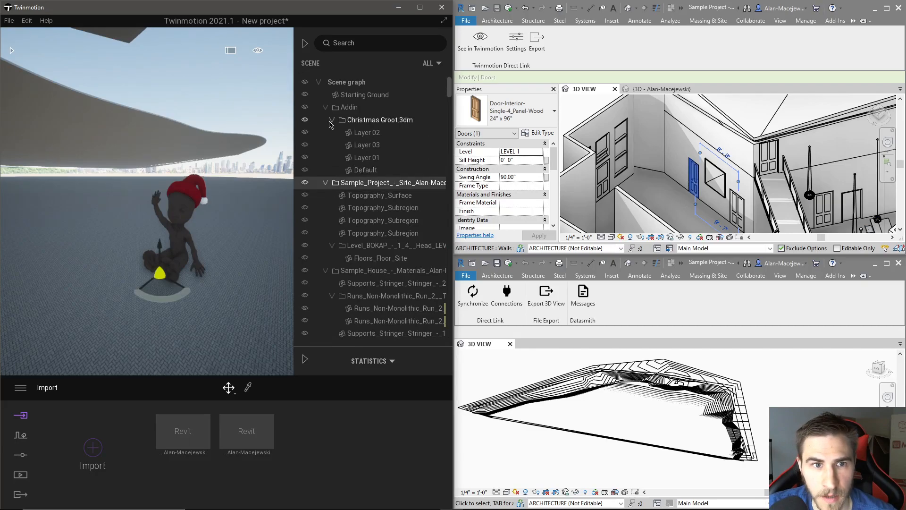
left_click(333, 120)
left_click(325, 132)
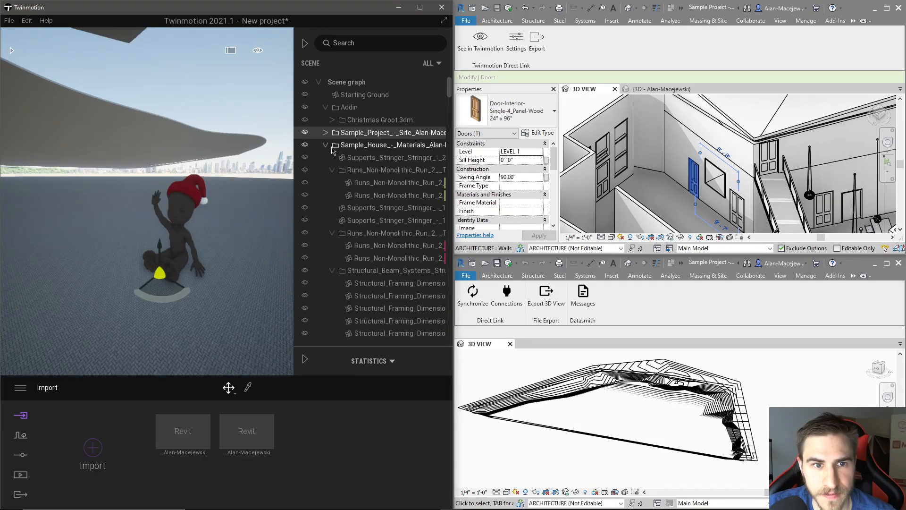
left_click(326, 145)
left_click(364, 147)
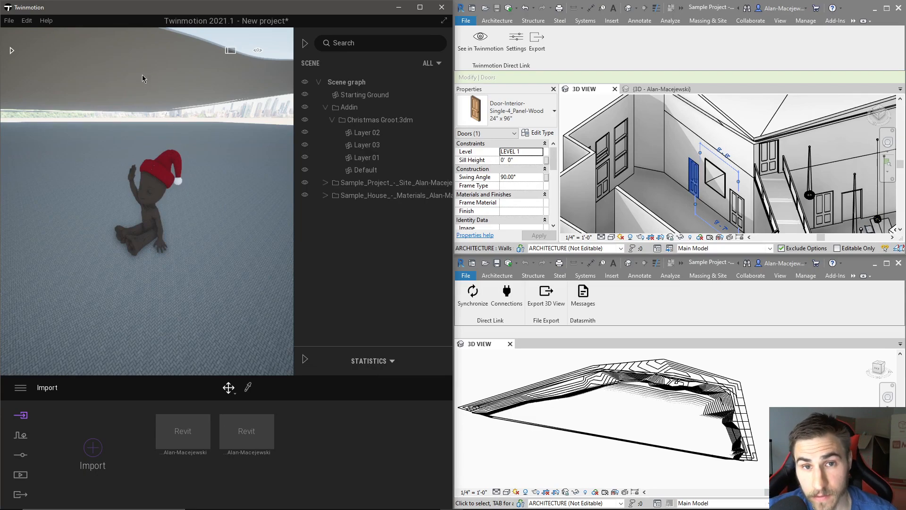
Step: Try to move the linked Site and House models together away from the Groot figure
left_click(143, 185)
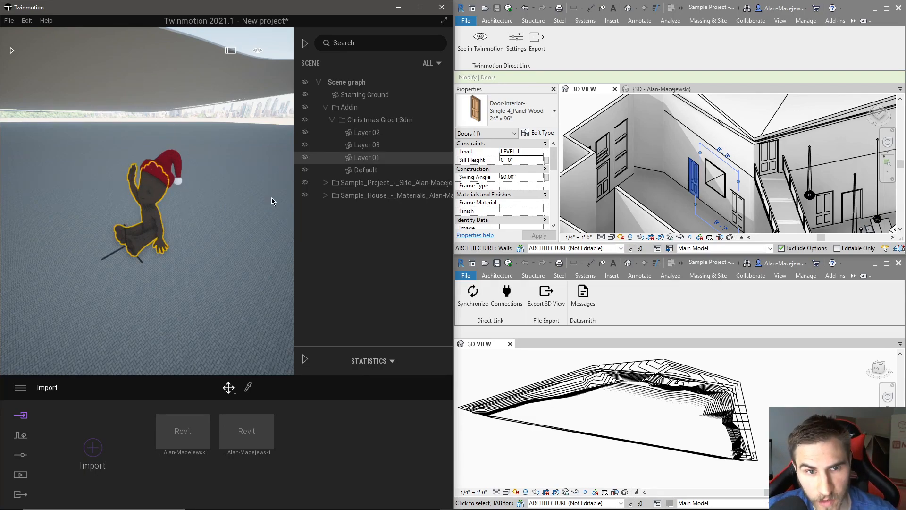
double_click(375, 120)
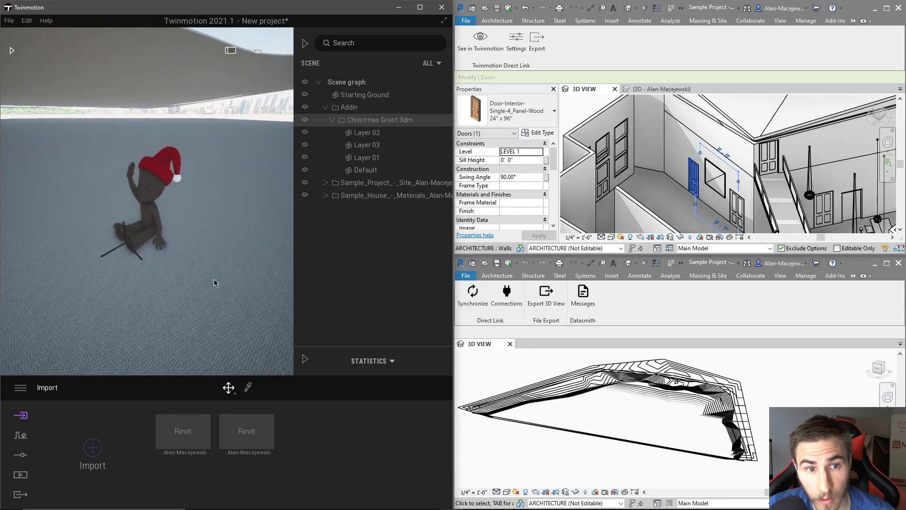
left_click(349, 193)
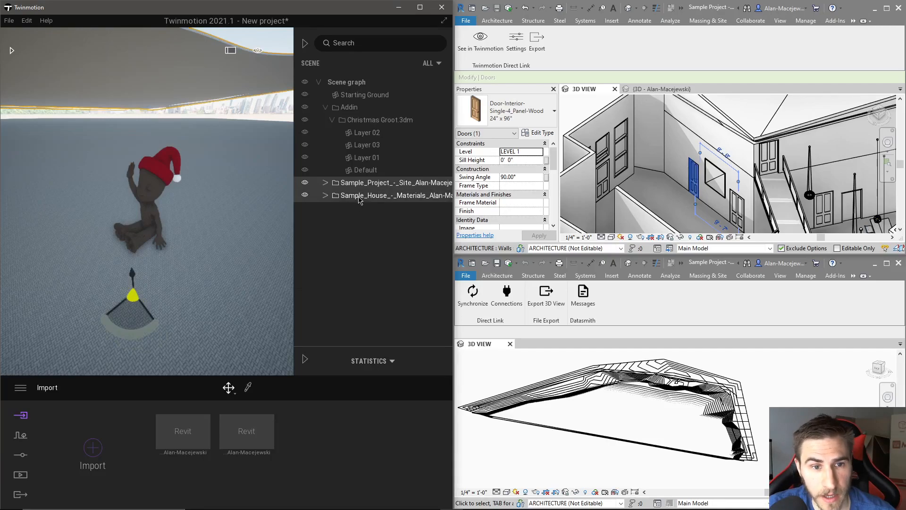
right_click_drag(193, 192, 191, 260)
left_click_drag(174, 287, 156, 380)
left_click_drag(151, 418, 155, 363)
scroll(168, 249, "down", 5)
right_click_drag(189, 271, 256, 272)
right_click_drag(177, 326, 204, 327)
scroll(204, 328, "down", 3)
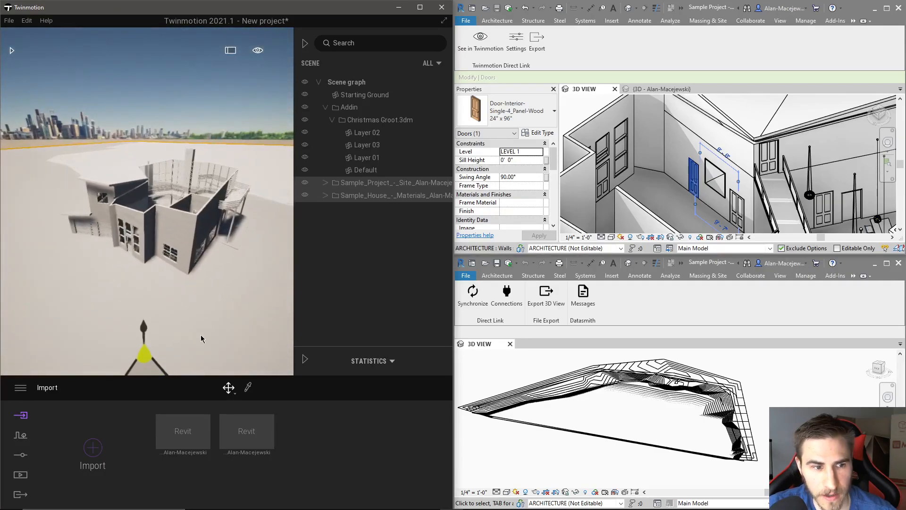
left_click(144, 332)
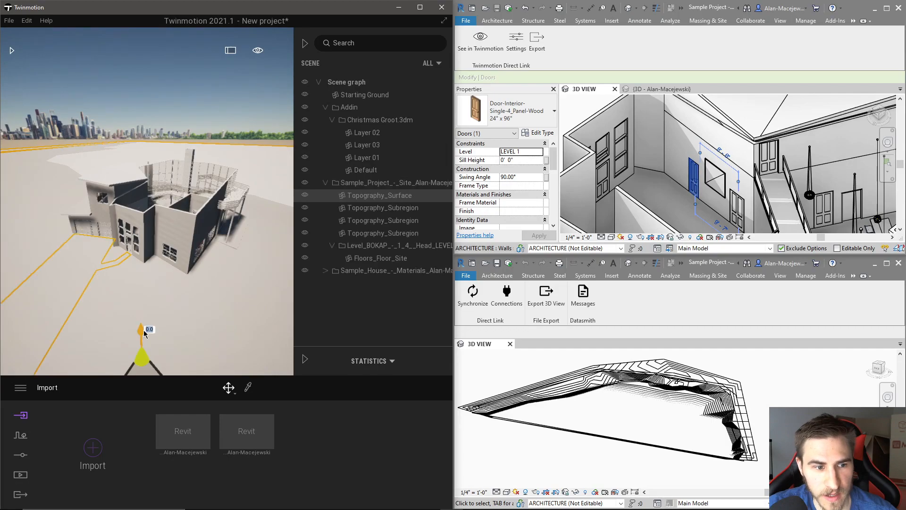
left_click(371, 171)
left_click(326, 183)
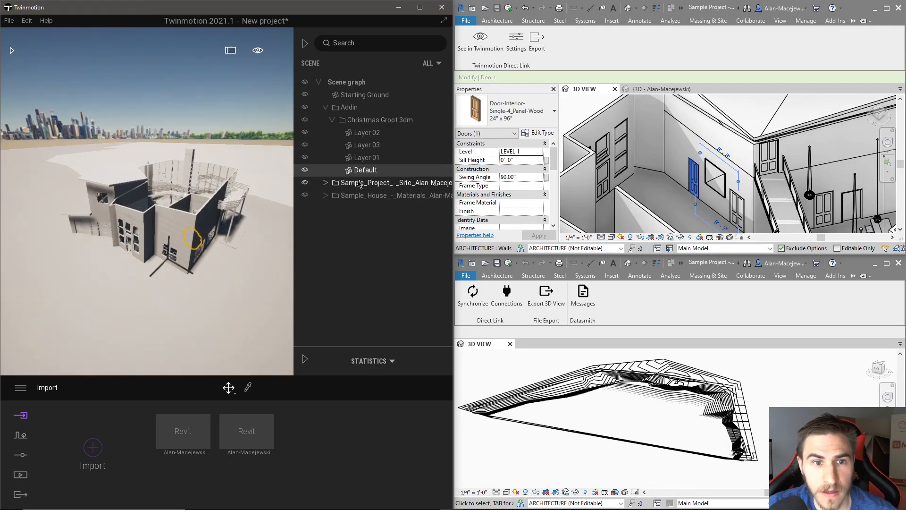
Step: Select both the Site and House models and move them so the Groot figure sits outside the house
left_click(378, 183)
left_click(377, 196, "ctrl")
left_click_drag(146, 326, 106, 372)
key("ctrl+z")
mouse_move(100, 336)
left_mouse_down()
mouse_move(97, 351)
mouse_move(93, 337)
left_mouse_up()
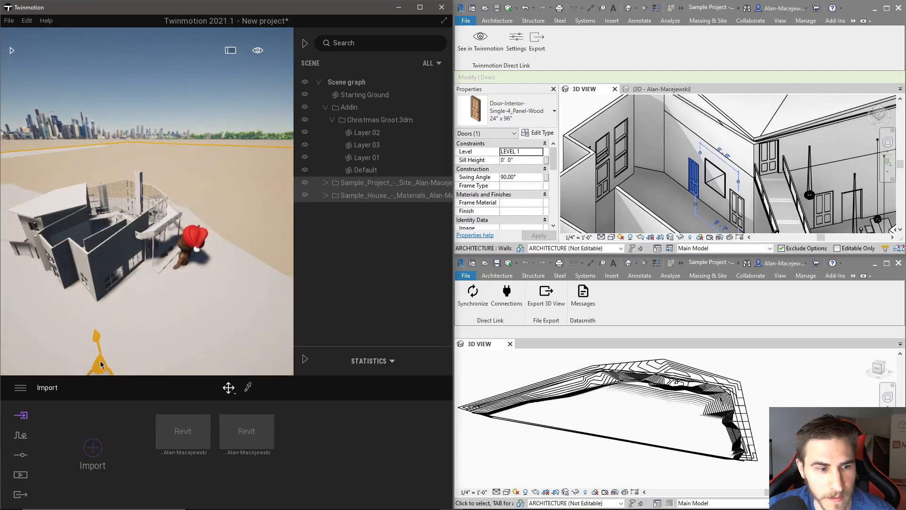
Step: Hide the Starting Ground in the scene graph
right_click_drag(148, 282, 138, 327)
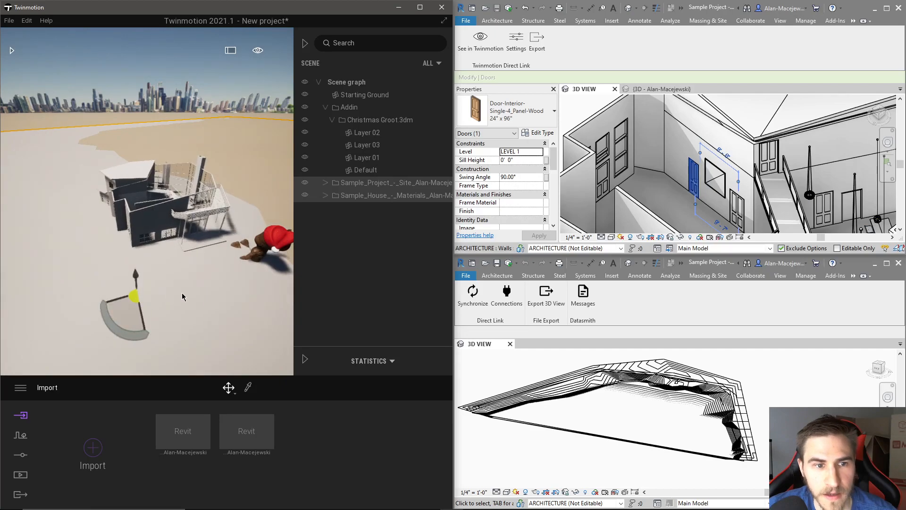
left_click(305, 95)
right_click_drag(199, 243, 186, 252)
left_click_drag(98, 314, 99, 311)
right_click_drag(99, 312, 191, 280)
key("w")
key("s")
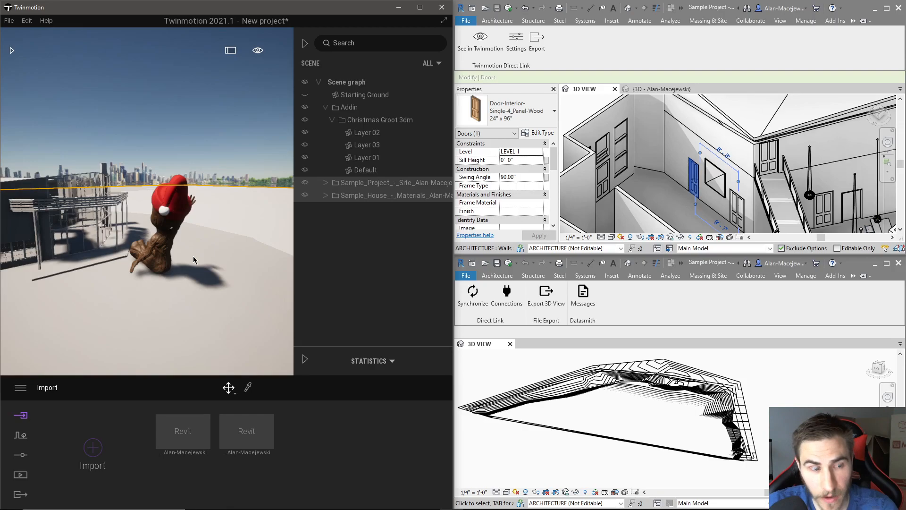
Step: In the Revit house model, reveal the hidden elements, unhide the large main roof and leave the reveal mode
scroll(719, 167, "down", 3)
scroll(720, 167, "down", 3)
key("Escape")
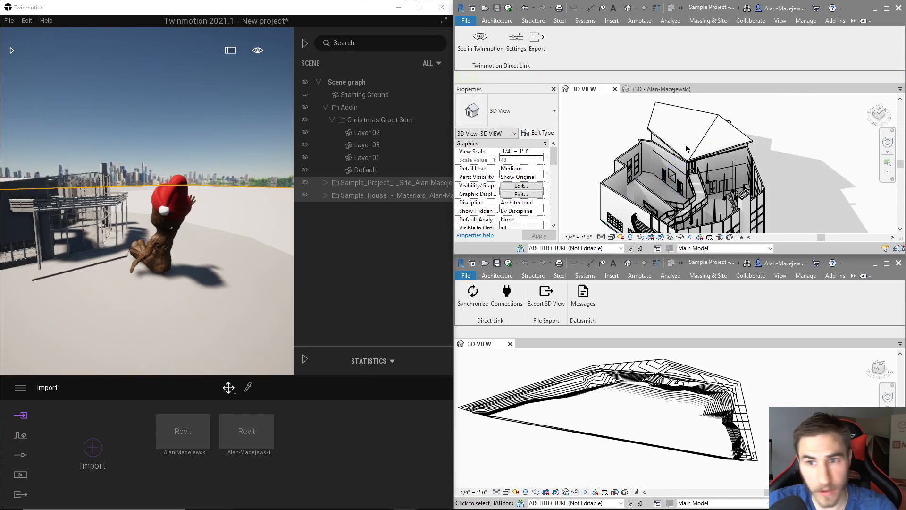
key("r")
key("h")
left_click(647, 187)
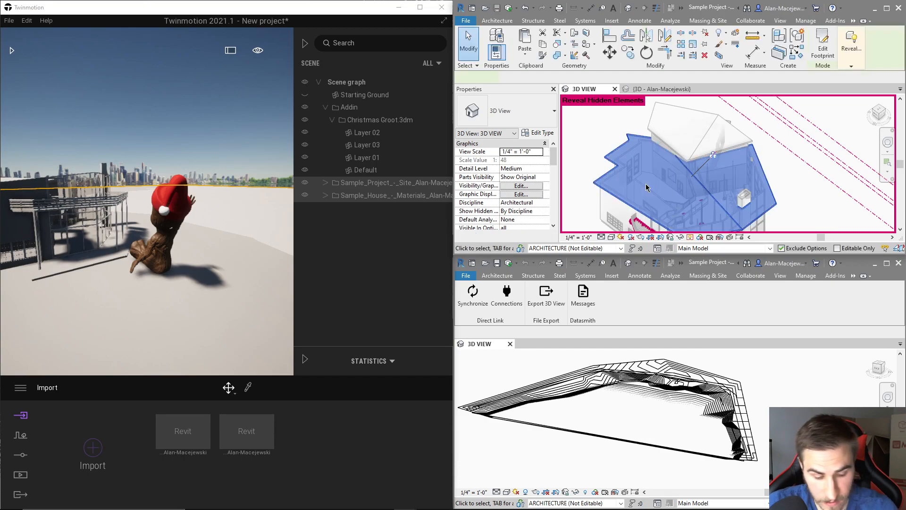
key("e")
key("u")
left_click(602, 127)
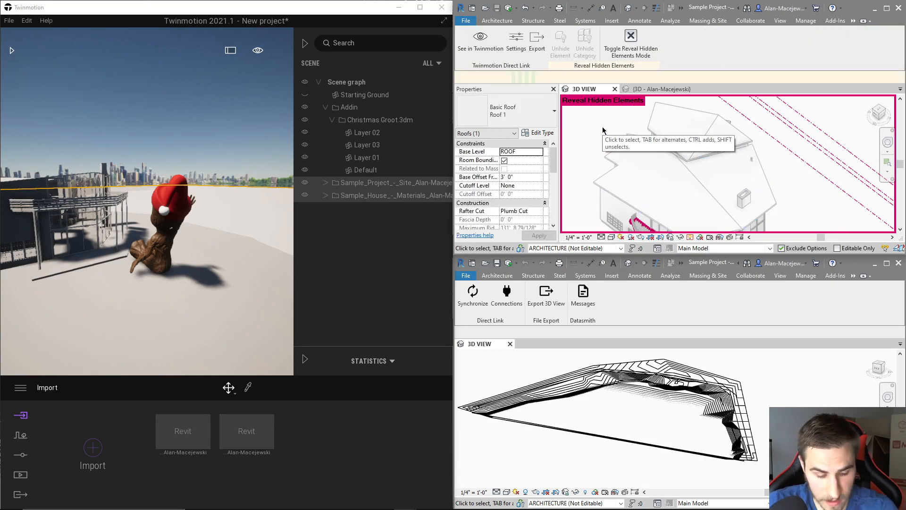
left_click(630, 45)
Step: Synchronize the Revit house model with its unhidden roof to Twinmotion through the Datasmith direct link
left_click(852, 21)
left_click(868, 33)
left_click(473, 41)
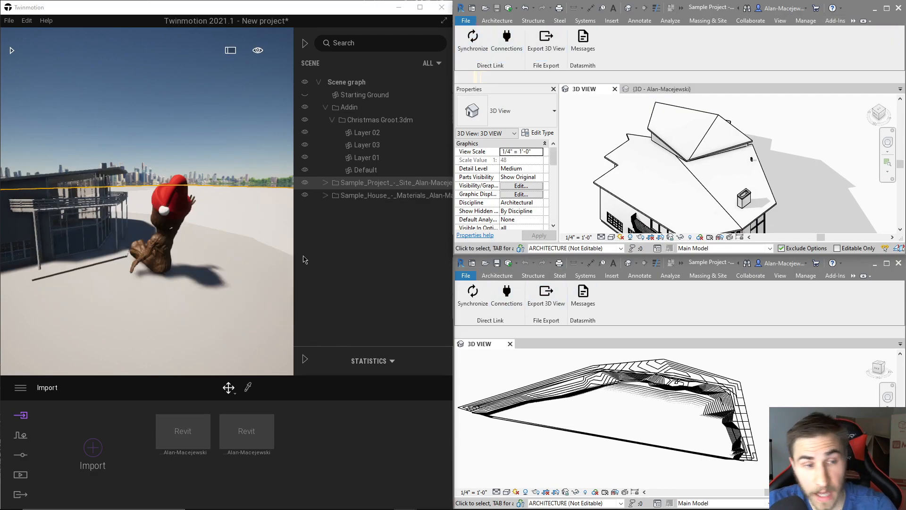
Step: Examine the updated house roof and the Groot figure from several sides in Twinmotion, and clear the selection
key("w")
right_click_drag(224, 313, 224, 313)
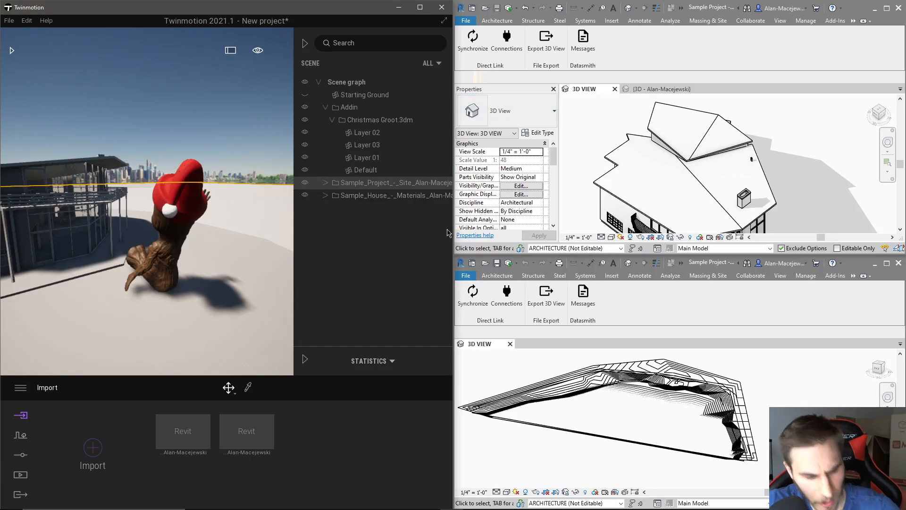
key("w")
mouse_move(263, 266)
right_mouse_down()
mouse_move(104, 266)
mouse_move(253, 277)
right_mouse_up()
key("s")
key("s")
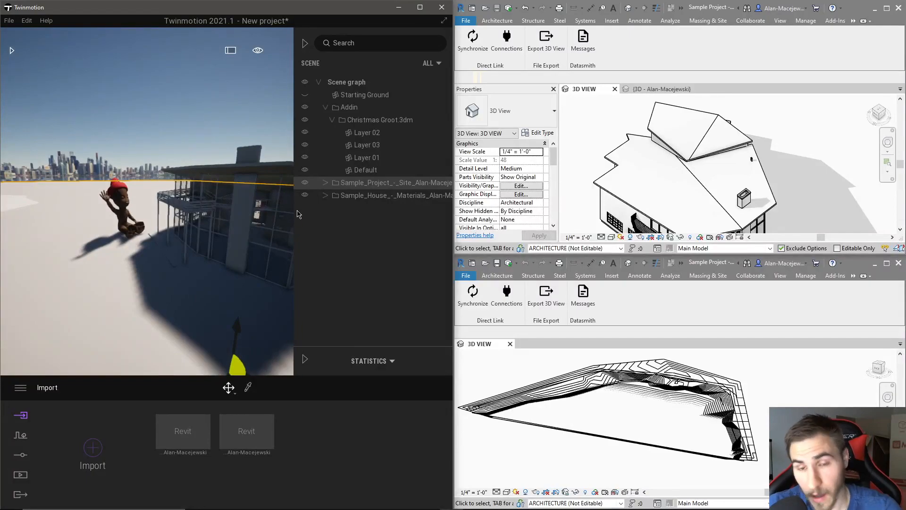
left_click(426, 298)
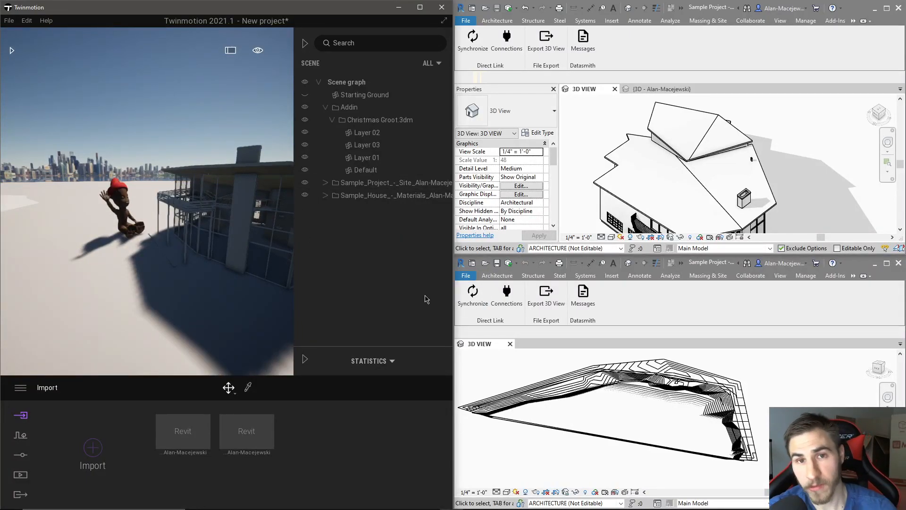